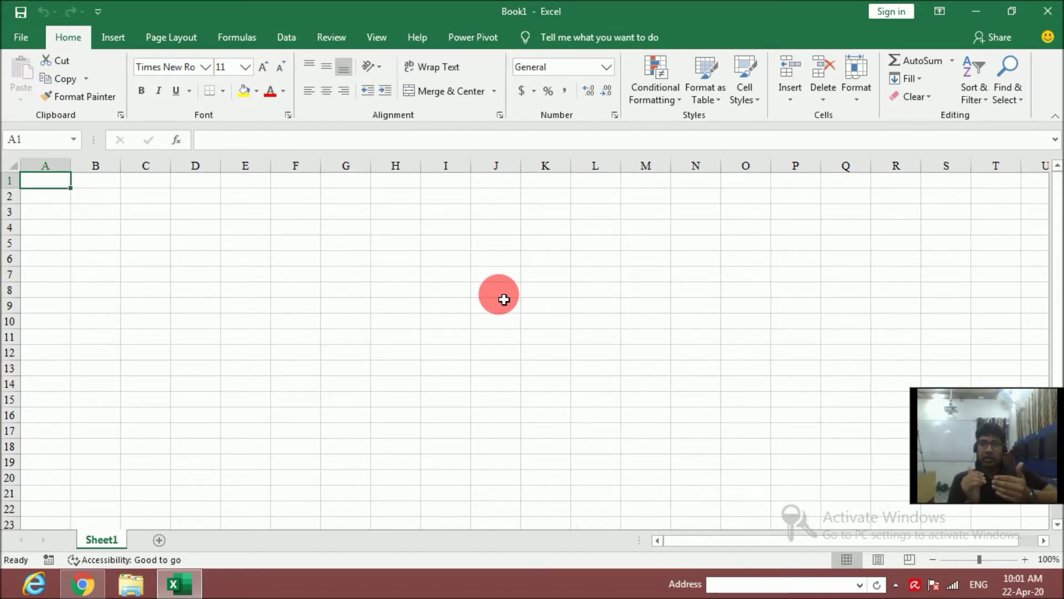
# Enter Sales Months in A2, fill the months April through December across row 2, and fit column A to its heading
pyautogui.press('Down')
pyautogui.press('Down')
pyautogui.press('Up')
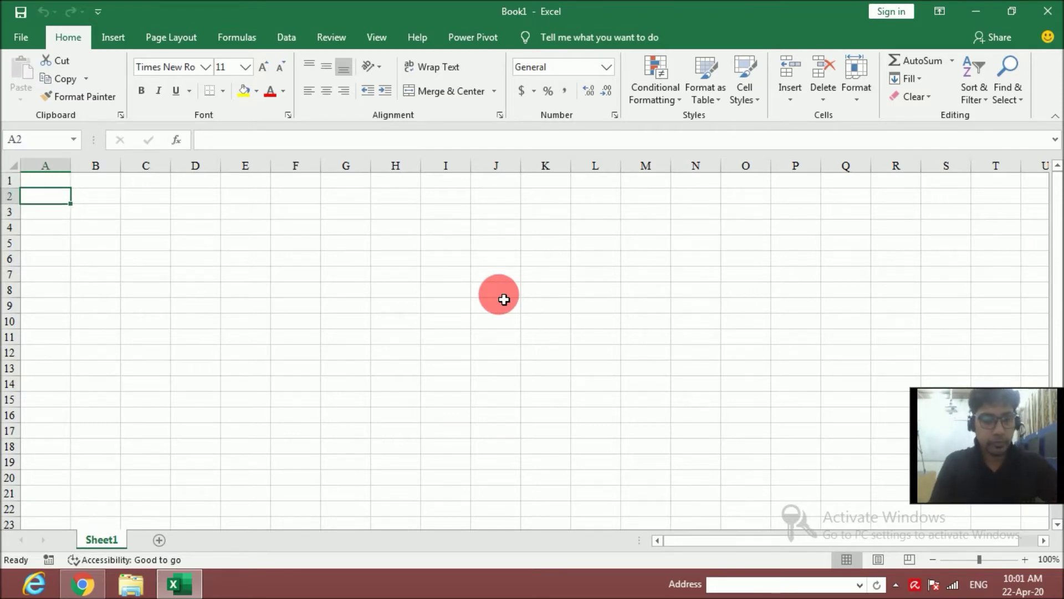
pyautogui.write('Sales MOnths')
pyautogui.press('Tab')
pyautogui.write('April')
pyautogui.press('Return')
pyautogui.click(107, 198)
pyautogui.moveTo(120, 204); pyautogui.dragTo(513, 196)
pyautogui.doubleClick(70, 165)
pyautogui.click(66, 214)
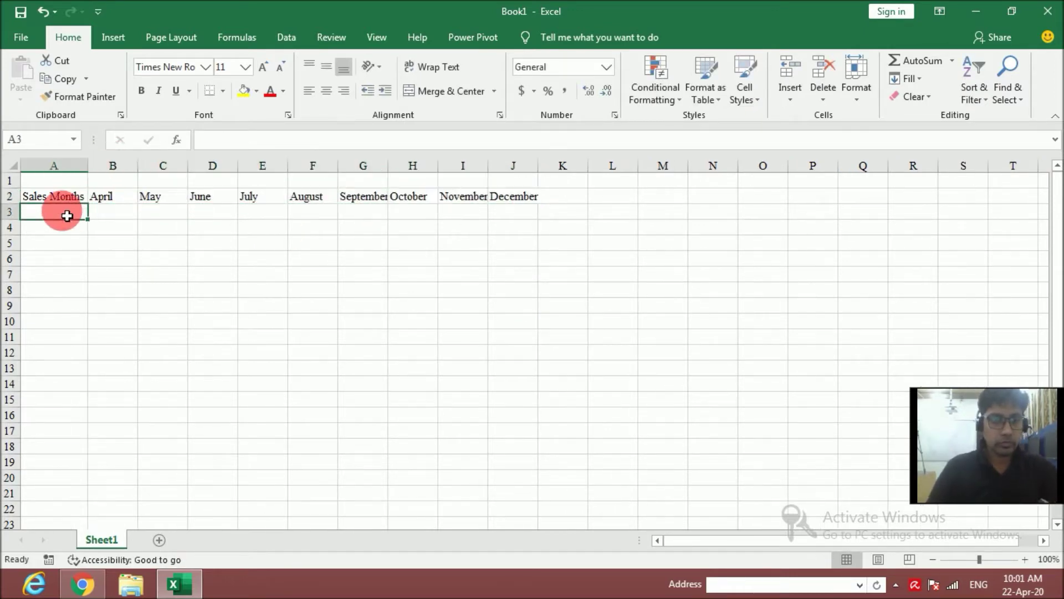
pyautogui.write('Sales Months')
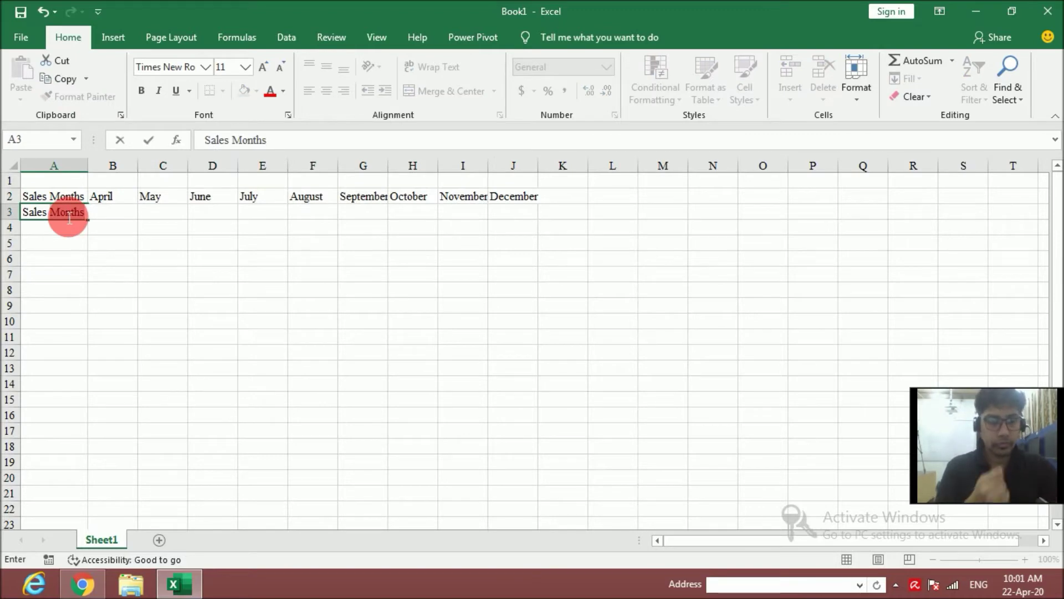
pyautogui.press('BackSpace')
pyautogui.press('BackSpace')
pyautogui.press('BackSpace')
pyautogui.press('BackSpace')
pyautogui.press('BackSpace')
pyautogui.press('BackSpace')
pyautogui.press('BackSpace')
pyautogui.press('BackSpace')
pyautogui.press('BackSpace')
pyautogui.press('BackSpace')
pyautogui.press('BackSpace')
pyautogui.press('BackSpace')
# Enter the label Employees in cell A3, below Sales Months
pyautogui.write('Employee')
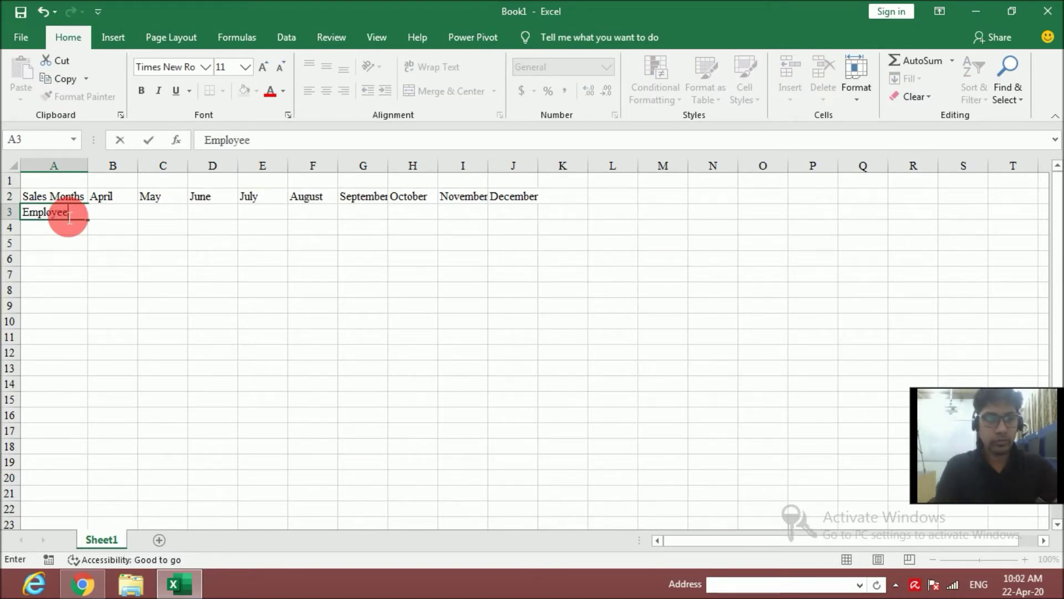
pyautogui.write('s')
pyautogui.press('Return')
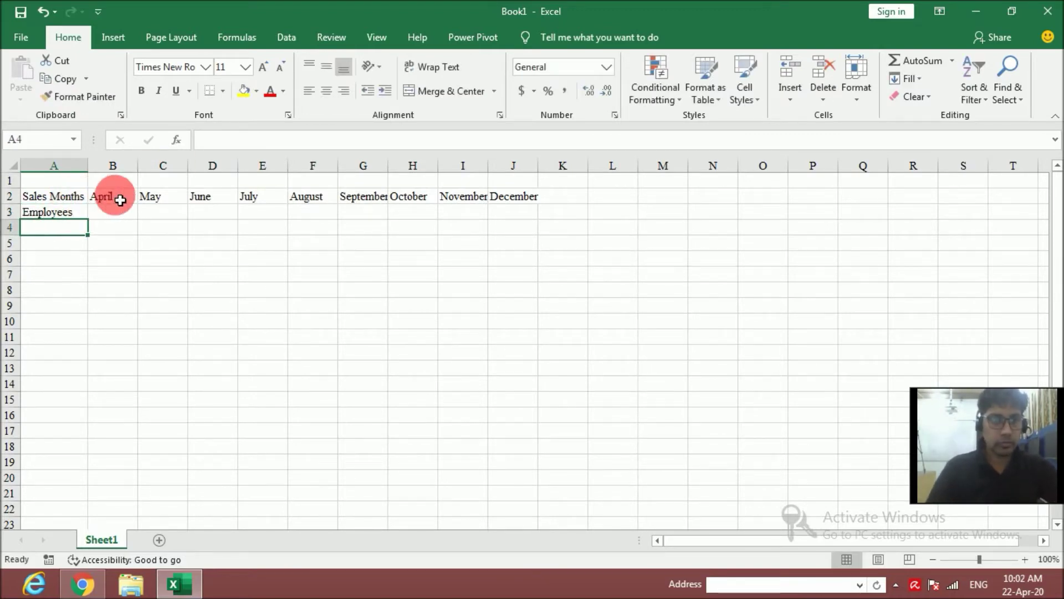
# Fit the widths of the September through December columns to their headings
pyautogui.doubleClick(387, 166)
pyautogui.doubleClick(442, 166)
pyautogui.doubleClick(486, 166)
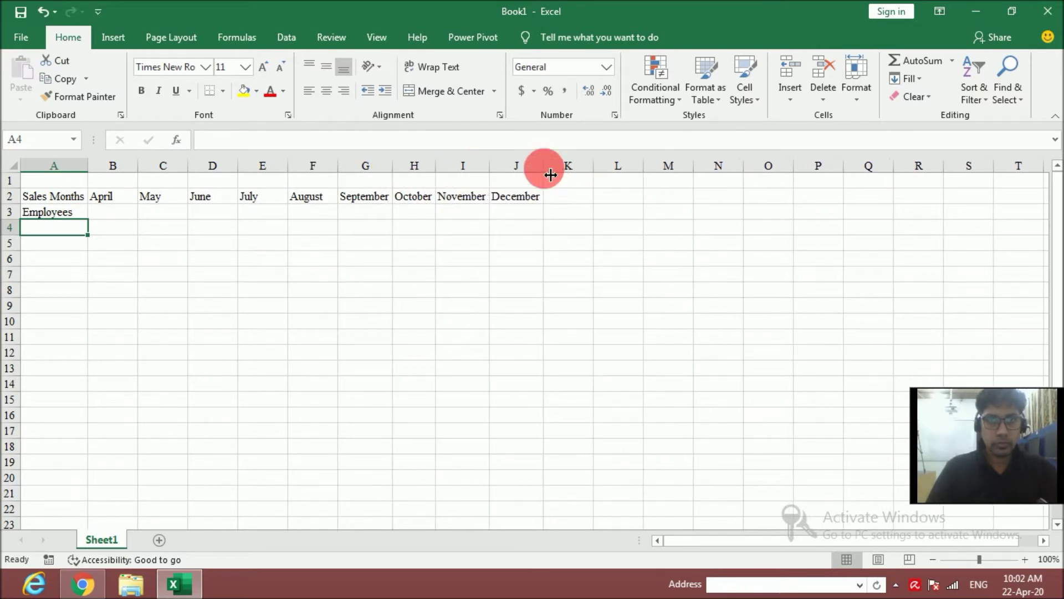
pyautogui.doubleClick(550, 174)
# Enter the title "Sales Data of 2019-20 Comparison Between 5 Employees" in cell A1
pyautogui.click(45, 182)
pyautogui.hotkey('shift', 'Right')
pyautogui.hotkey('shift', 'Right')
pyautogui.hotkey('shift', 'Right')
pyautogui.hotkey('shift', 'Right')
pyautogui.hotkey('shift', 'Right')
pyautogui.hotkey('shift', 'Right')
pyautogui.hotkey('shift', 'Right')
pyautogui.hotkey('shift', 'Right')
pyautogui.hotkey('shift', 'Right')
pyautogui.write('Sales Data of 2019-20')
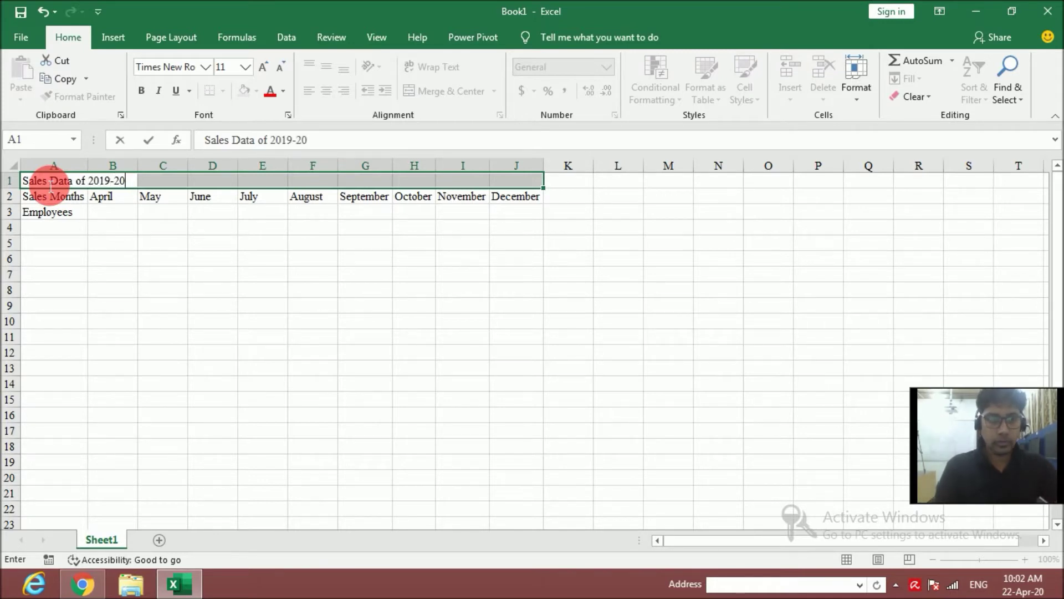
pyautogui.write(' Com')
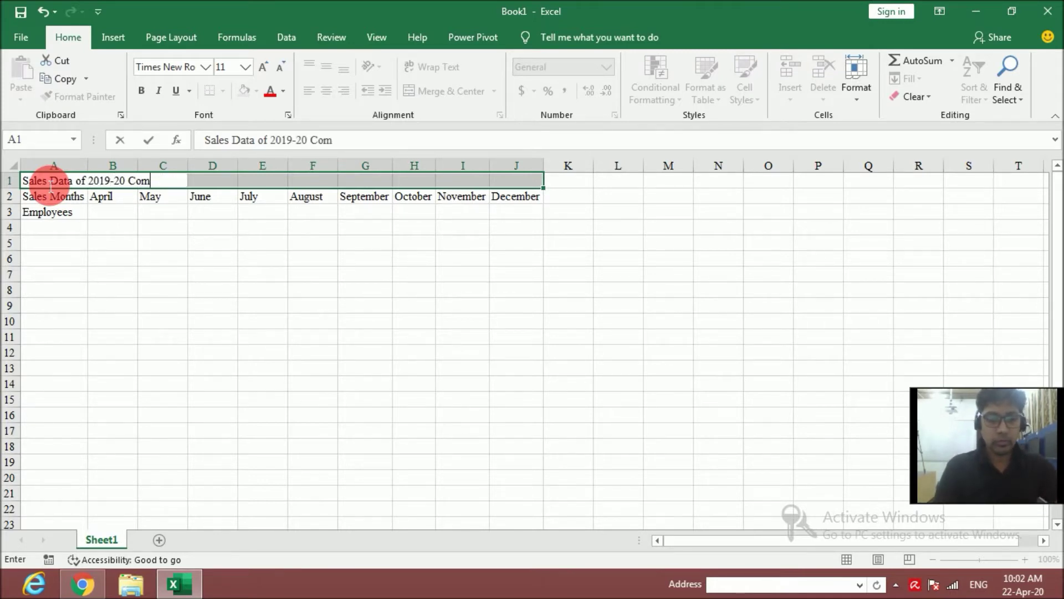
pyautogui.write('parison Brtween')
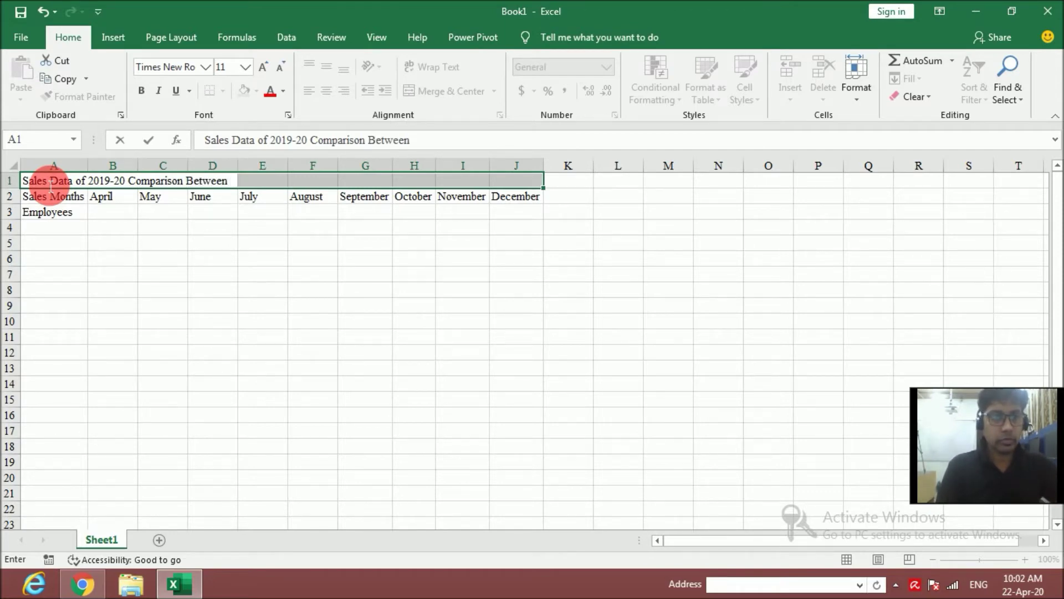
pyautogui.write(' %')
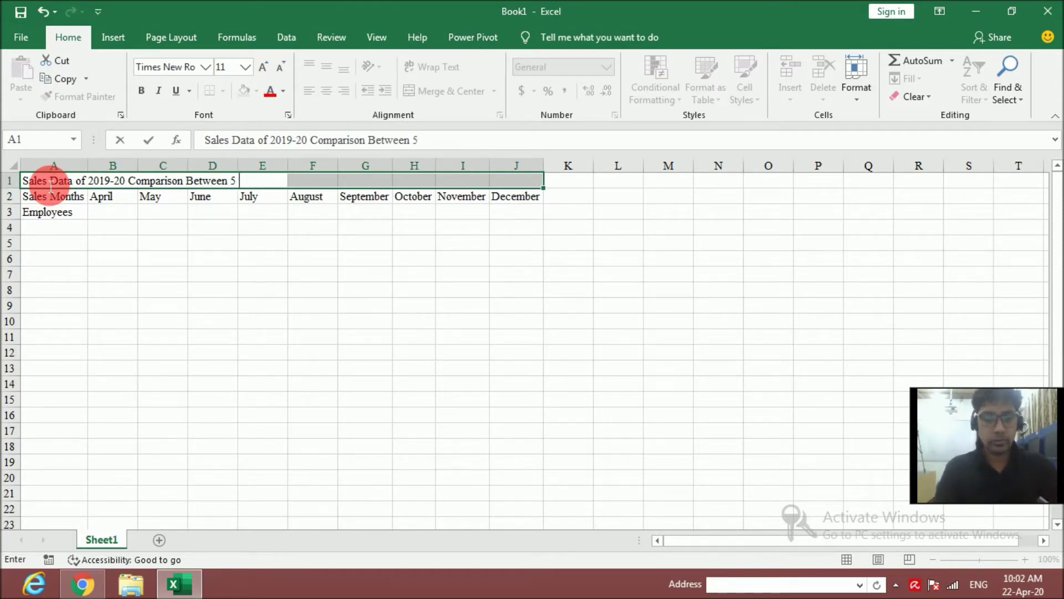
pyautogui.write(' Employees')
pyautogui.press('Return')
# Merge and center the title across A1:J1, spanning all the month columns
pyautogui.hotkey('shift', 'Right')
pyautogui.hotkey('shift', 'Right')
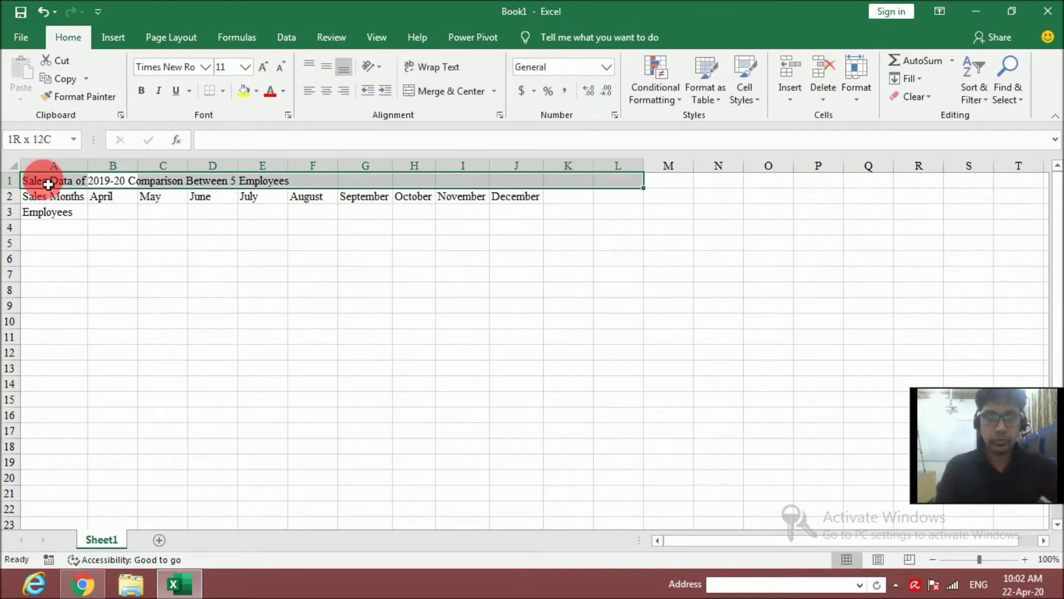
pyautogui.click(31, 180)
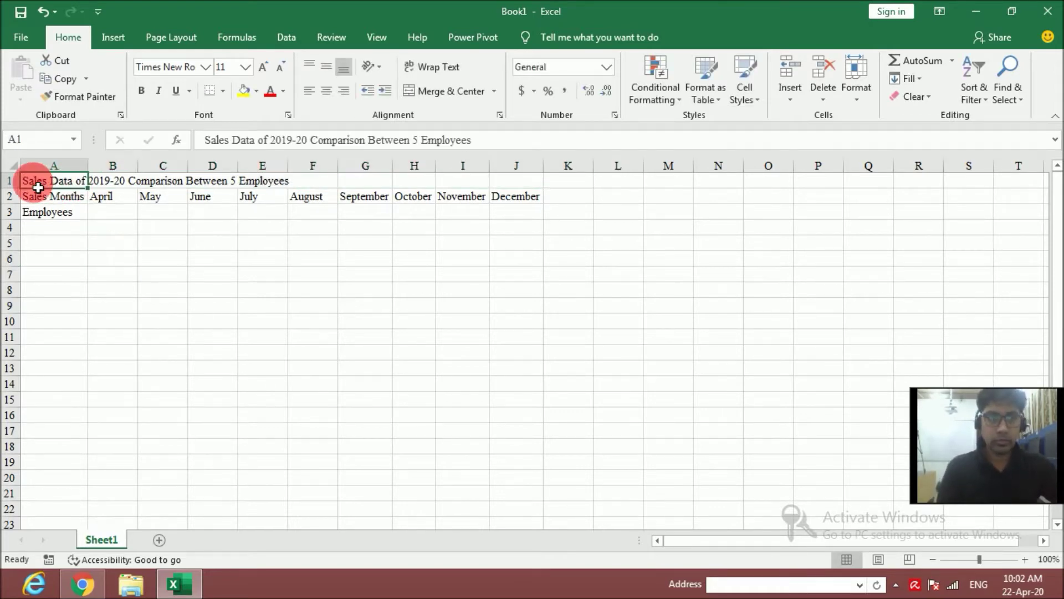
pyautogui.hotkey('shift', 'Right')
pyautogui.hotkey('shift', 'Right')
pyautogui.hotkey('shift', 'Right')
pyautogui.hotkey('shift', 'Right')
pyautogui.hotkey('shift', 'Right')
pyautogui.hotkey('shift', 'Right')
pyautogui.hotkey('shift', 'Right')
pyautogui.hotkey('shift', 'Right')
pyautogui.hotkey('shift', 'Right')
pyautogui.hotkey('alt', 'h')
pyautogui.press('m')
pyautogui.press('c')
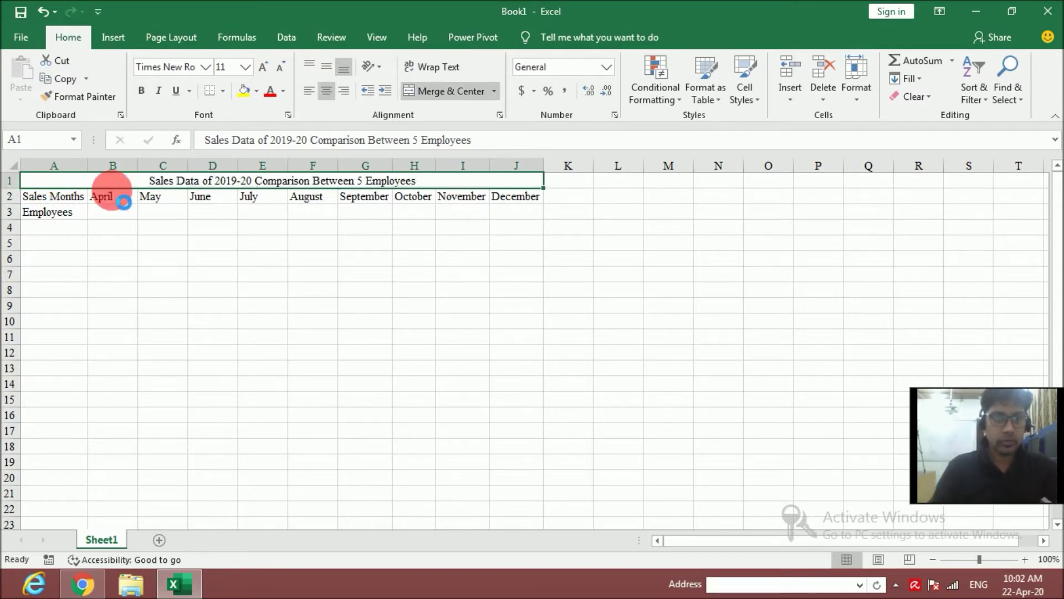
# Make the merged title bold and enlarge its font to size 18
pyautogui.hotkey('ctrl', 'b')
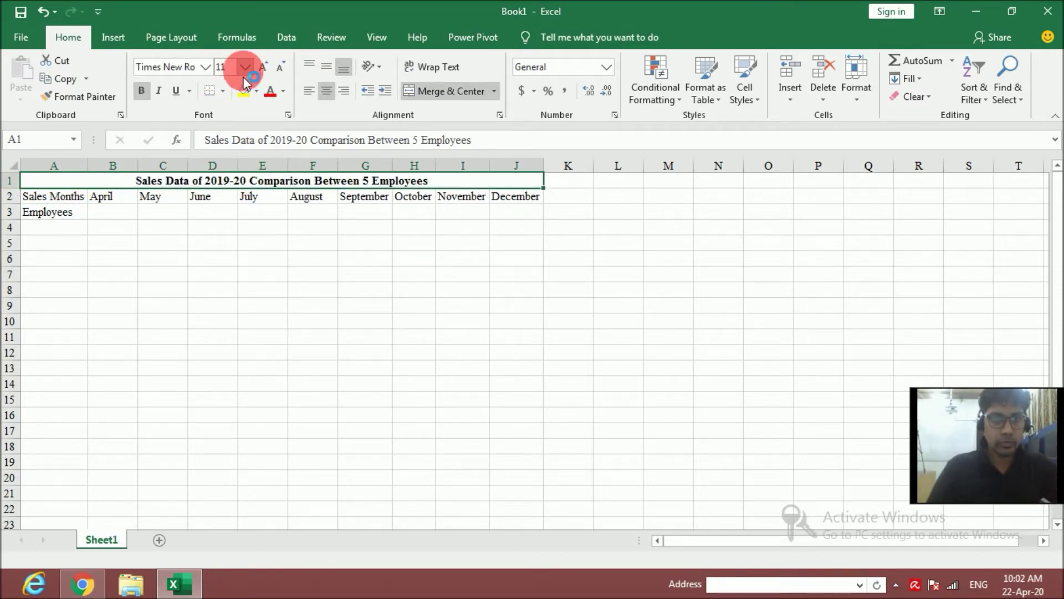
pyautogui.click(263, 66)
pyautogui.click(263, 67)
pyautogui.click(263, 66)
pyautogui.click(263, 67)
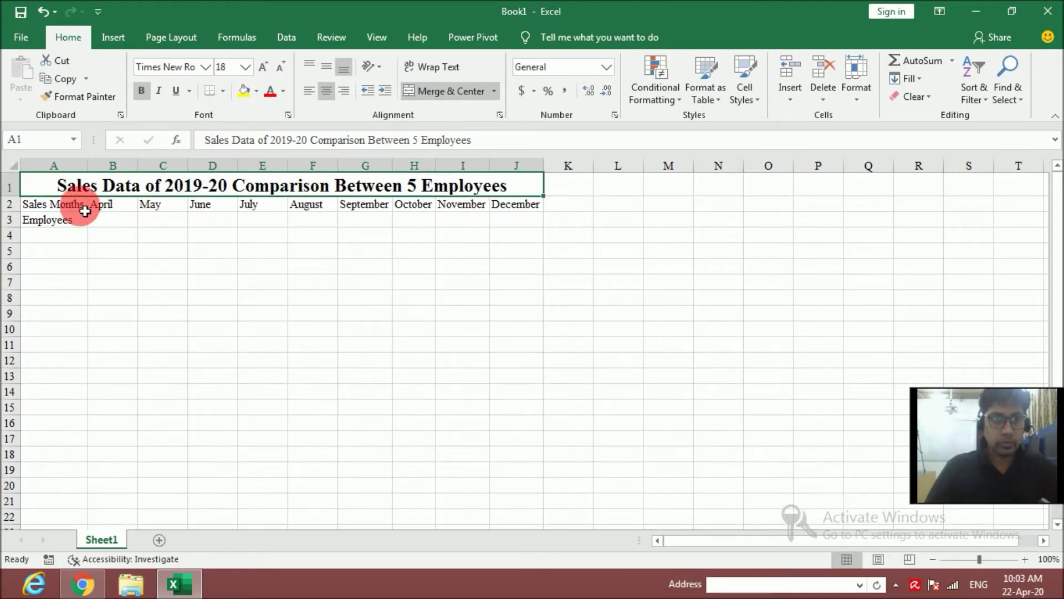
# Make the Employees label and all headings in row 2, from Sales Months to December, bold
pyautogui.click(76, 209)
pyautogui.hotkey('shift', 'Down')
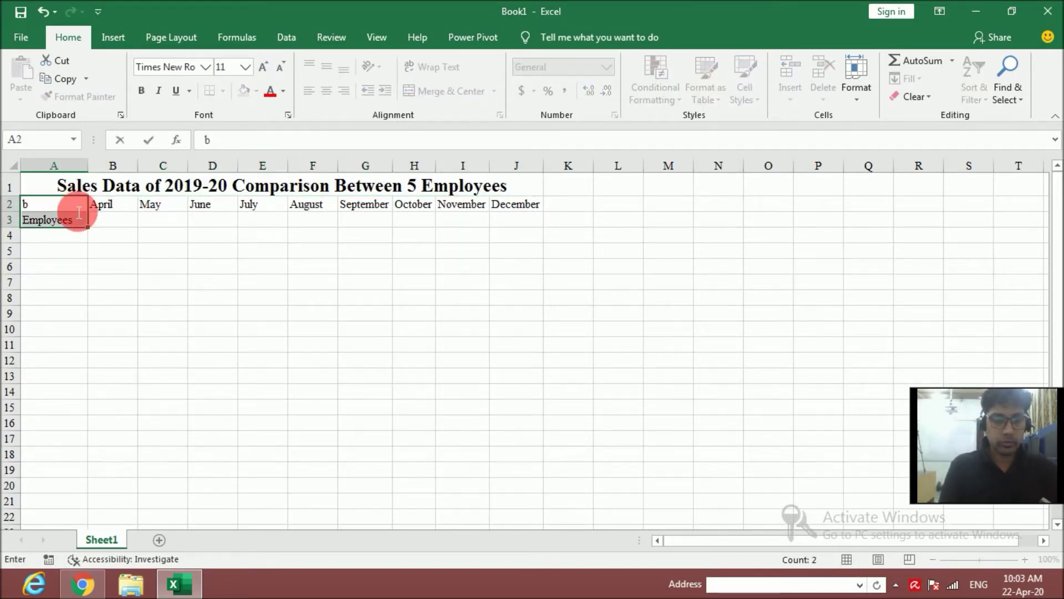
pyautogui.hotkey('ctrl', 'b')
pyautogui.press('Up')
pyautogui.press('Down')
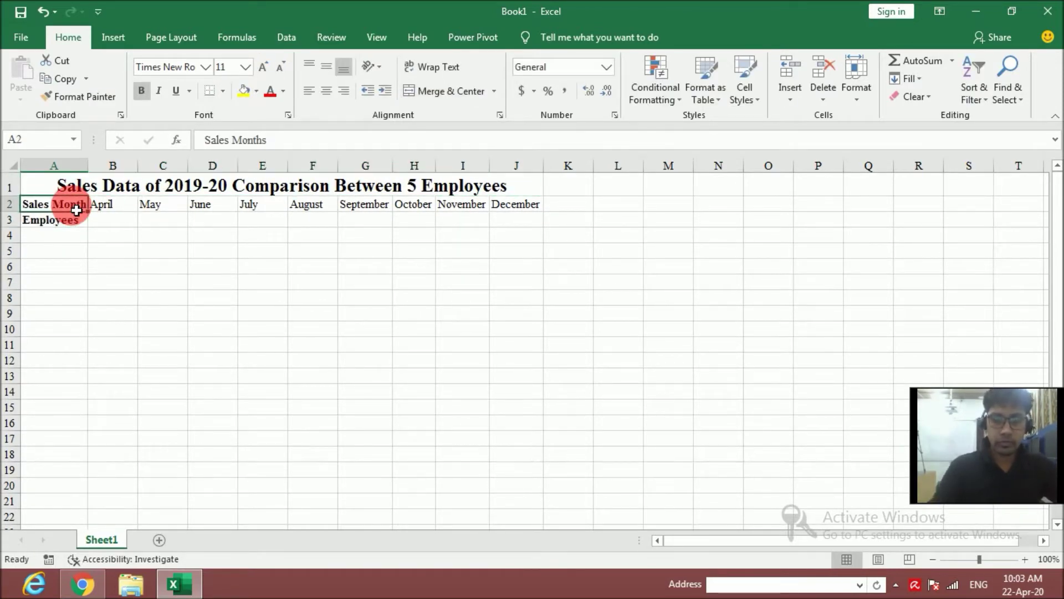
pyautogui.hotkey('ctrl', 'shift', 'Right')
pyautogui.hotkey('ctrl', 'b')
pyautogui.hotkey('ctrl', 'b')
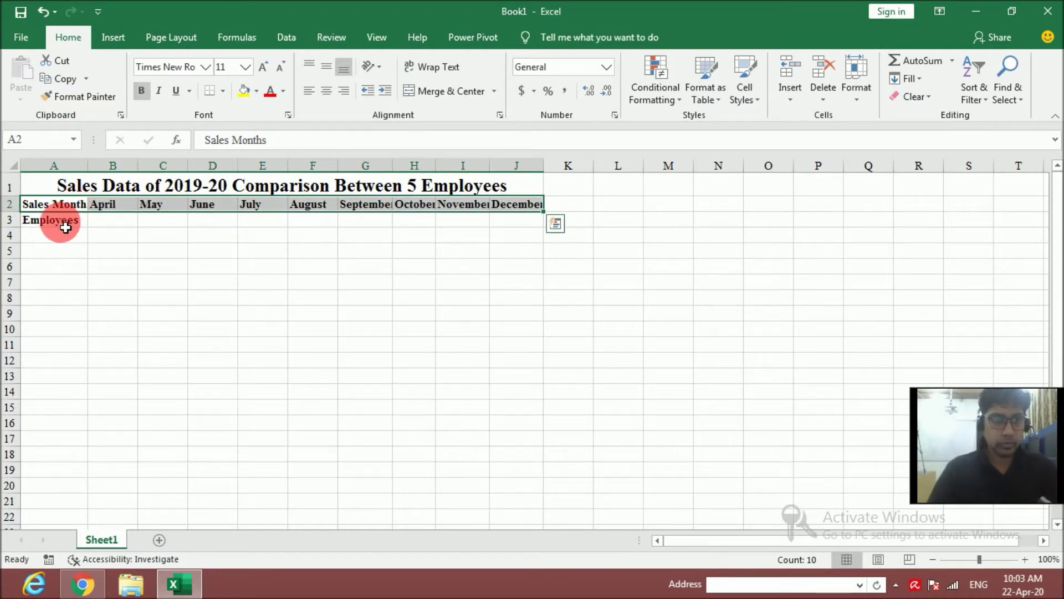
# Enter the first names of the five employees in cells A4 to A8
pyautogui.click(66, 235)
pyautogui.write('Saurabh')
pyautogui.press('Return')
pyautogui.write('Gurav')
pyautogui.press('Return')
pyautogui.write('Gaurav')
pyautogui.press('Return')
pyautogui.write('Mukesh')
pyautogui.press('Return')
pyautogui.write('Ma')
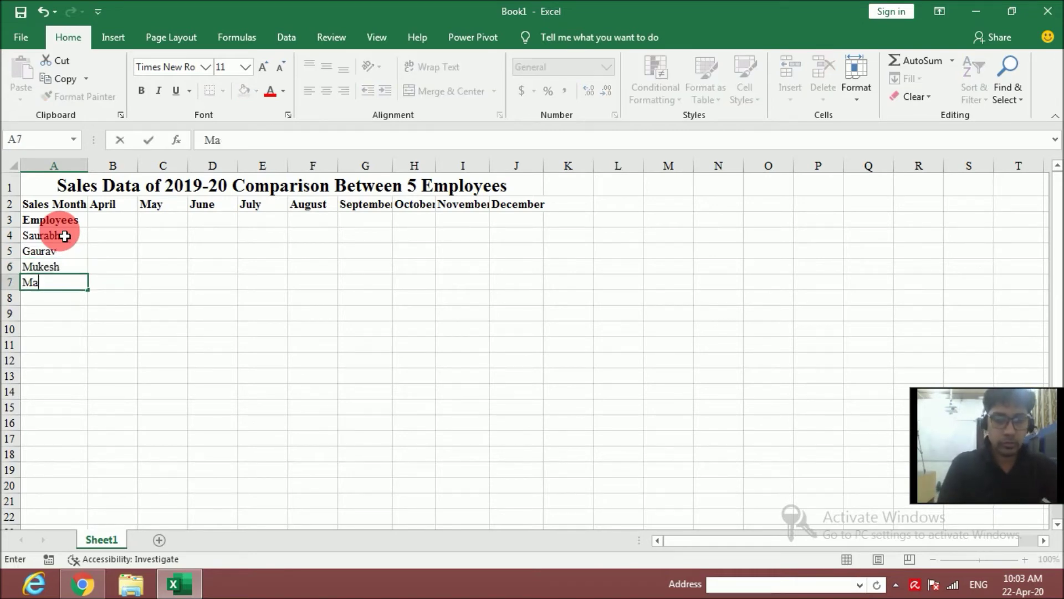
pyautogui.write('nish')
pyautogui.press('Return')
pyautogui.write('Lokesh')
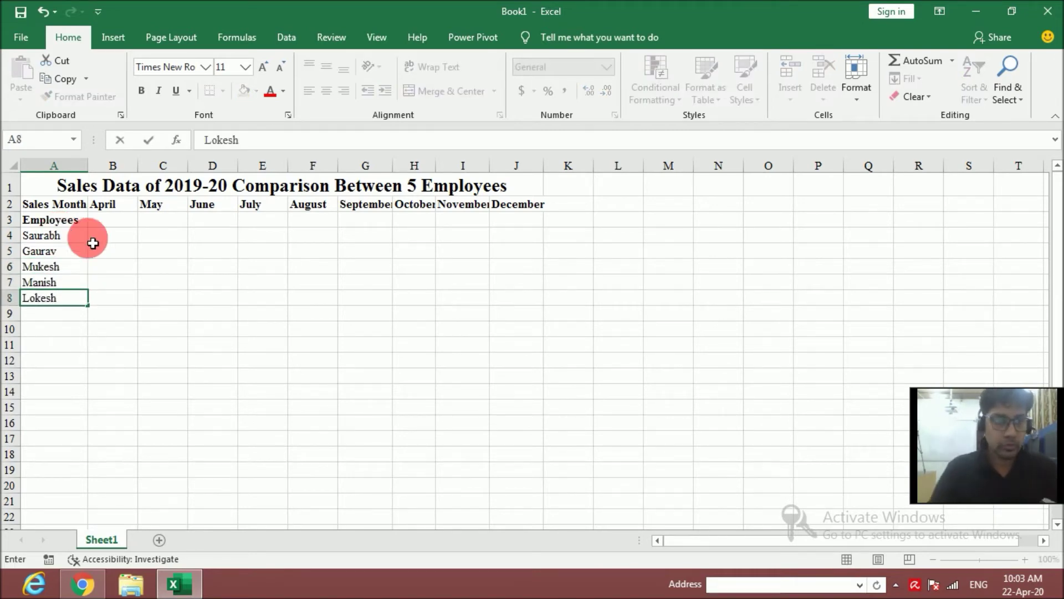
# Merge and center the April heading over B2:B3 with middle vertical alignment
pyautogui.click(116, 209)
pyautogui.moveTo(119, 217); pyautogui.dragTo(120, 220)
pyautogui.hotkey('alt', 'h')
pyautogui.press('m')
pyautogui.press('c')
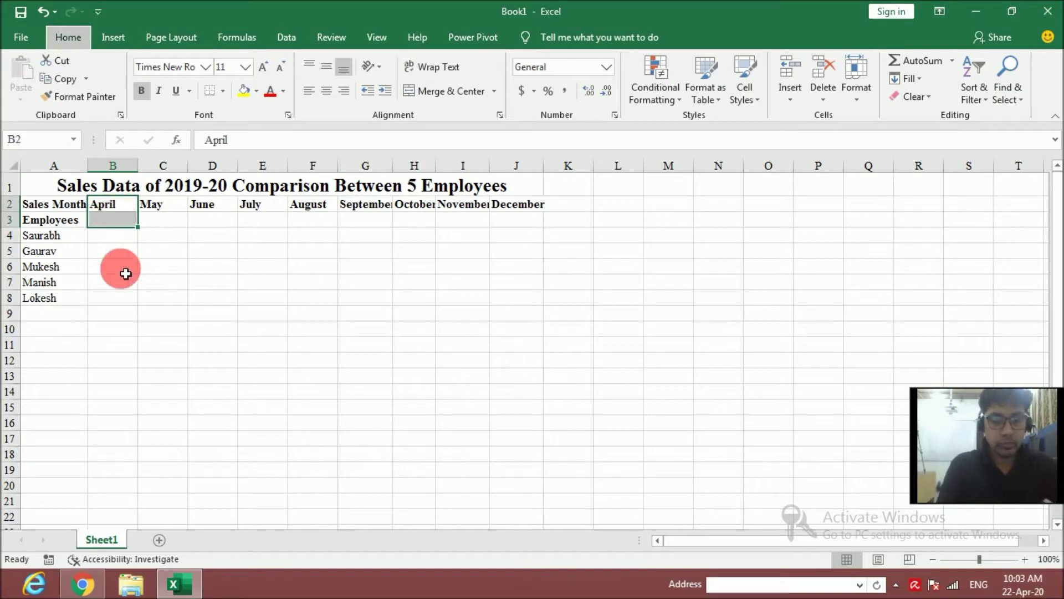
pyautogui.hotkey('alt', 'h')
pyautogui.press('a')
pyautogui.press('Escape')
# Try to copy the April heading's format onto the May through December headings all at once
pyautogui.click(61, 97)
pyautogui.moveTo(149, 204)
pyautogui.mouseDown()
pyautogui.moveTo(297, 203)
pyautogui.moveTo(497, 228)
pyautogui.mouseUp()
pyautogui.click(178, 218)
# Copy the merged April format to the May, June, July and August headings one by one with Format Painter
pyautogui.click(112, 211)
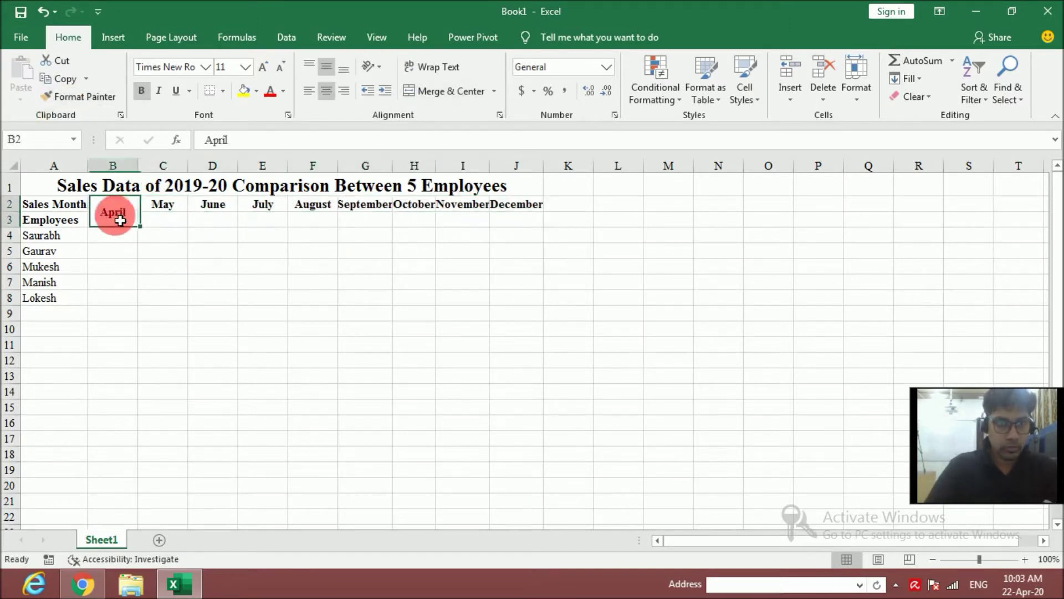
pyautogui.click(84, 97)
pyautogui.click(160, 204)
pyautogui.click(84, 97)
pyautogui.click(213, 210)
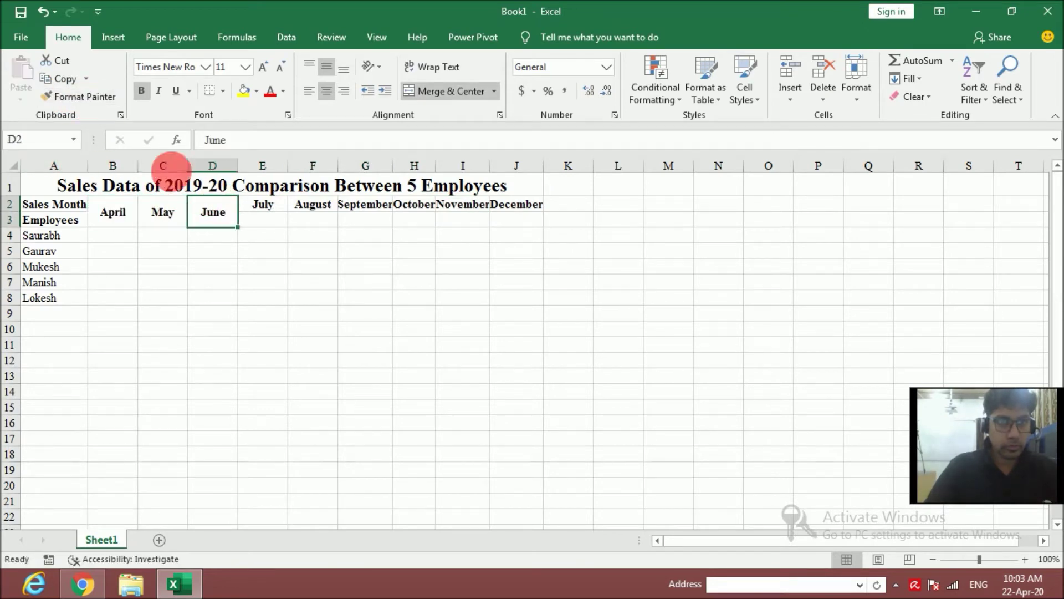
pyautogui.hotkey('alt', 'h')
pyautogui.press('f')
pyautogui.press('p')
pyautogui.press('Right')
pyautogui.press('Return')
pyautogui.hotkey('alt', 'h')
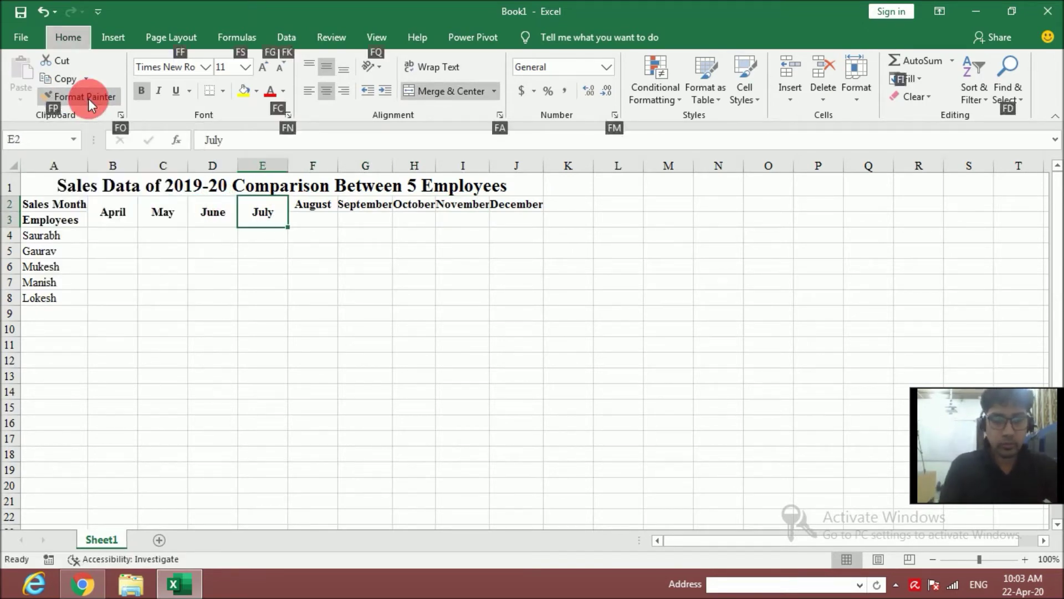
pyautogui.press('f')
pyautogui.press('p')
pyautogui.press('Right')
pyautogui.press('Return')
# Copy the merged heading format to the September, October, November and December headings with Format Painter
pyautogui.click(83, 96)
pyautogui.click(363, 210)
pyautogui.click(83, 96)
pyautogui.moveTo(413, 206); pyautogui.dragTo(515, 219)
pyautogui.click(363, 214)
pyautogui.click(83, 97)
pyautogui.press('Right')
pyautogui.press('Return')
pyautogui.hotkey('alt', 'h')
pyautogui.press('f')
pyautogui.press('p')
pyautogui.click(462, 207)
pyautogui.click(83, 97)
pyautogui.click(516, 206)
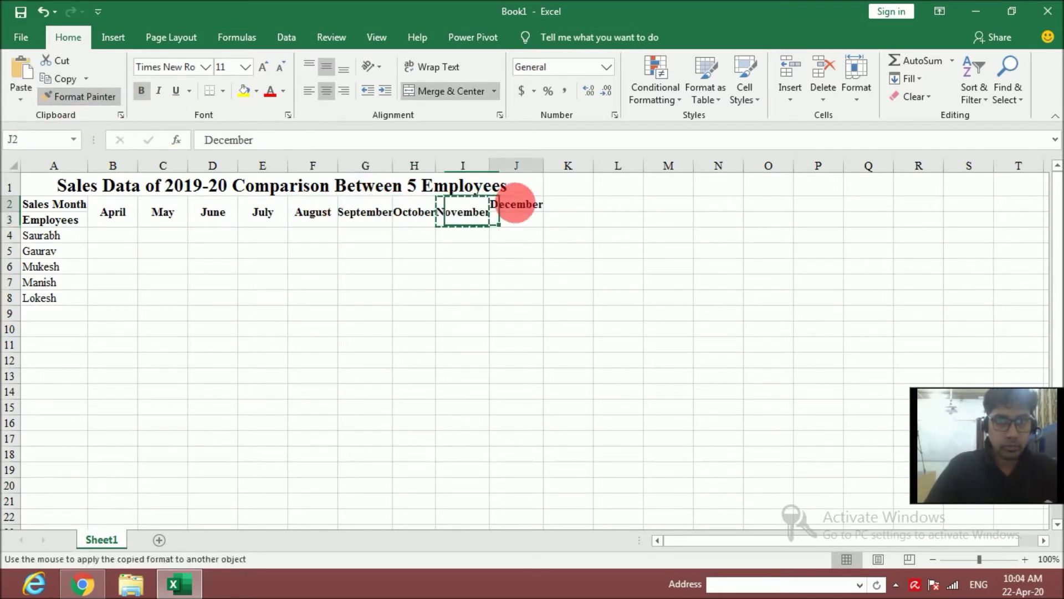
# Fit the widths of columns D through J to their month headings
pyautogui.doubleClick(544, 166)
pyautogui.doubleClick(490, 166)
pyautogui.doubleClick(436, 167)
pyautogui.doubleClick(393, 165)
pyautogui.doubleClick(338, 166)
pyautogui.doubleClick(287, 165)
pyautogui.doubleClick(238, 165)
# Enter the formula +RANDBETWEEN(12000,89000) in B4 as the first employee's April sales
pyautogui.click(121, 241)
pyautogui.write('+randb')
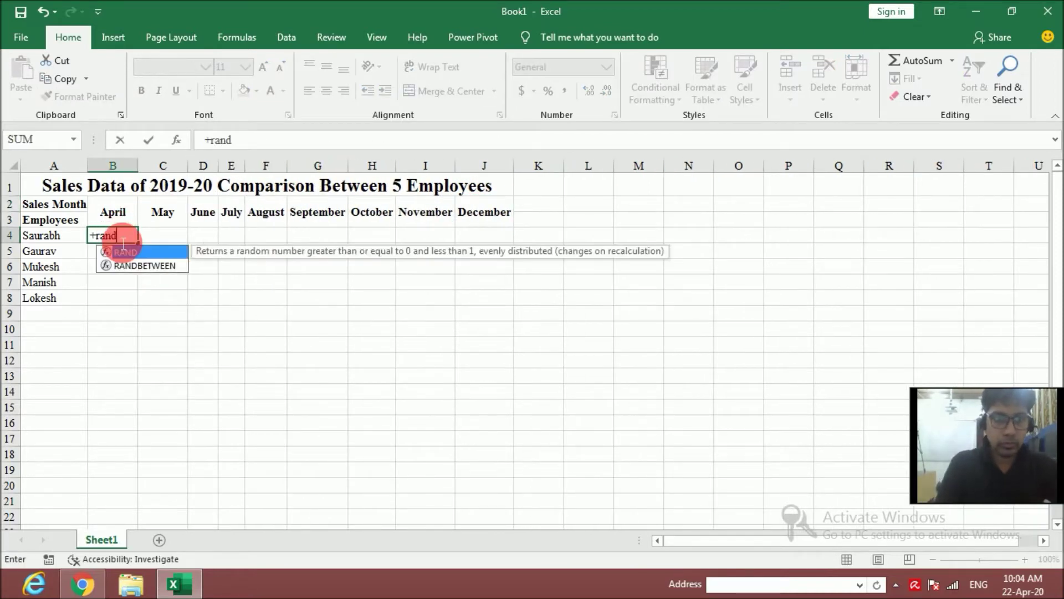
pyautogui.press('Tab')
pyautogui.write('12000,89000')
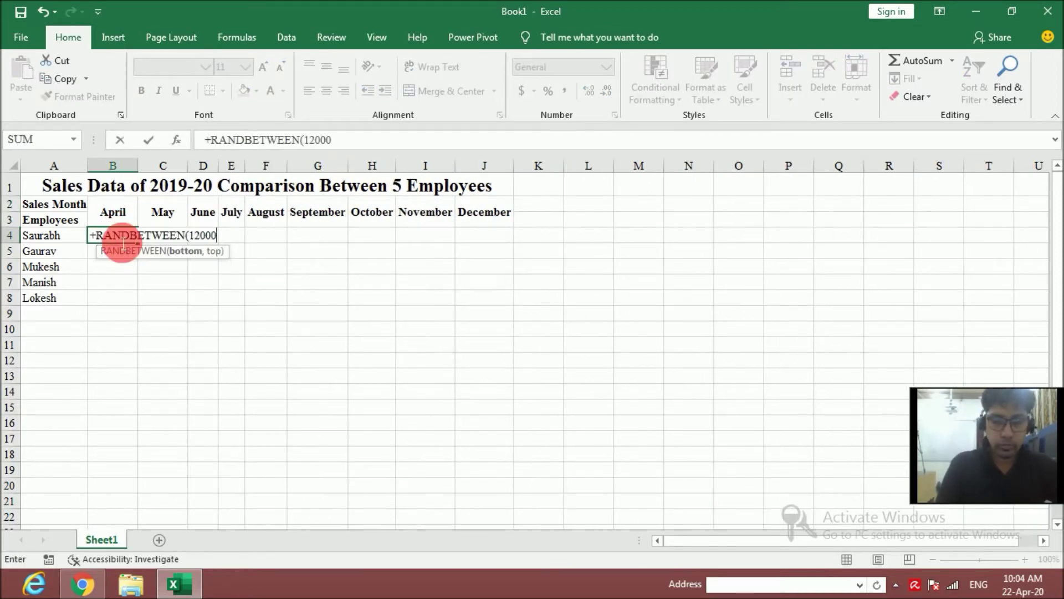
pyautogui.hotkey('ctrl', 'Return')
# Copy the random sales formula from B4 to all employees and months in B4:J8
pyautogui.hotkey('ctrl', 'c')
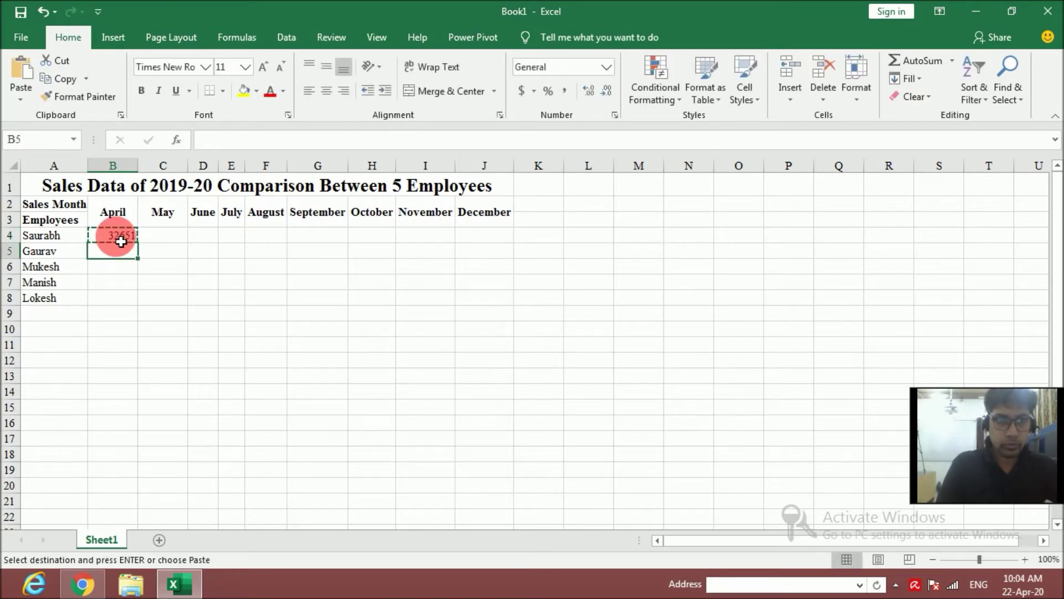
pyautogui.hotkey('shift', 'Right')
pyautogui.hotkey('shift', 'Right')
pyautogui.hotkey('shift', 'Right')
pyautogui.hotkey('shift', 'Right')
pyautogui.hotkey('shift', 'Right')
pyautogui.hotkey('shift', 'Right')
pyautogui.hotkey('shift', 'Right')
pyautogui.hotkey('shift', 'Right')
pyautogui.hotkey('shift', 'Down')
pyautogui.hotkey('shift', 'Down')
pyautogui.hotkey('shift', 'Down')
pyautogui.hotkey('shift', 'Down')
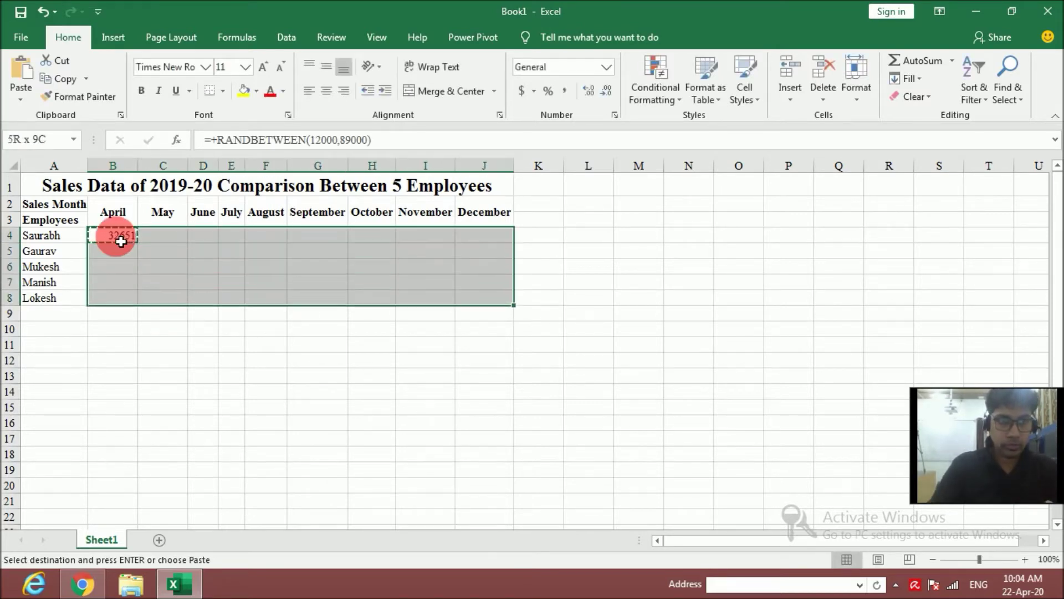
pyautogui.press('Return')
# Apply the comma number style with two decimals to the sales figures in B4:J8
pyautogui.moveTo(225, 175); pyautogui.dragTo(233, 166)
pyautogui.hotkey('alt', 'h')
pyautogui.press('k')
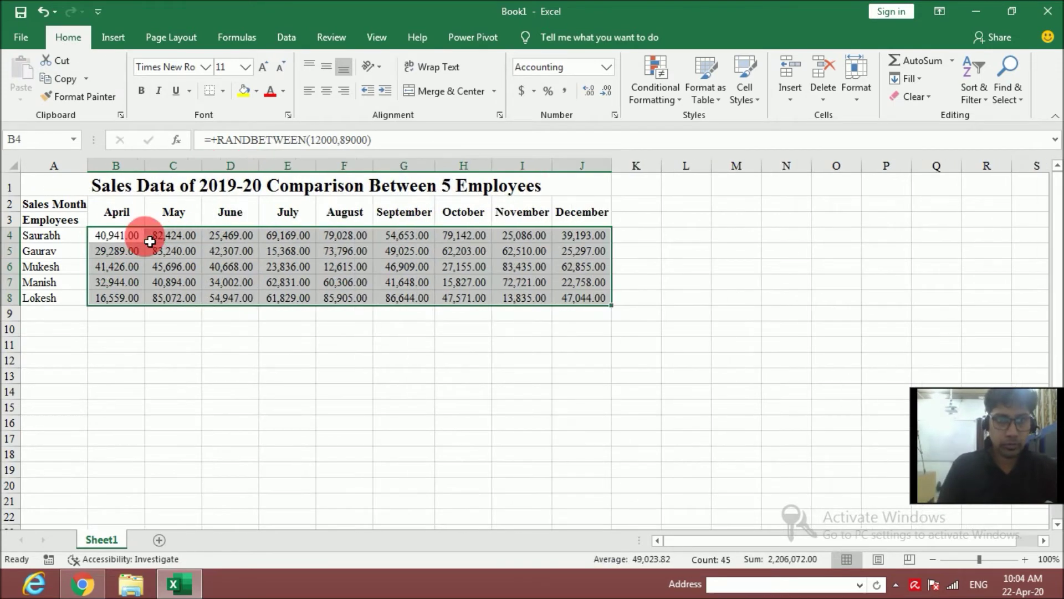
# Label the row below the last employee as Total Sales in A9
pyautogui.click(41, 316)
pyautogui.write('Total Sales')
pyautogui.press('Tab')
# Enter the formula =SUM(B4:B8) in B9 to total the April sales
pyautogui.write('=sum')
pyautogui.press('Tab')
pyautogui.press('Up')
pyautogui.press('Up')
pyautogui.press('Up')
pyautogui.press('Up')
pyautogui.press('Up')
pyautogui.hotkey('shift', 'Down')
pyautogui.hotkey('shift', 'Down')
pyautogui.hotkey('shift', 'Down')
pyautogui.hotkey('shift', 'Down')
pyautogui.hotkey('ctrl', 'Return')
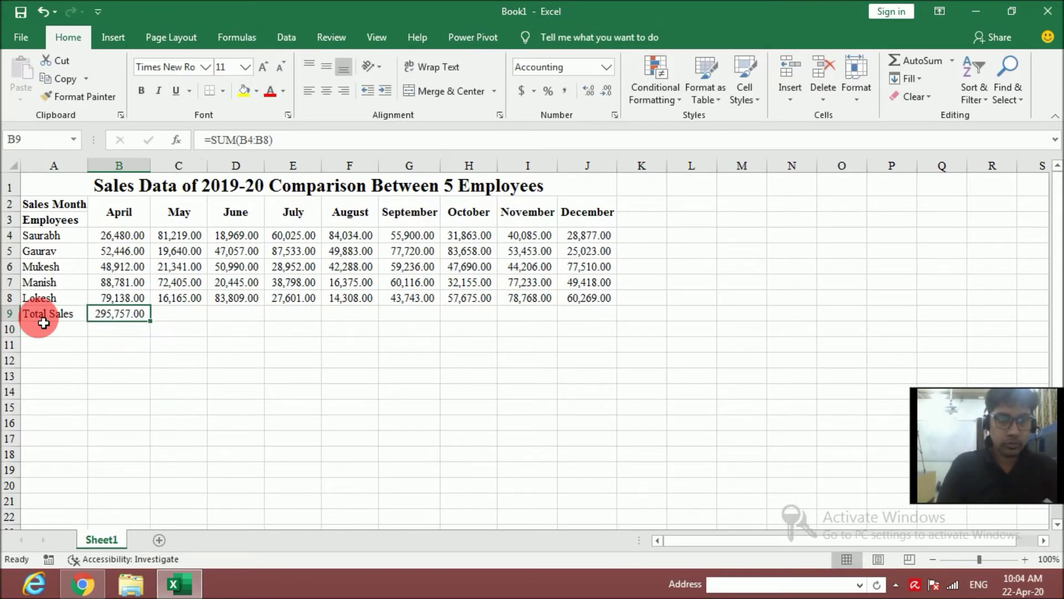
# Copy the April total formula from B9 across to the May to December totals in C9:J9
pyautogui.hotkey('ctrl', 'c')
pyautogui.press('Right')
pyautogui.hotkey('shift', 'Right')
pyautogui.hotkey('shift', 'Right')
pyautogui.hotkey('shift', 'Right')
pyautogui.hotkey('shift', 'Right')
pyautogui.hotkey('shift', 'Right')
pyautogui.hotkey('shift', 'Right')
pyautogui.hotkey('shift', 'Right')
pyautogui.hotkey('shift', 'Right')
pyautogui.hotkey('shift', 'Left')
pyautogui.hotkey('ctrl', 'v')
pyautogui.press('Right')
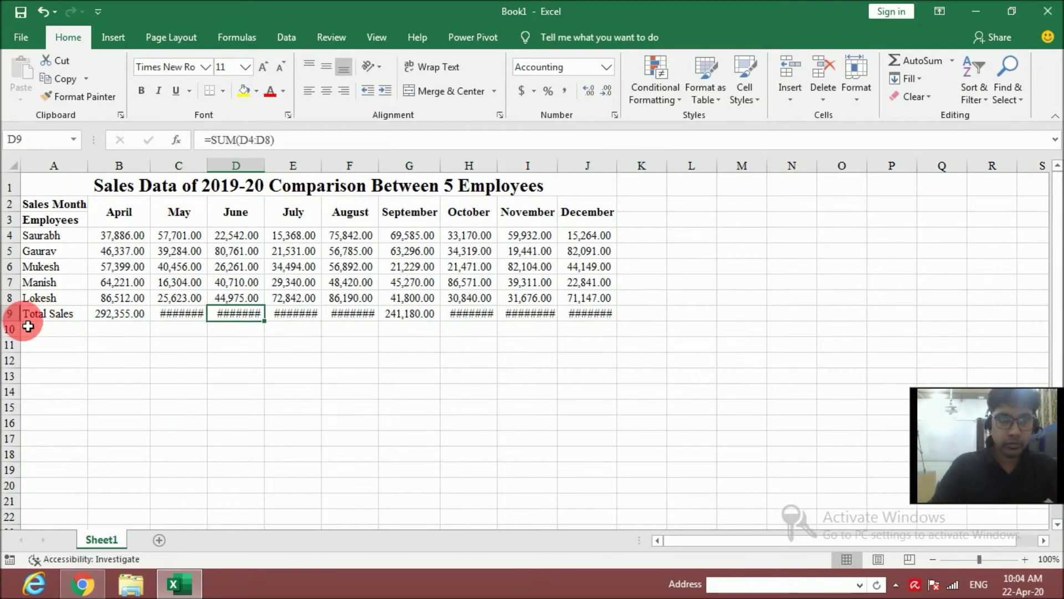
# Fit the widths of columns C through J to their monthly totals
pyautogui.doubleClick(207, 165)
pyautogui.doubleClick(270, 165)
pyautogui.click(338, 165)
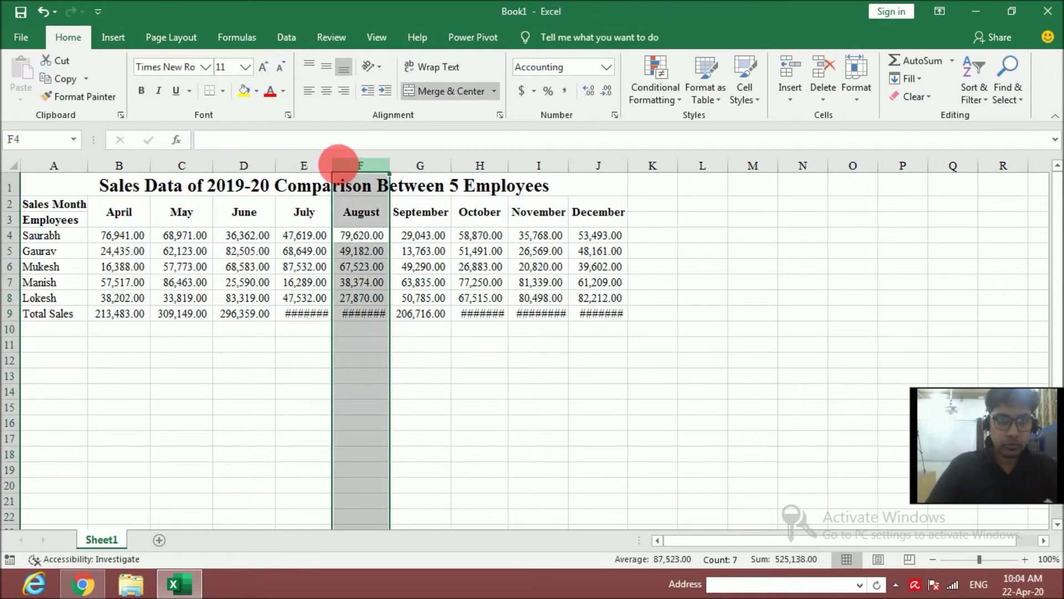
pyautogui.doubleClick(335, 165)
pyautogui.doubleClick(396, 165)
pyautogui.doubleClick(461, 165)
pyautogui.doubleClick(520, 165)
pyautogui.doubleClick(591, 168)
pyautogui.doubleClick(650, 165)
# Add the column heading Total Sales in K2 after December
pyautogui.click(677, 207)
pyautogui.write('Tor')
pyautogui.press('BackSpace')
pyautogui.write('tal Sales')
pyautogui.press('Return')
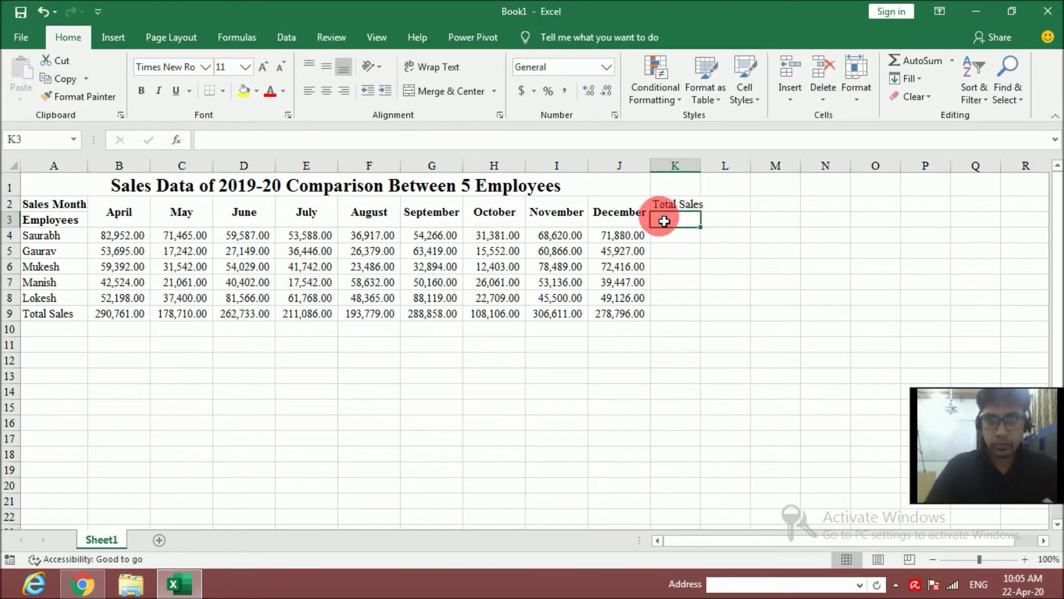
# Copy the December heading's formatting onto the Total Sales heading in K2
pyautogui.click(623, 210)
pyautogui.click(83, 96)
pyautogui.click(683, 204)
# Enter the formula =SUM(B4:J4) in K4 to total the first employee's sales
pyautogui.click(685, 235)
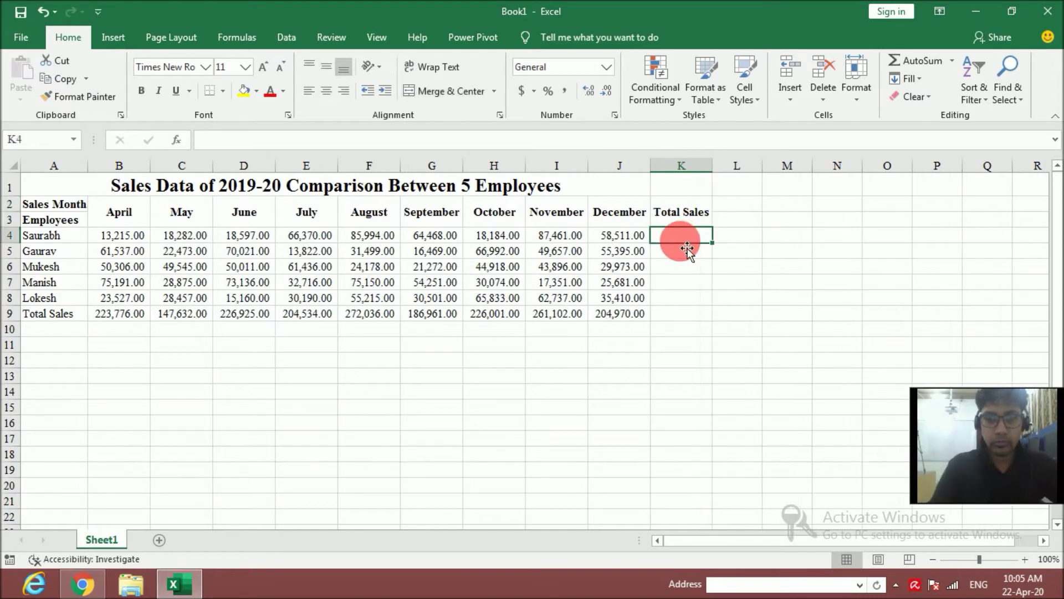
pyautogui.write('=SUM(')
pyautogui.press('Left')
pyautogui.hotkey('ctrl', 'Left')
pyautogui.press('Right')
pyautogui.hotkey('shift', 'Right')
pyautogui.hotkey('ctrl', 'shift', 'Right')
pyautogui.press('Return')
# Copy the total formula from K4 down through K9 and fit column K's width to the totals
pyautogui.hotkey('ctrl', 'c')
pyautogui.hotkey('shift', 'Down')
pyautogui.hotkey('shift', 'Down')
pyautogui.hotkey('shift', 'Down')
pyautogui.hotkey('shift', 'Down')
pyautogui.hotkey('shift', 'Down')
pyautogui.press('Return')
pyautogui.doubleClick(712, 165)
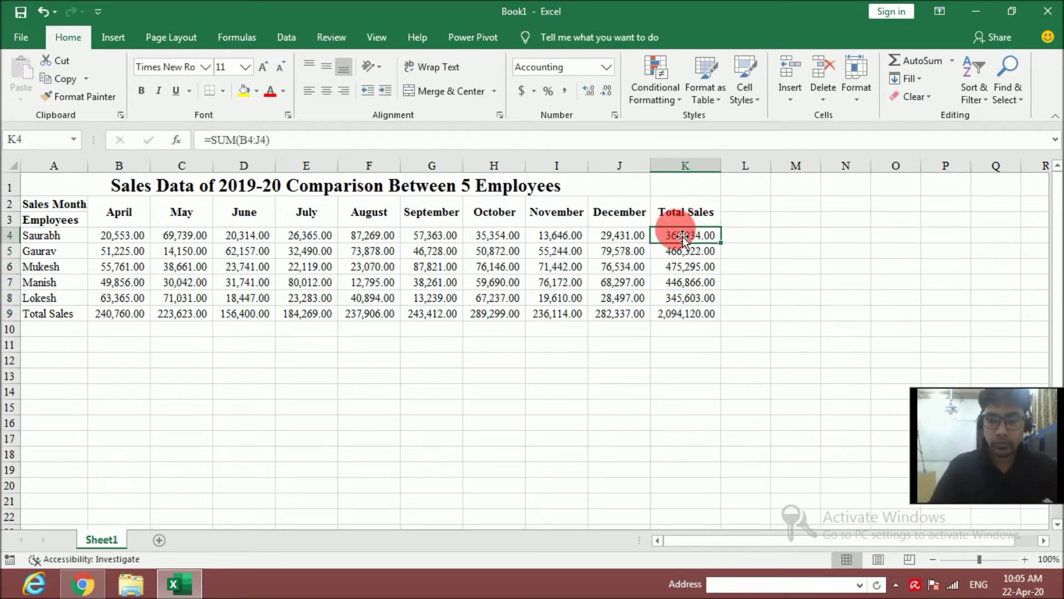
# Make the totals in K4:K9 bold and refit column K's width
pyautogui.hotkey('shift', 'Down')
pyautogui.hotkey('shift', 'Down')
pyautogui.hotkey('shift', 'Down')
pyautogui.hotkey('shift', 'Down')
pyautogui.hotkey('shift', 'Down')
pyautogui.hotkey('ctrl', 'b')
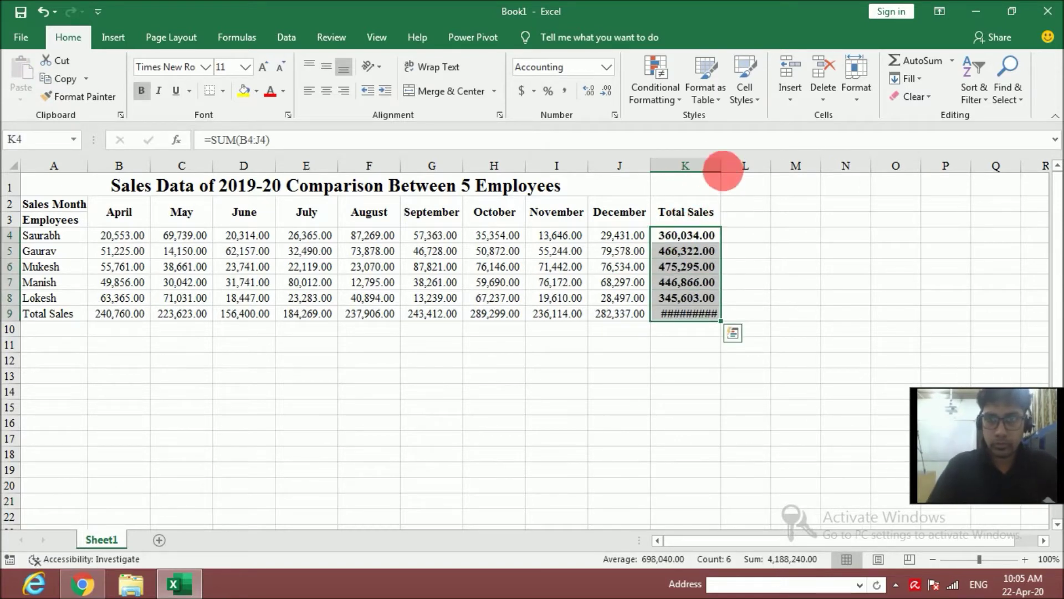
pyautogui.doubleClick(722, 166)
# Make the whole Total Sales row A9:K9 bold
pyautogui.click(113, 315)
pyautogui.press('Left')
pyautogui.hotkey('ctrl', 'shift', 'Right')
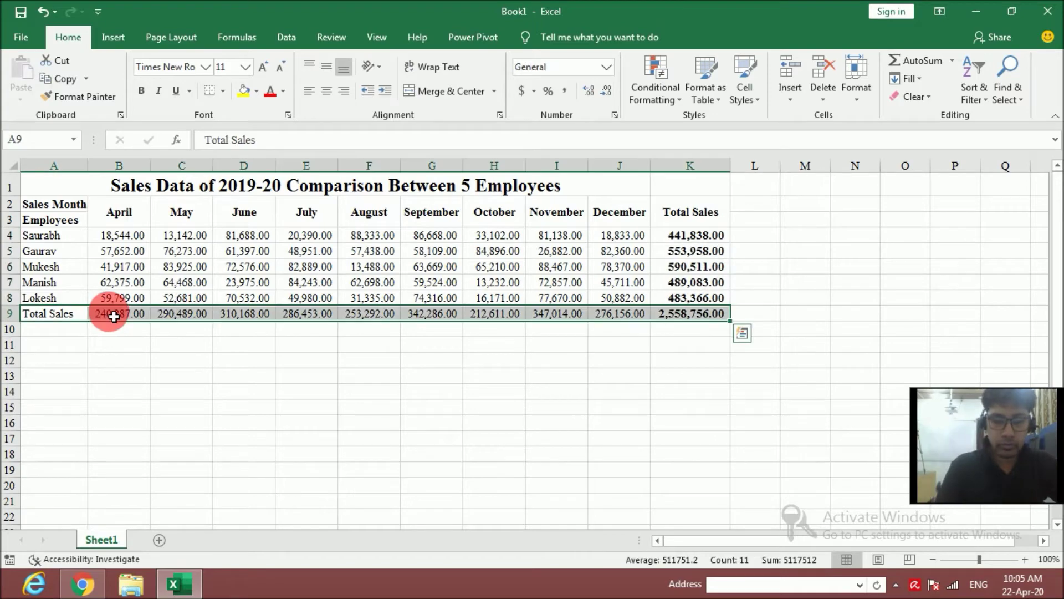
pyautogui.hotkey('ctrl', 'b')
# Refit the widths of columns B through J to the bold monthly totals
pyautogui.doubleClick(157, 165)
pyautogui.doubleClick(219, 165)
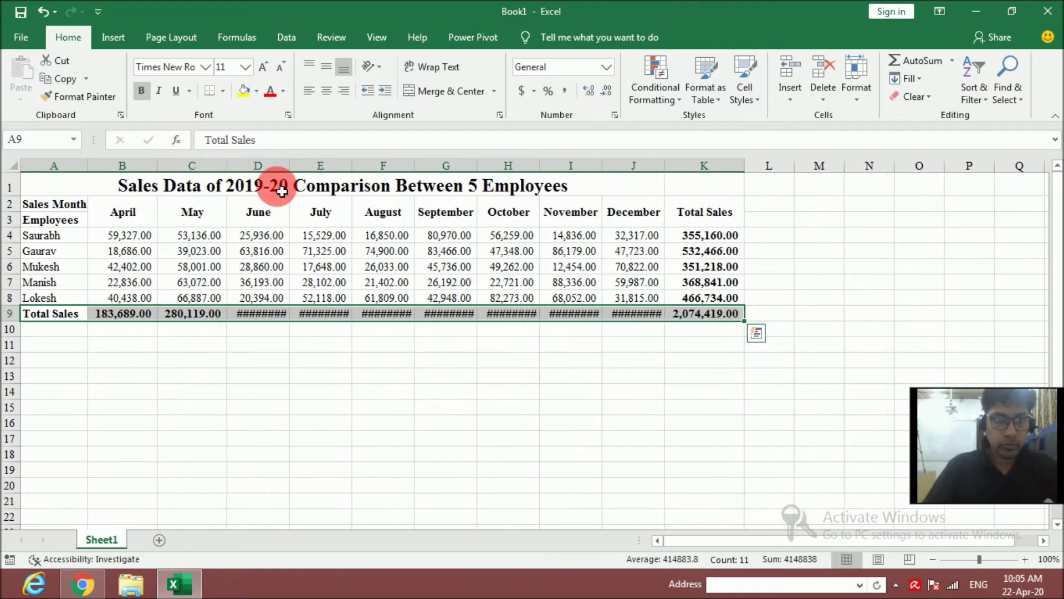
pyautogui.click(258, 165)
pyautogui.doubleClick(290, 165)
pyautogui.doubleClick(428, 165)
pyautogui.doubleClick(498, 165)
pyautogui.doubleClick(567, 165)
pyautogui.doubleClick(639, 167)
pyautogui.doubleClick(707, 166)
pyautogui.click(684, 328)
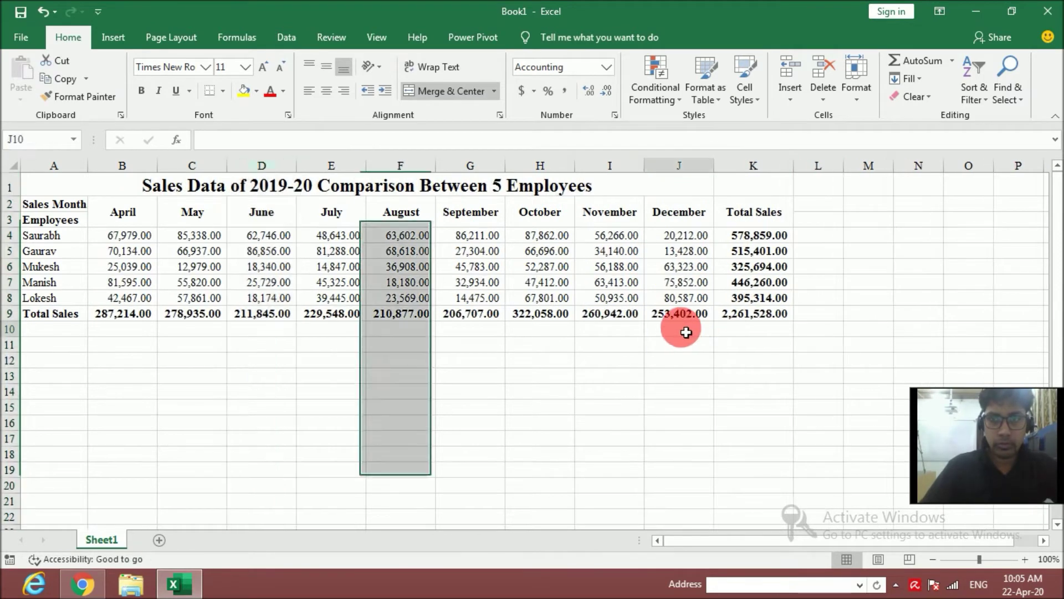
# Extend the merged and centred table title across columns A to K in row 1
pyautogui.moveTo(643, 187); pyautogui.dragTo(726, 186)
pyautogui.click(446, 93)
pyautogui.click(445, 92)
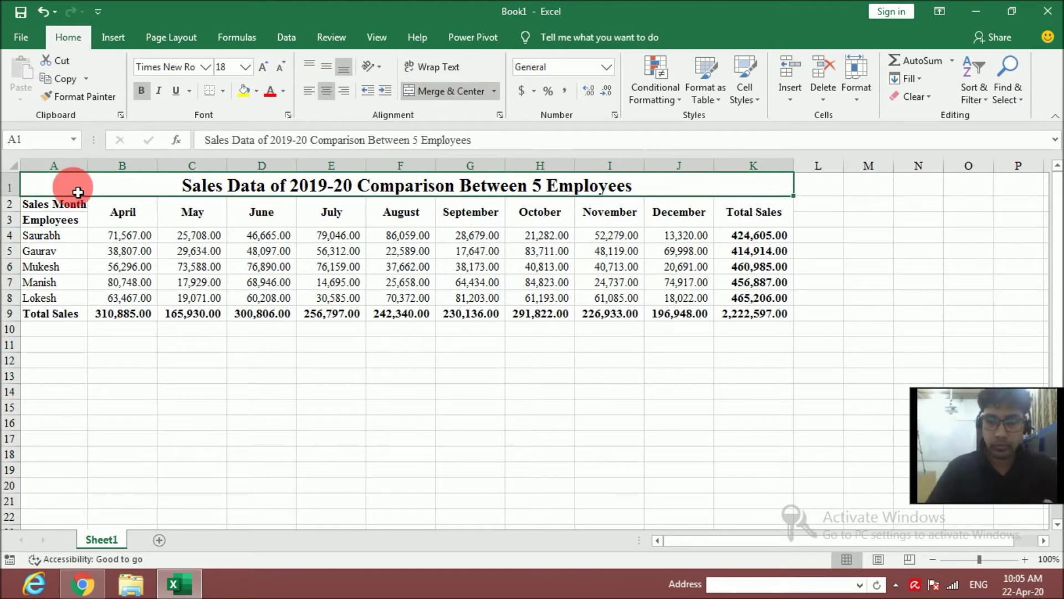
# Apply all borders to the full sales table A1:K9
pyautogui.hotkey('shift', 'Down')
pyautogui.hotkey('shift', 'Down')
pyautogui.hotkey('shift', 'Down')
pyautogui.hotkey('shift', 'Down')
pyautogui.hotkey('shift', 'Down')
pyautogui.hotkey('shift', 'Down')
pyautogui.hotkey('shift', 'Down')
pyautogui.hotkey('alt', 'h')
pyautogui.press('b')
pyautogui.press('a')
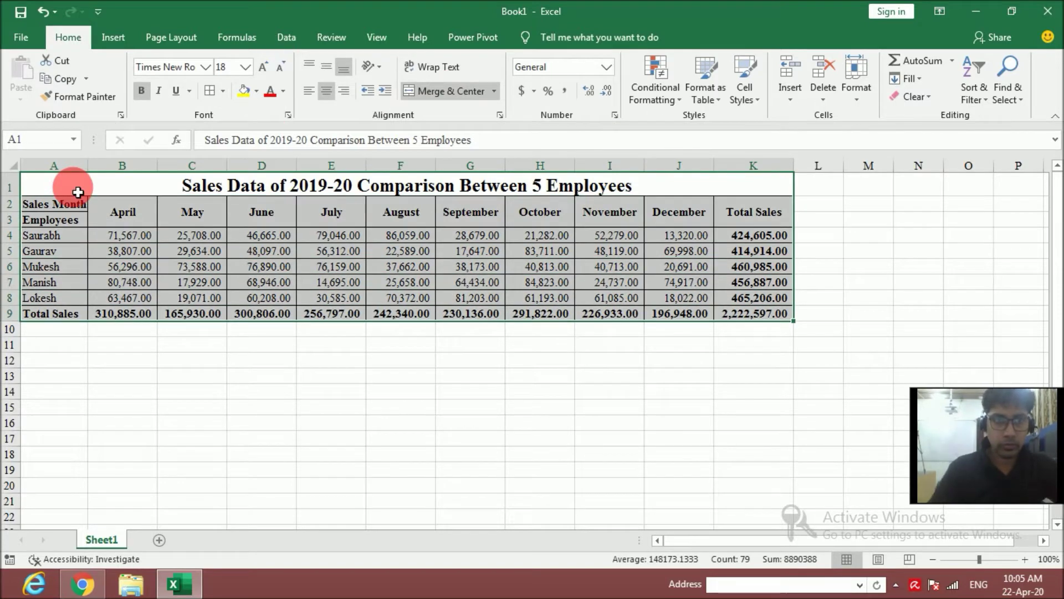
pyautogui.click(180, 362)
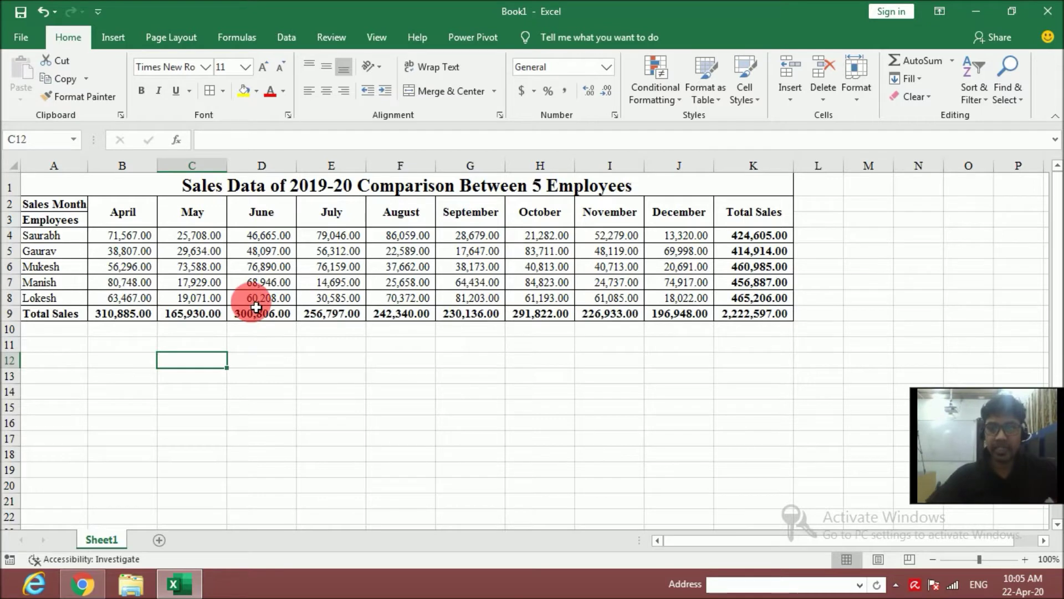
pyautogui.click(257, 331)
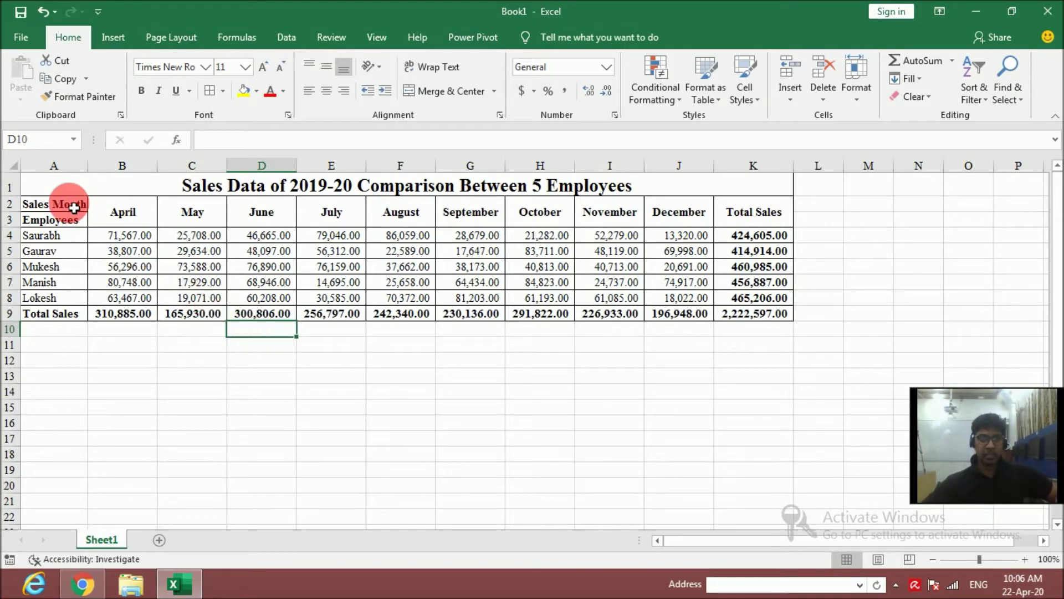
# Open the recommended charts for the employees' April sales in A2:B8
pyautogui.moveTo(57, 208); pyautogui.dragTo(118, 301)
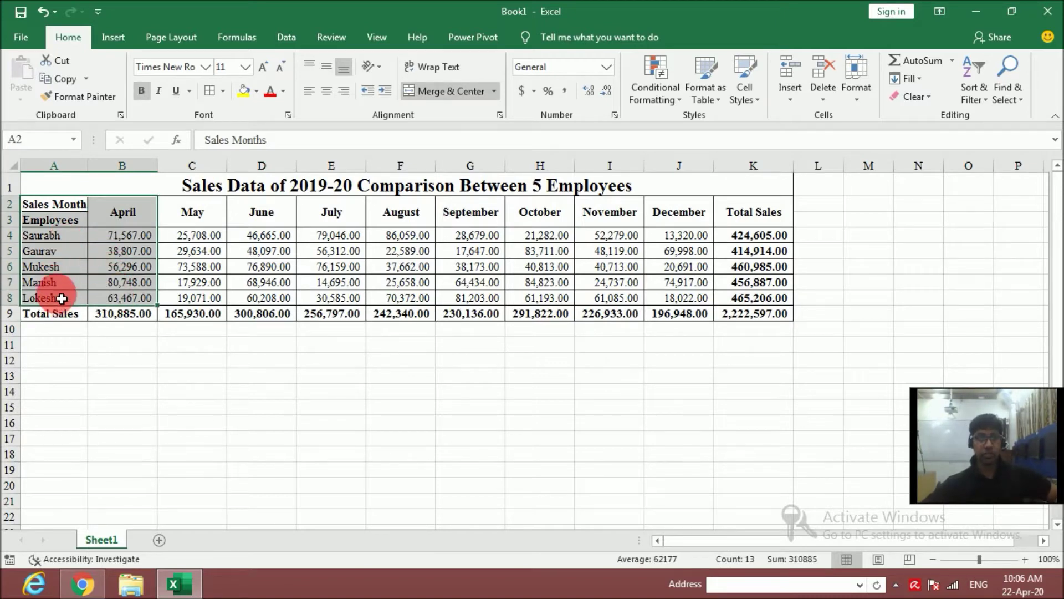
pyautogui.click(114, 38)
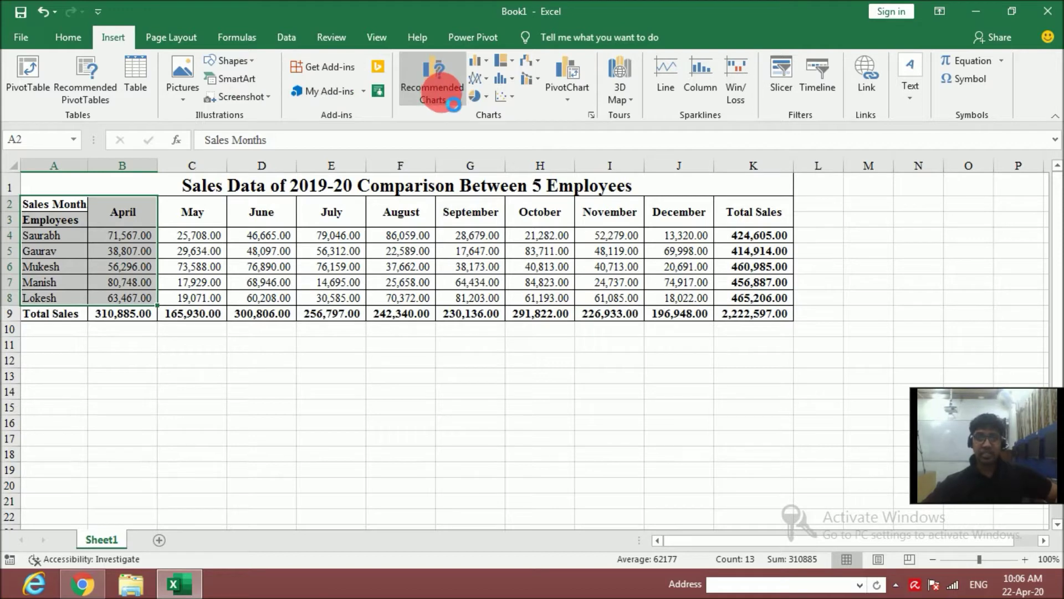
pyautogui.moveTo(448, 65); pyautogui.dragTo(629, 94)
# Preview the recommended clustered column, bar and pie charts for the April sales
pyautogui.click(554, 151)
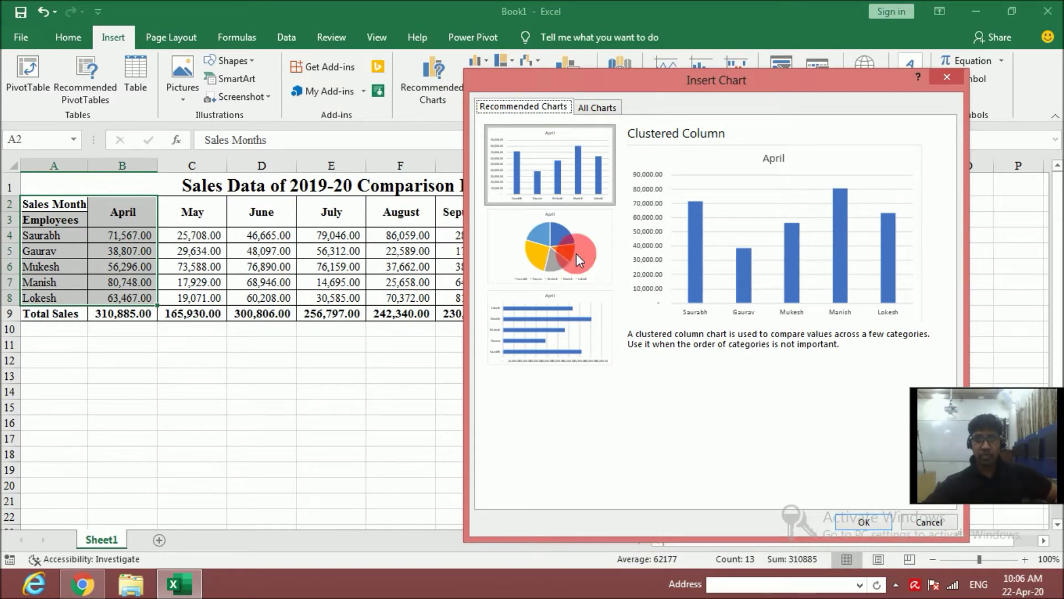
pyautogui.click(550, 324)
pyautogui.click(543, 242)
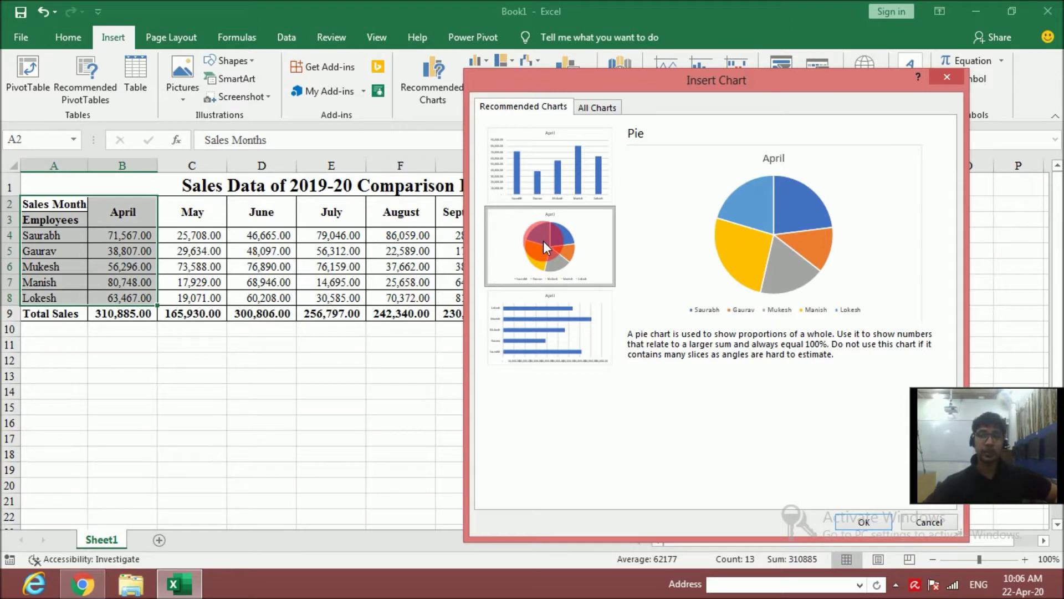
# Browse all column chart types, previewing Clustered Column, Stacked Column, 3-D Clustered Column and 3-D Column for the April data
pyautogui.click(596, 106)
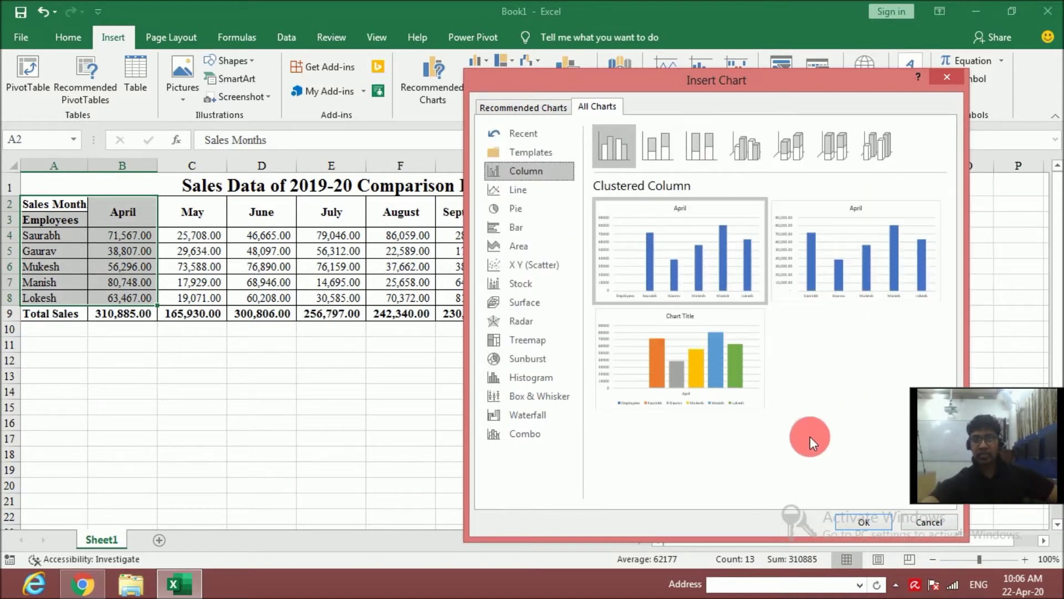
pyautogui.moveTo(752, 266)
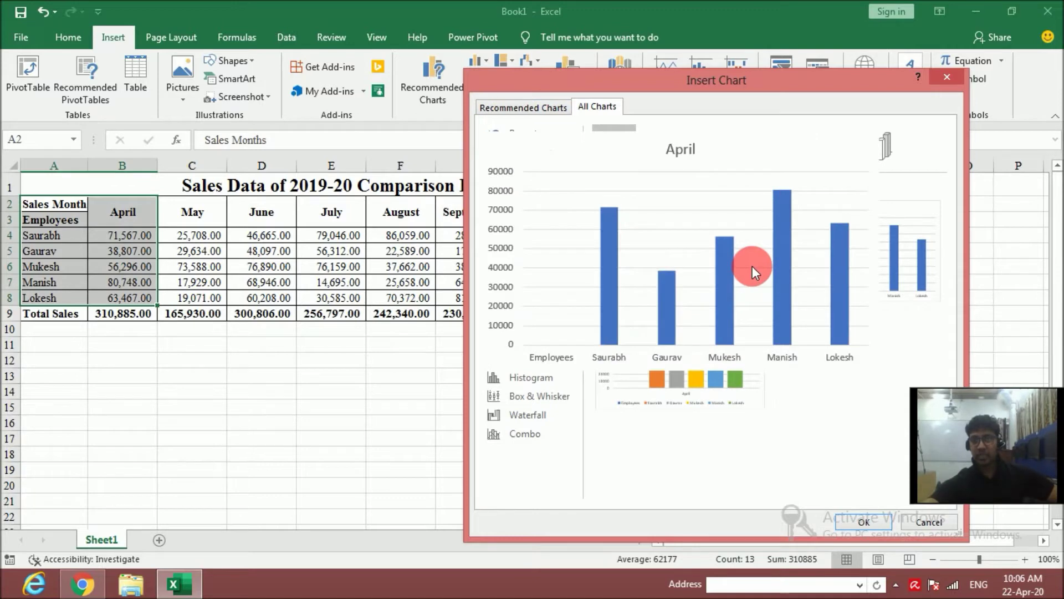
pyautogui.click(663, 144)
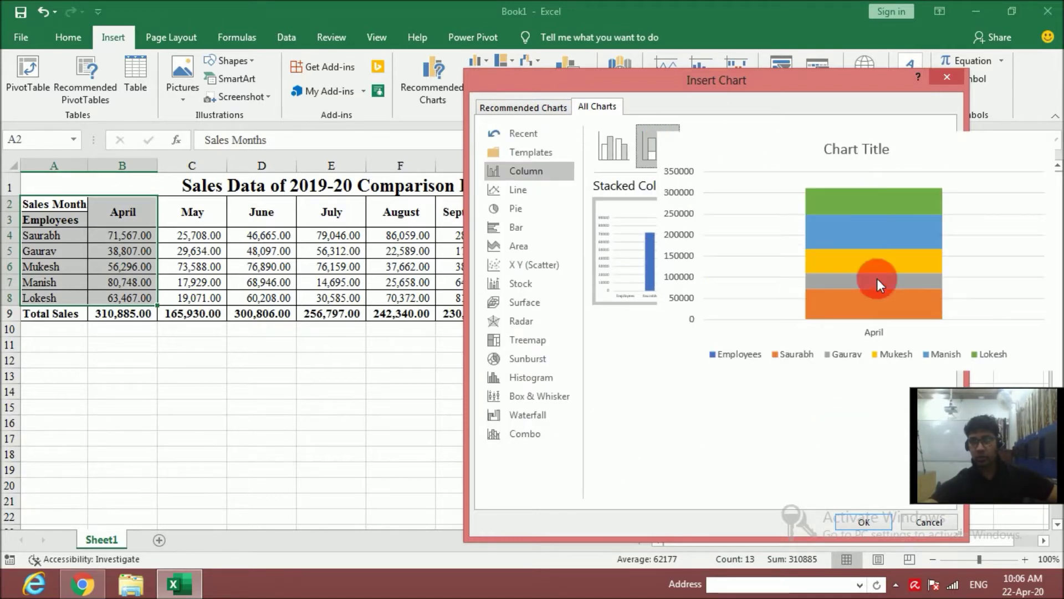
pyautogui.moveTo(867, 234)
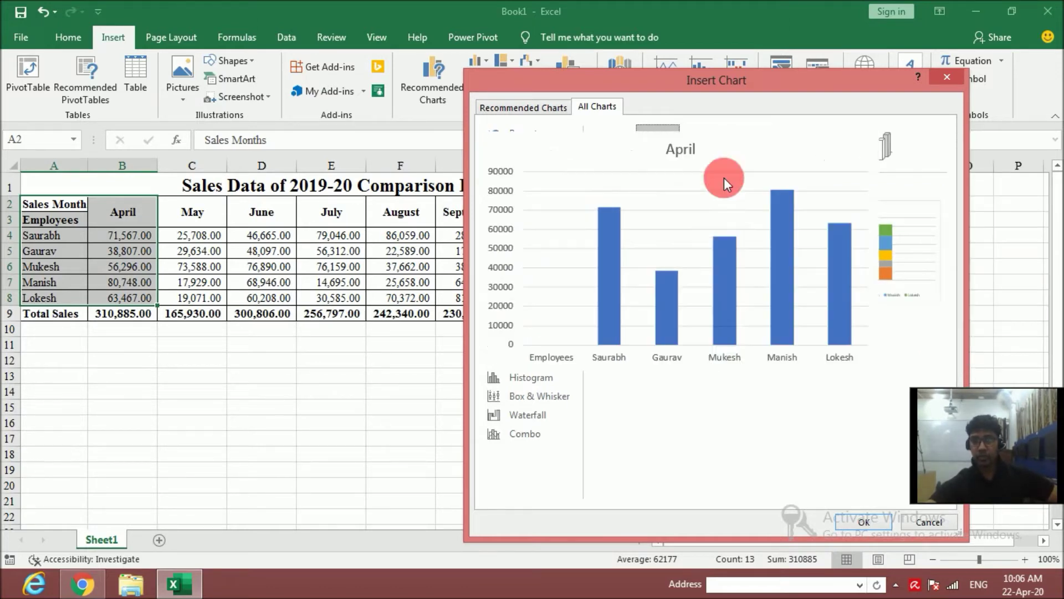
pyautogui.click(749, 148)
pyautogui.moveTo(665, 355)
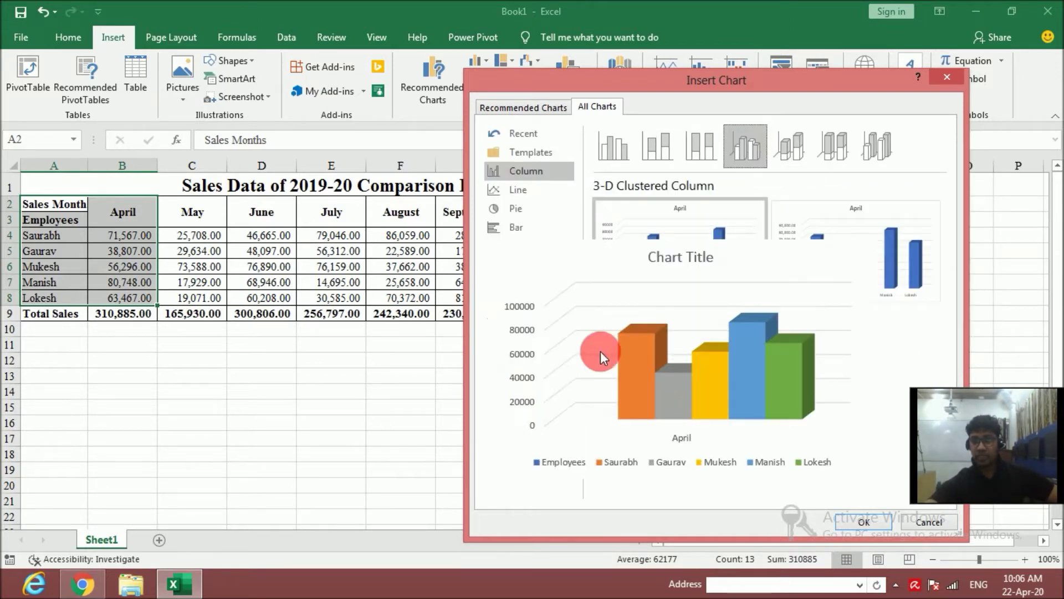
pyautogui.click(871, 147)
pyautogui.moveTo(695, 367)
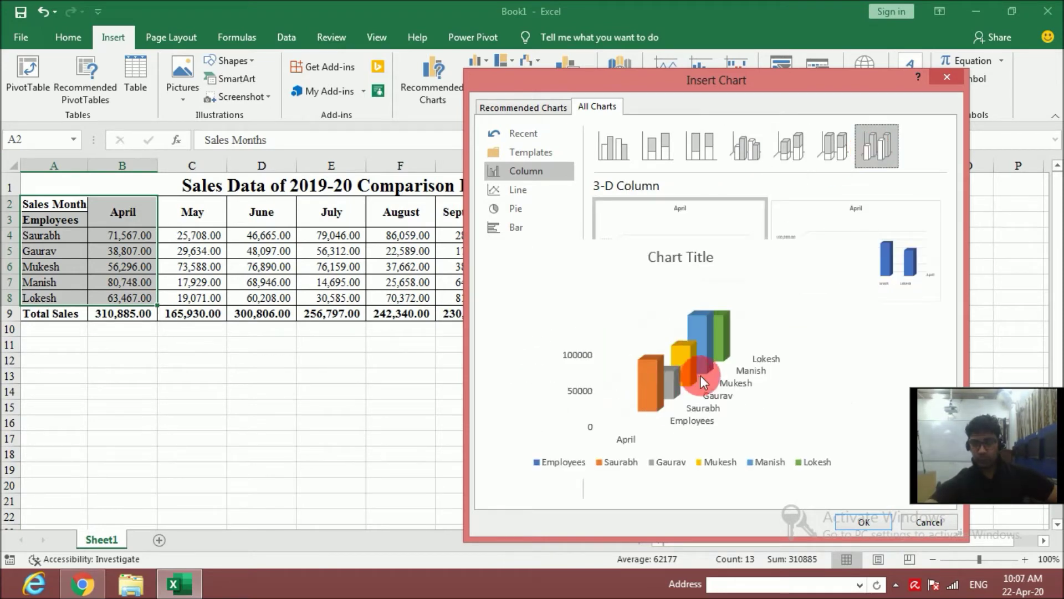
# Preview the line chart types for the April data, including the 100% stacked line with markers and Line with Markers
pyautogui.click(523, 192)
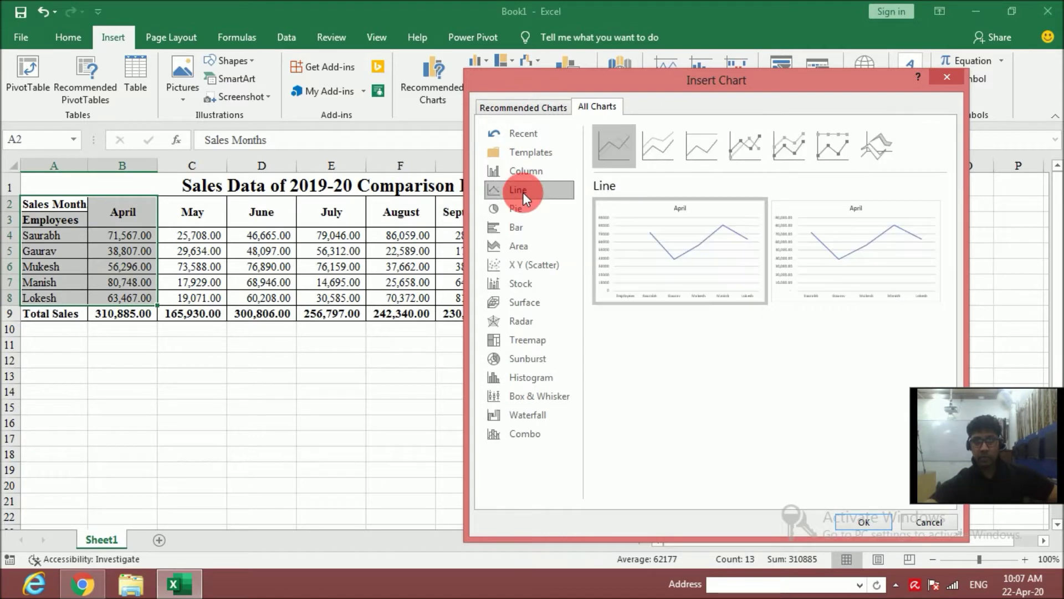
pyautogui.moveTo(702, 271)
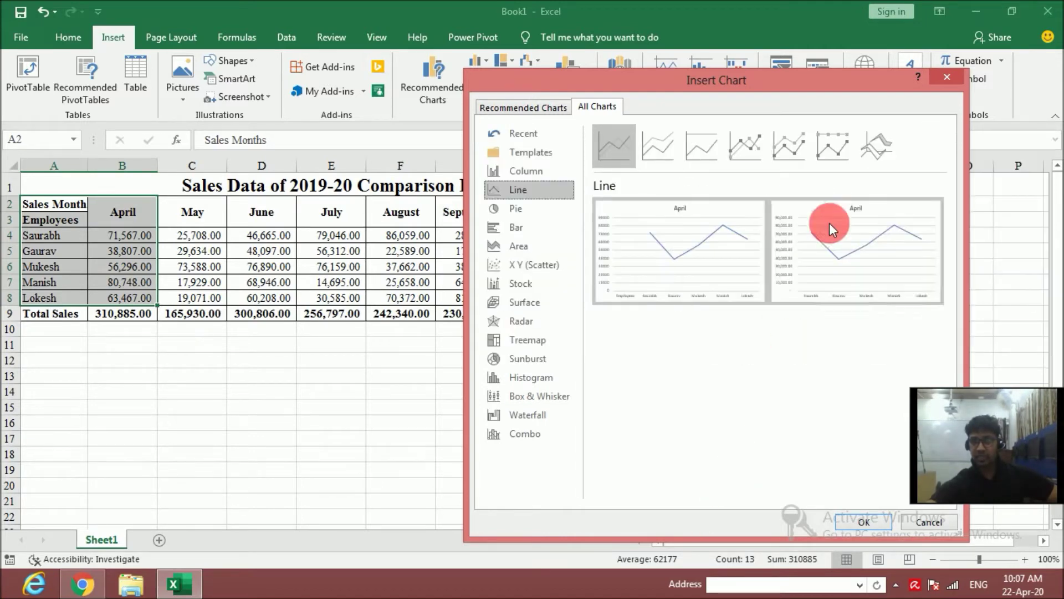
pyautogui.click(830, 149)
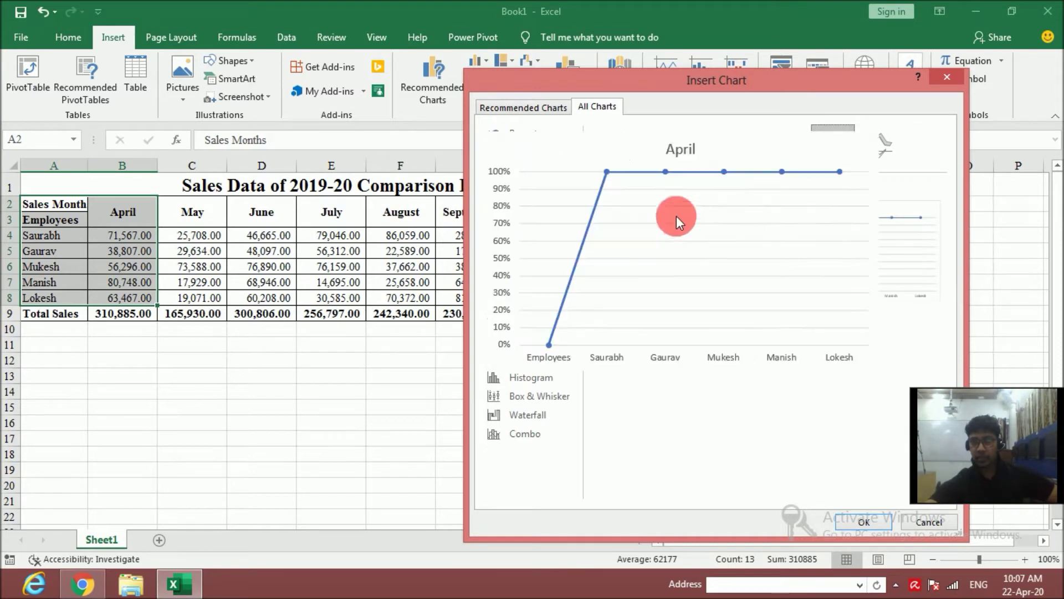
pyautogui.moveTo(622, 212)
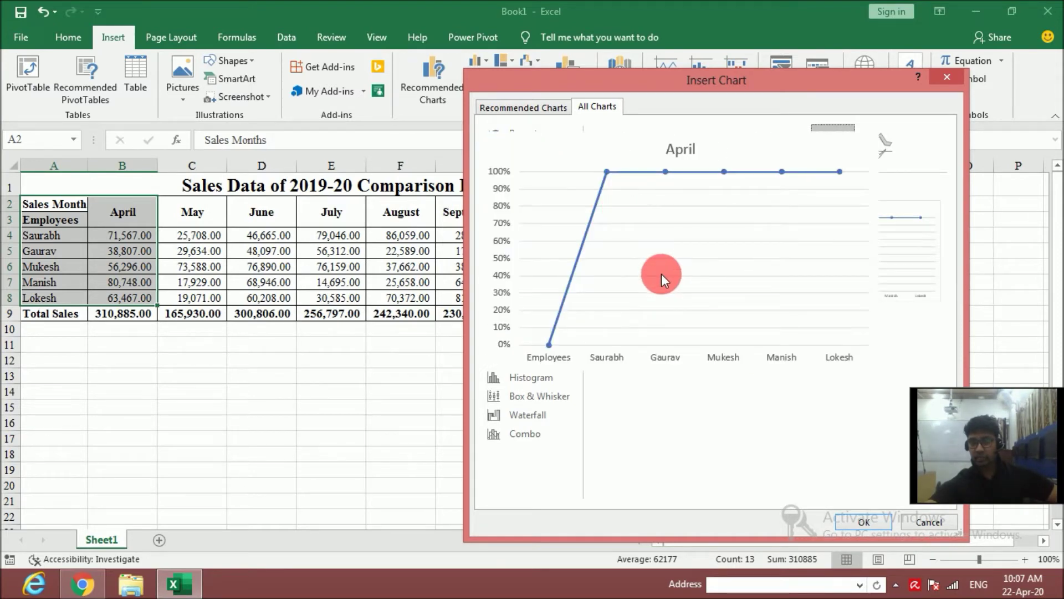
pyautogui.click(753, 149)
pyautogui.moveTo(713, 240)
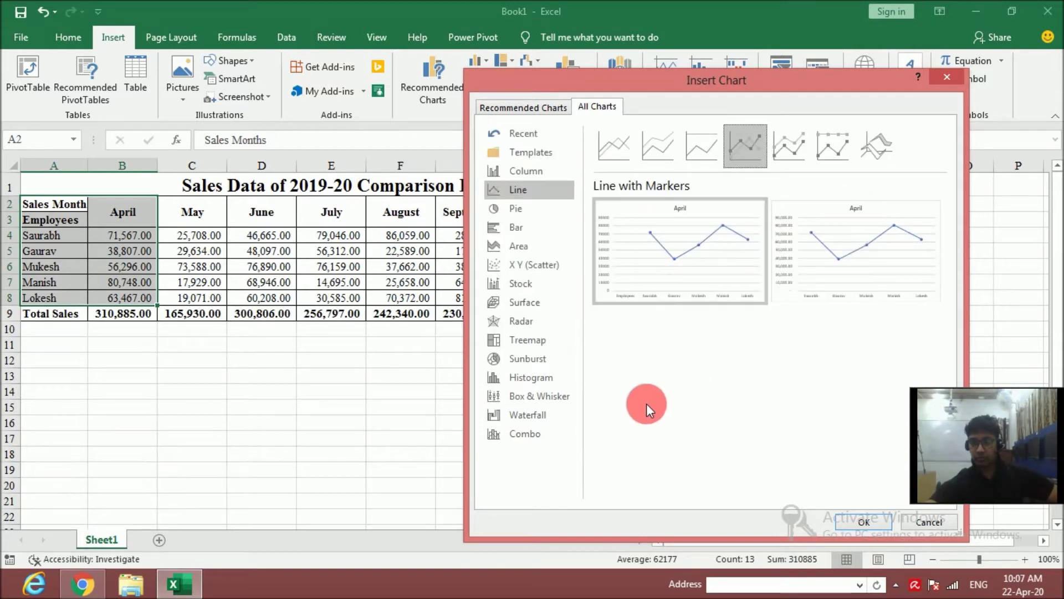
pyautogui.moveTo(673, 229)
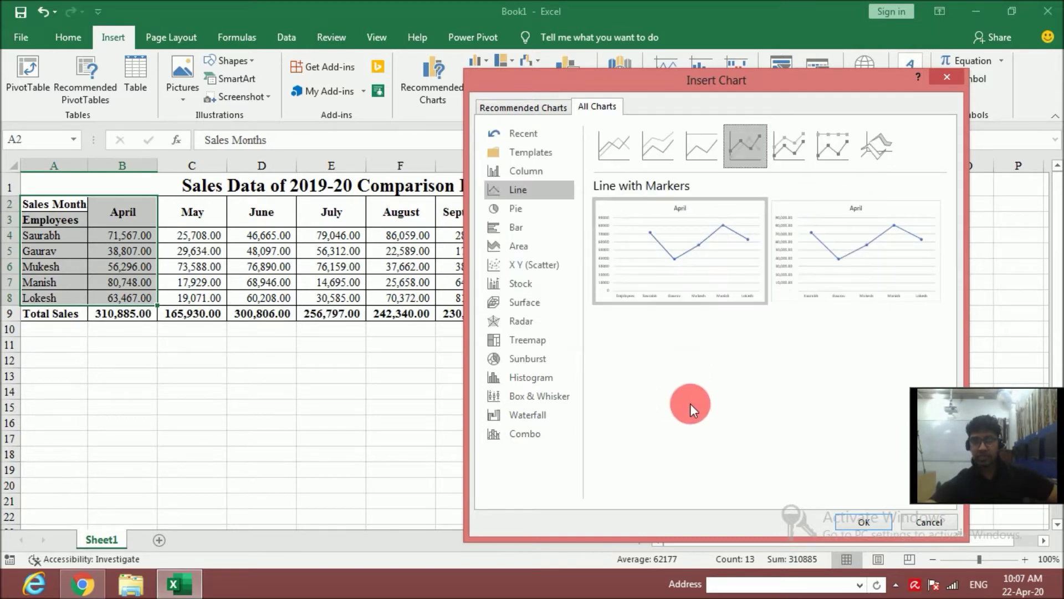
# Preview the Pie, 3-D Pie and Clustered Bar chart types for the April data
pyautogui.click(526, 209)
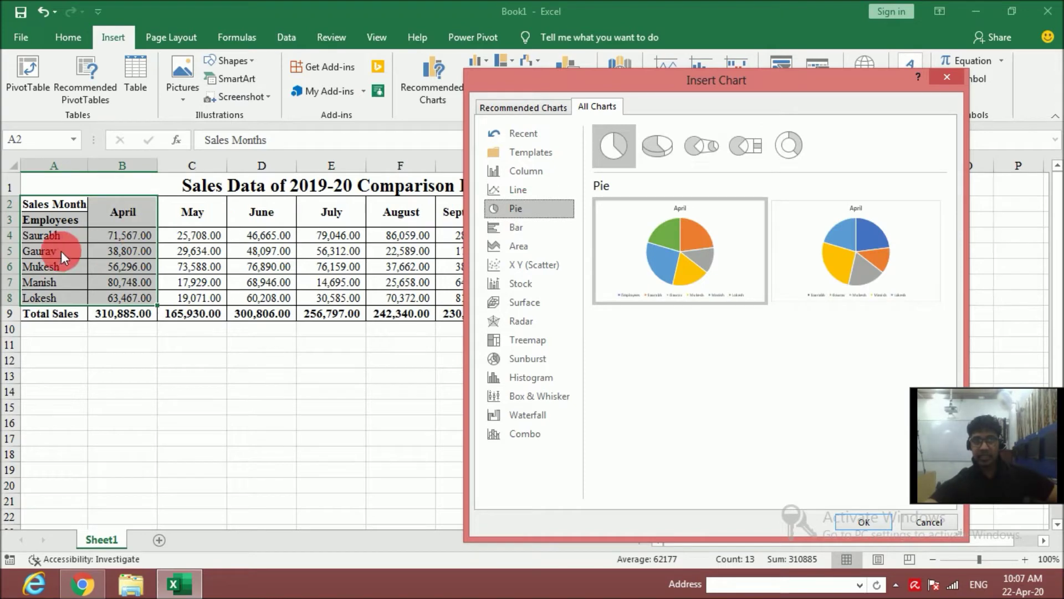
pyautogui.moveTo(703, 278)
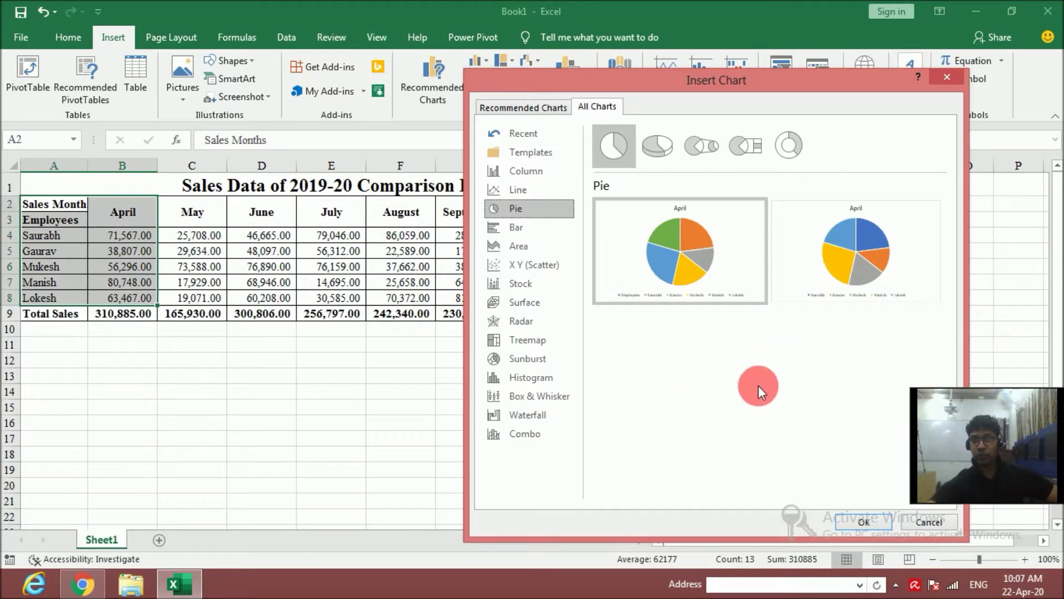
pyautogui.click(657, 148)
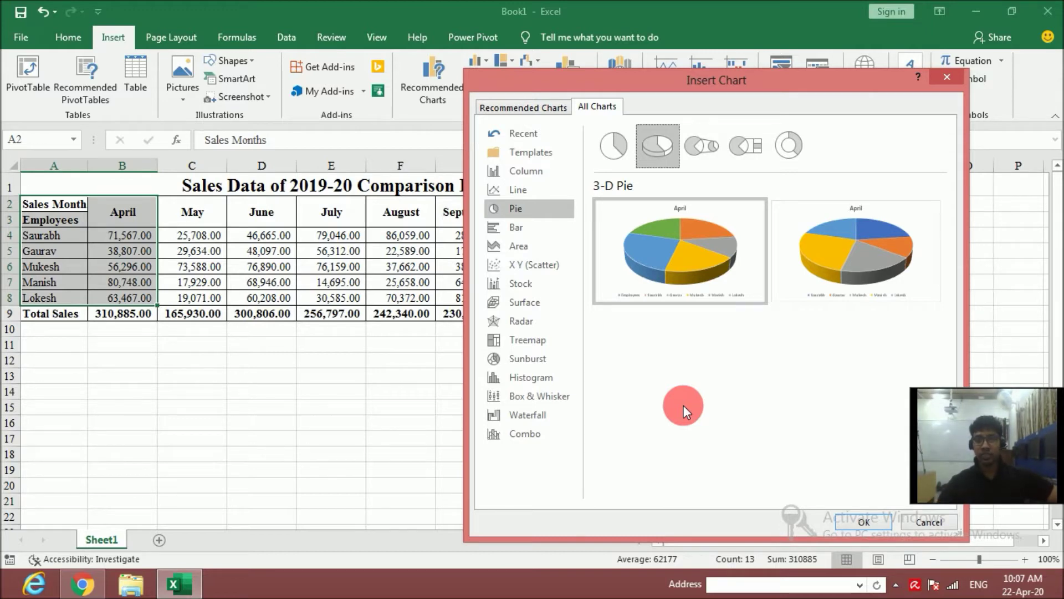
pyautogui.click(530, 228)
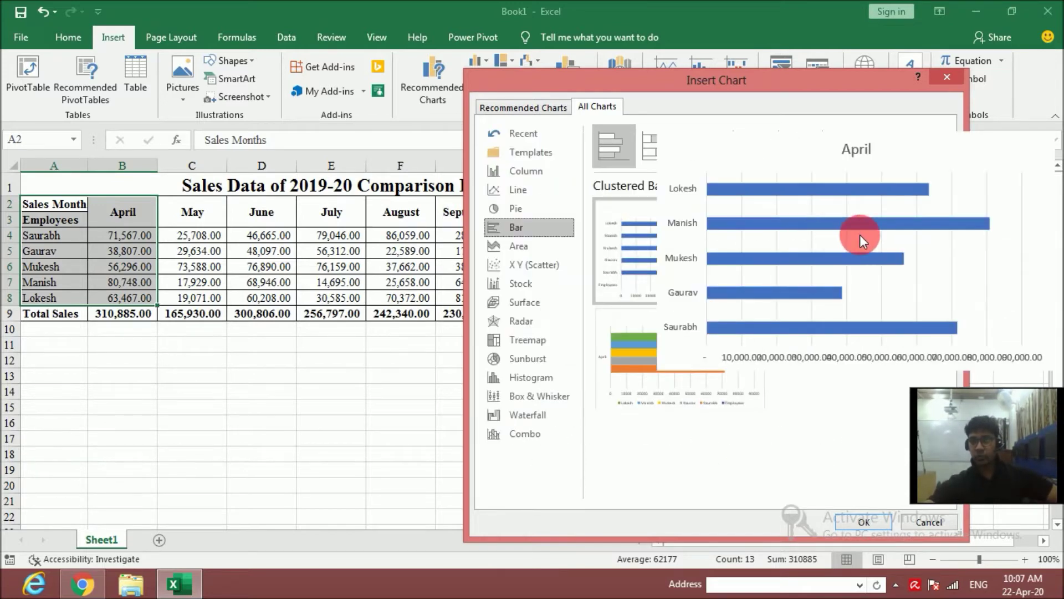
pyautogui.moveTo(696, 363)
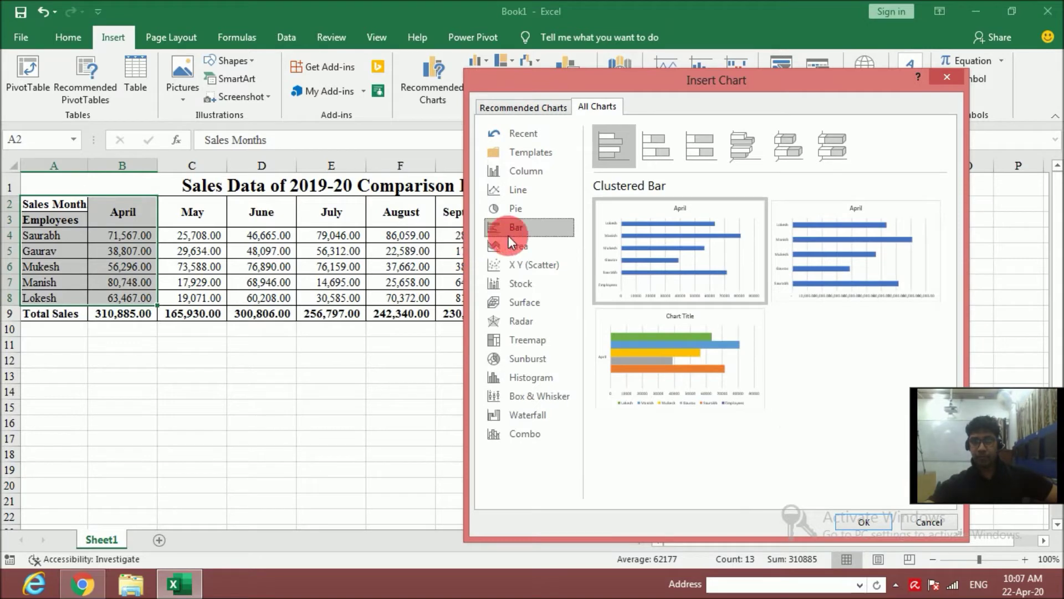
# Preview the Area and 3-D Area chart types for the April data
pyautogui.click(513, 246)
pyautogui.moveTo(753, 270)
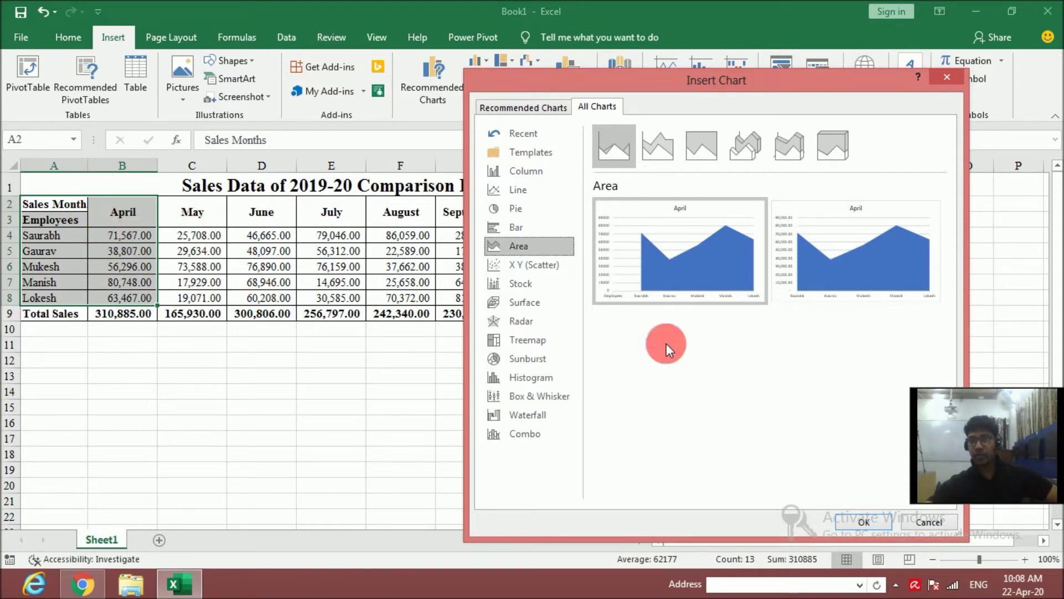
pyautogui.moveTo(677, 263)
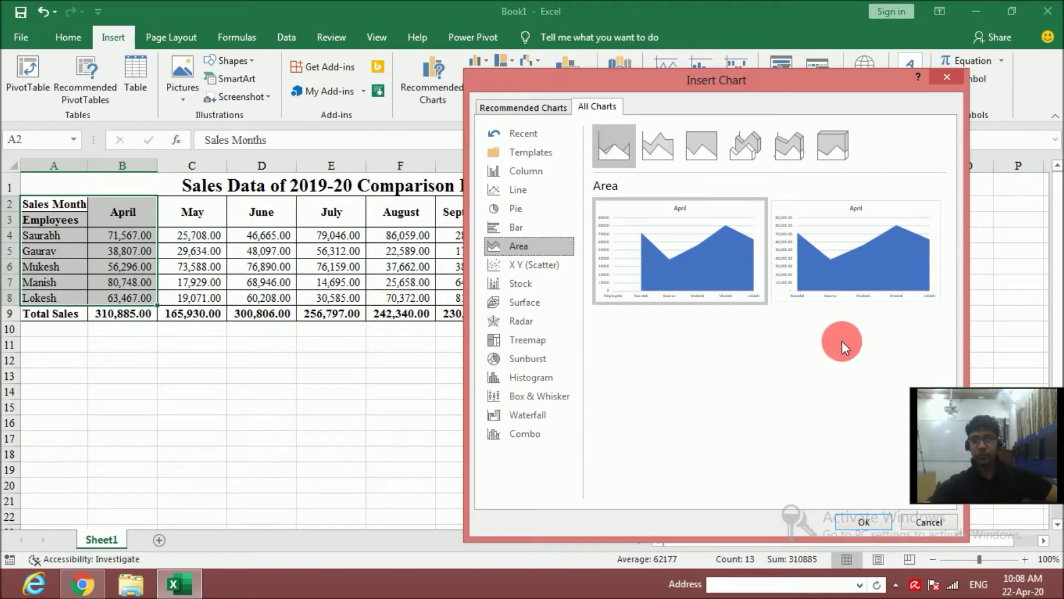
pyautogui.click(749, 147)
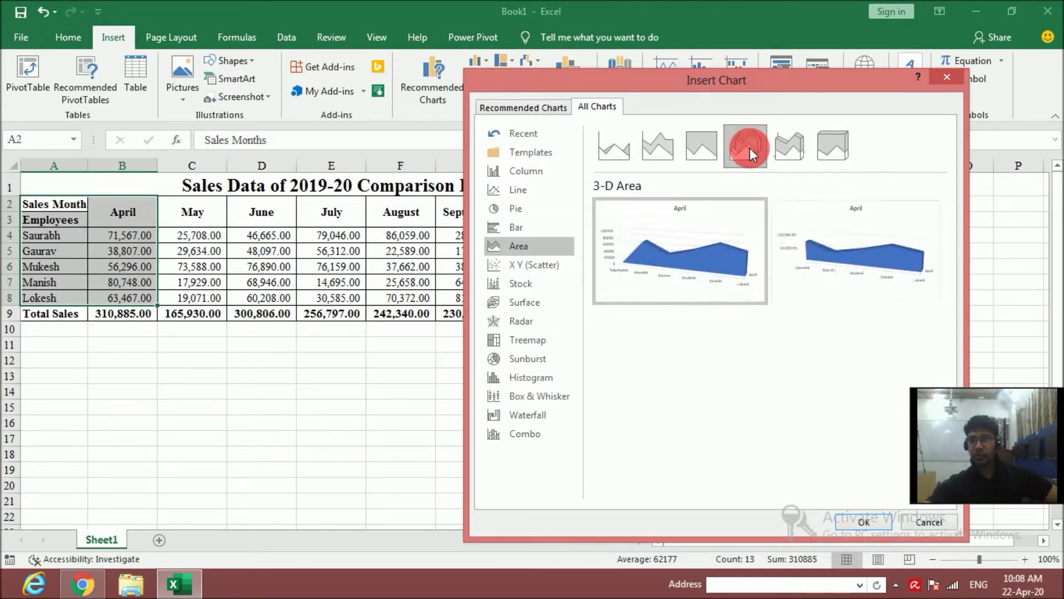
pyautogui.moveTo(871, 271)
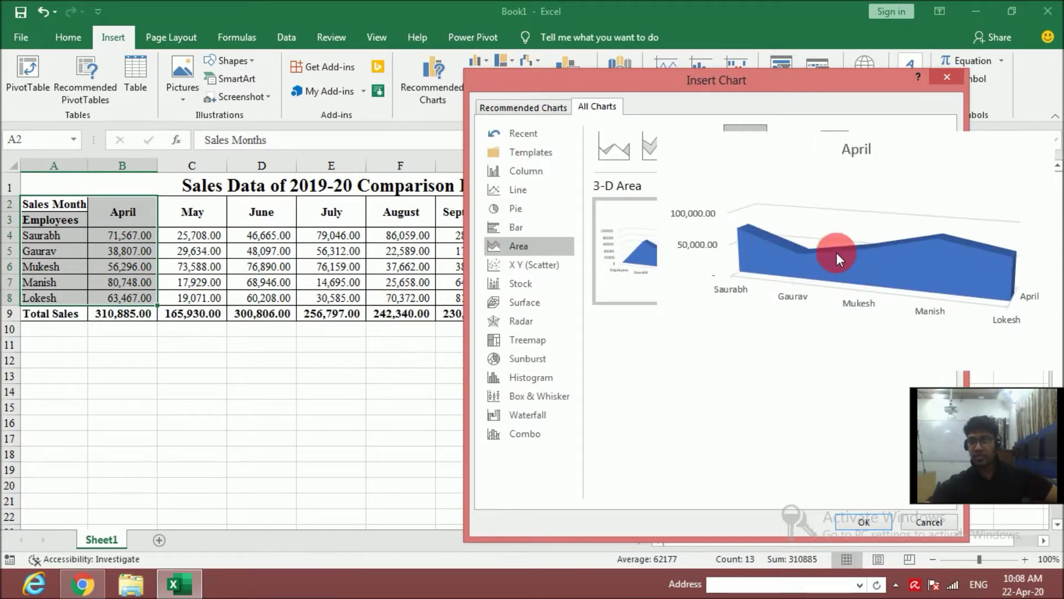
# Preview the scatter chart types for the April data: plain points, smooth lines and straight lines, with and without markers
pyautogui.click(525, 266)
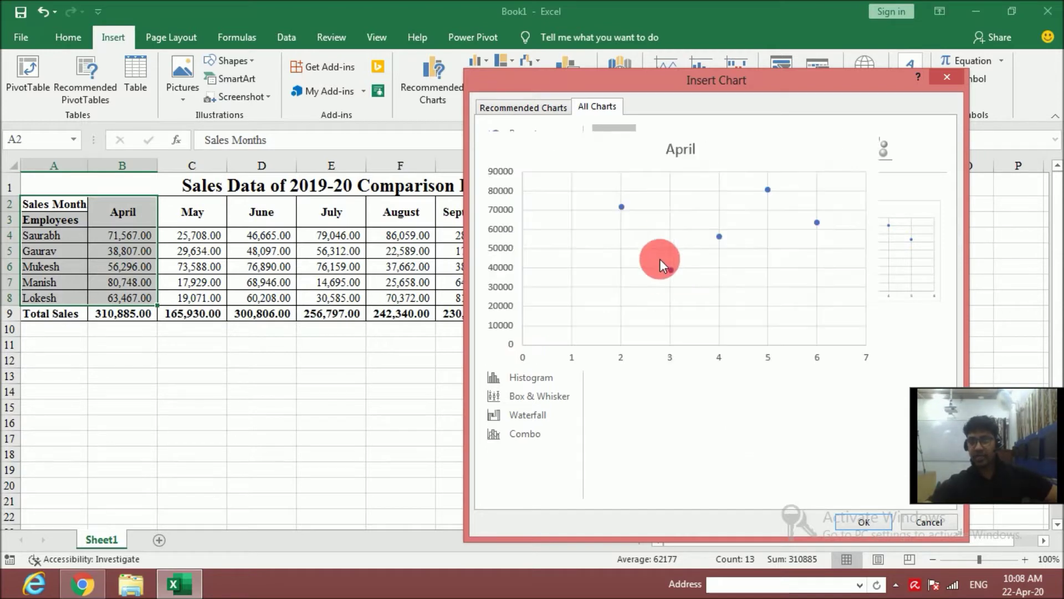
pyautogui.click(806, 403)
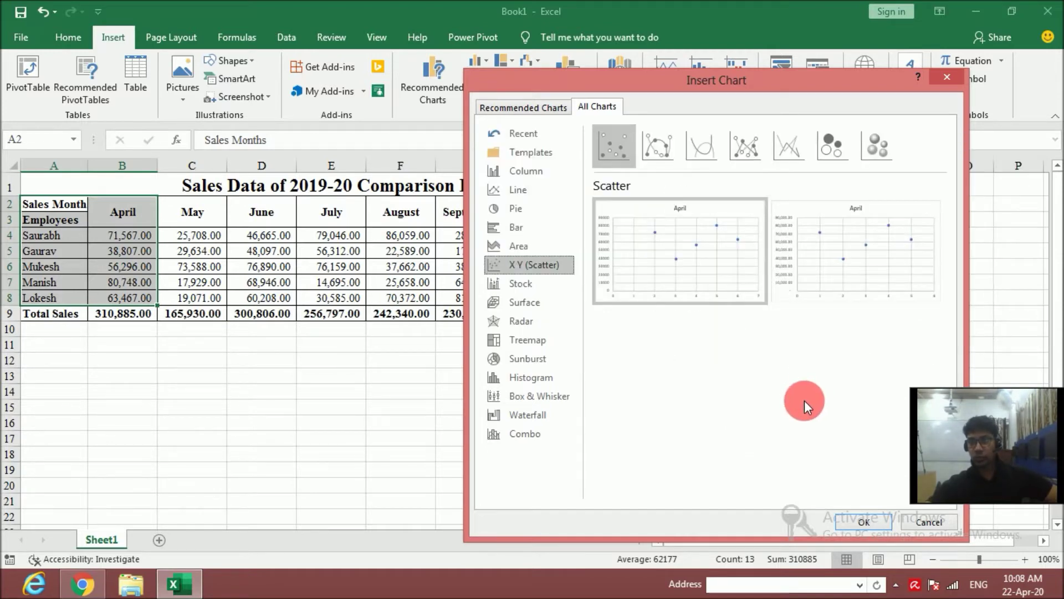
pyautogui.moveTo(680, 260)
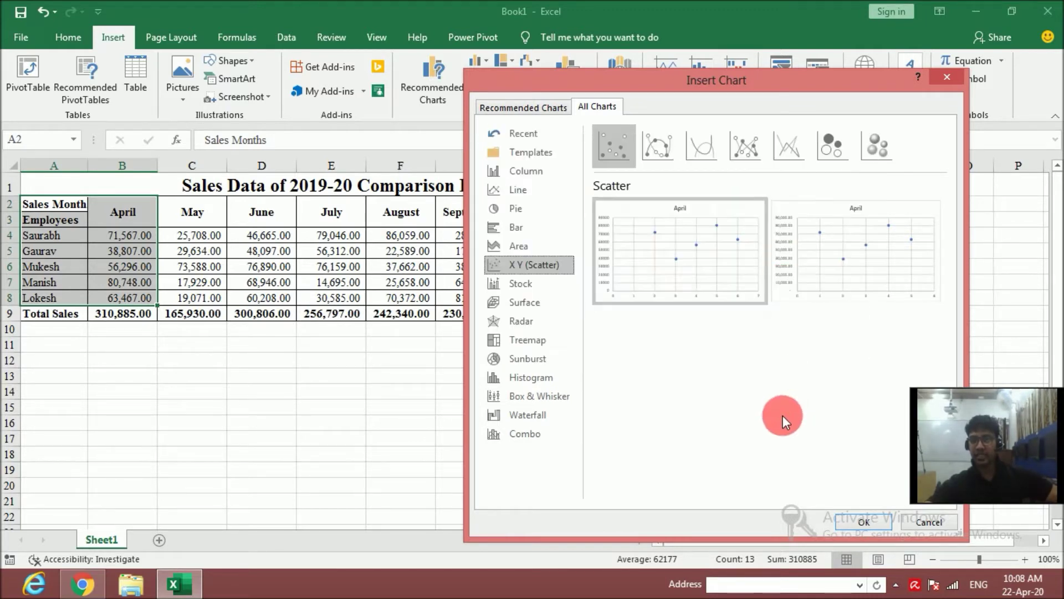
pyautogui.click(657, 150)
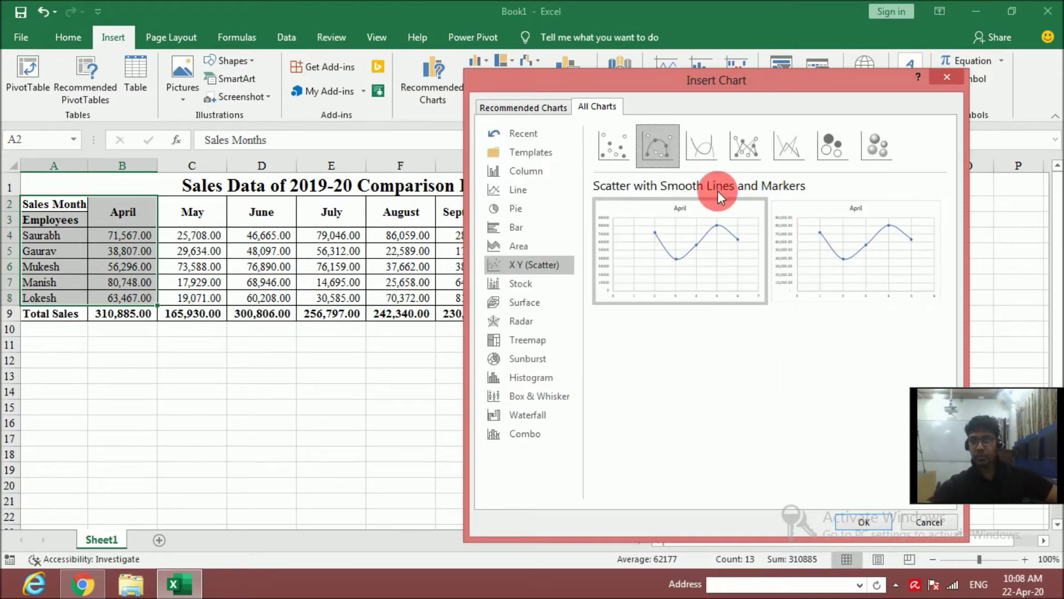
pyautogui.click(701, 145)
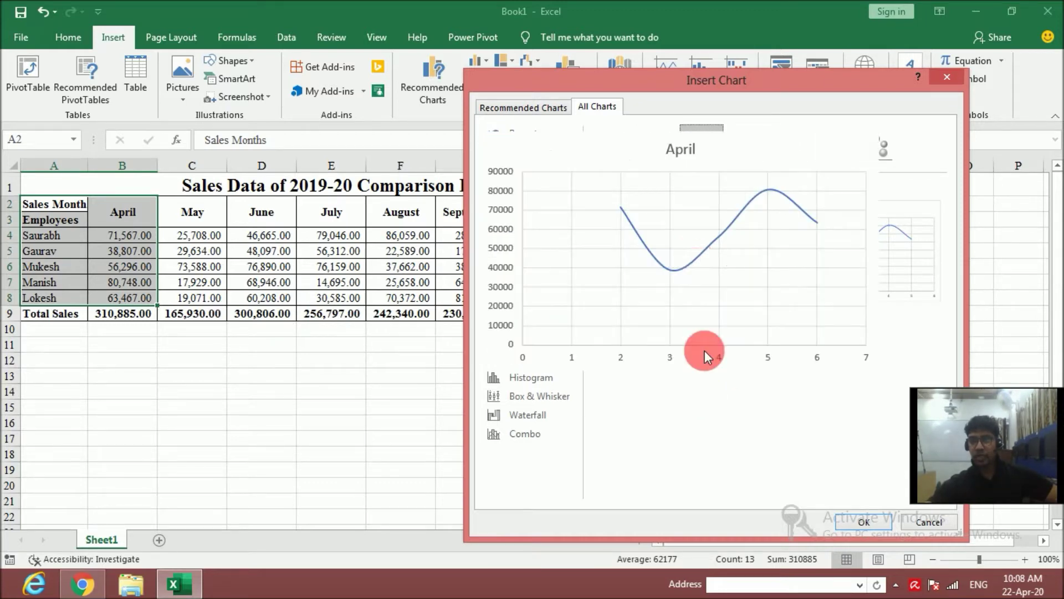
pyautogui.click(742, 149)
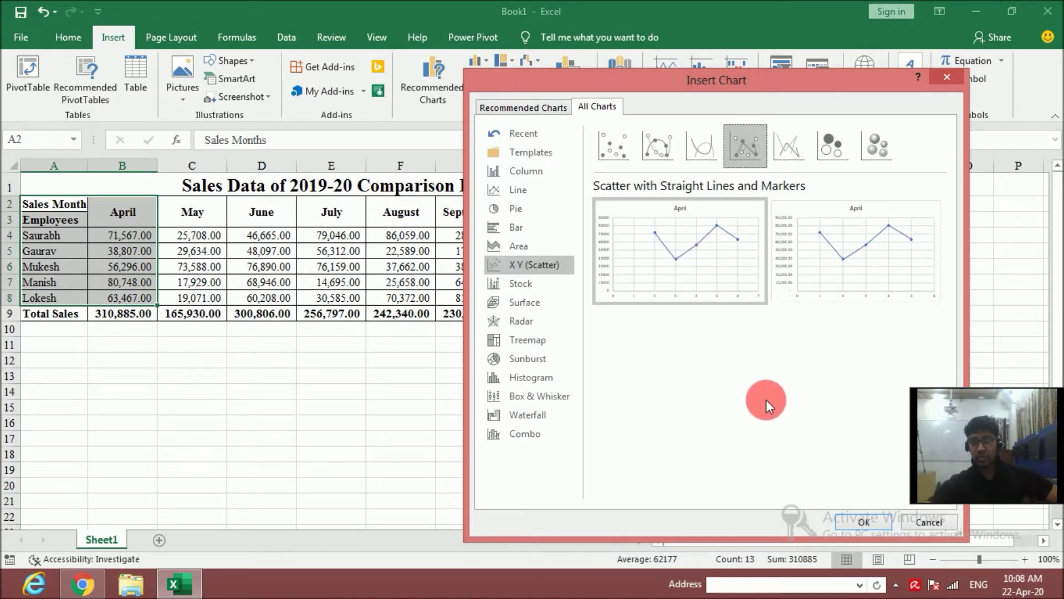
pyautogui.click(792, 149)
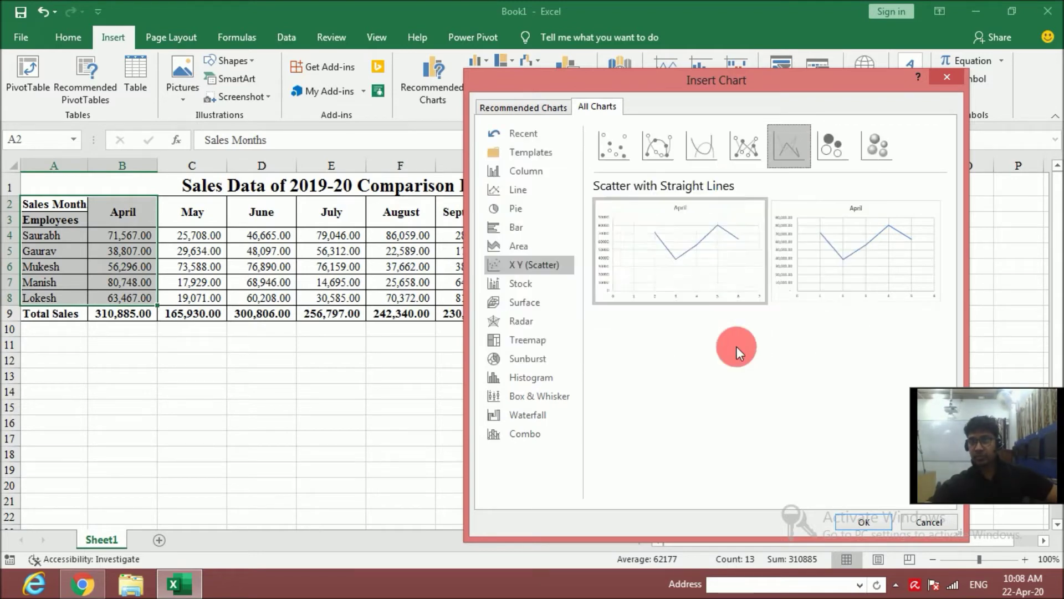
# Preview the Bubble and 3-D Bubble chart types for the April data
pyautogui.click(821, 145)
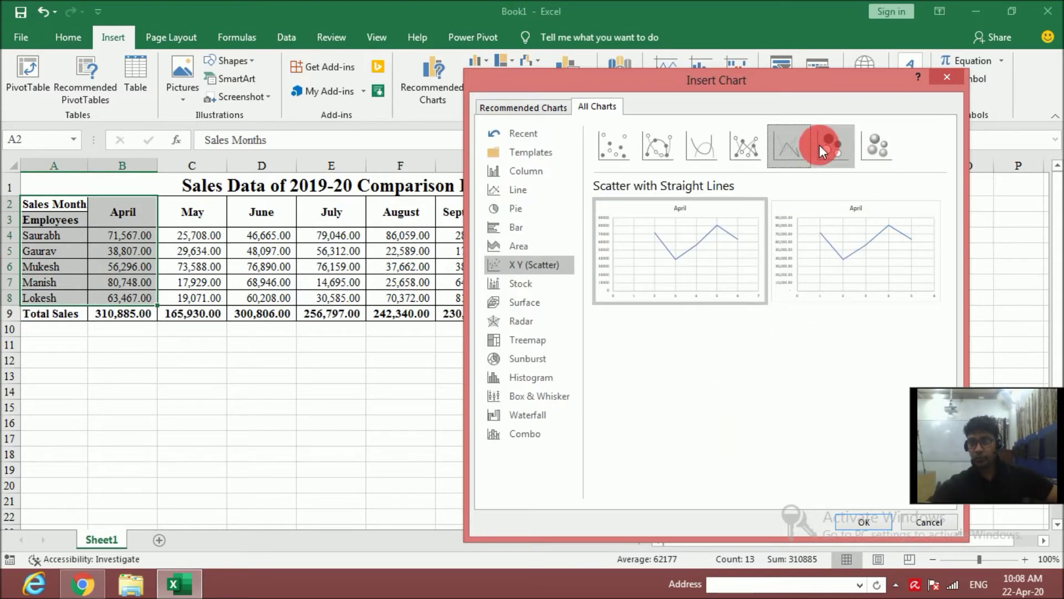
pyautogui.moveTo(687, 242)
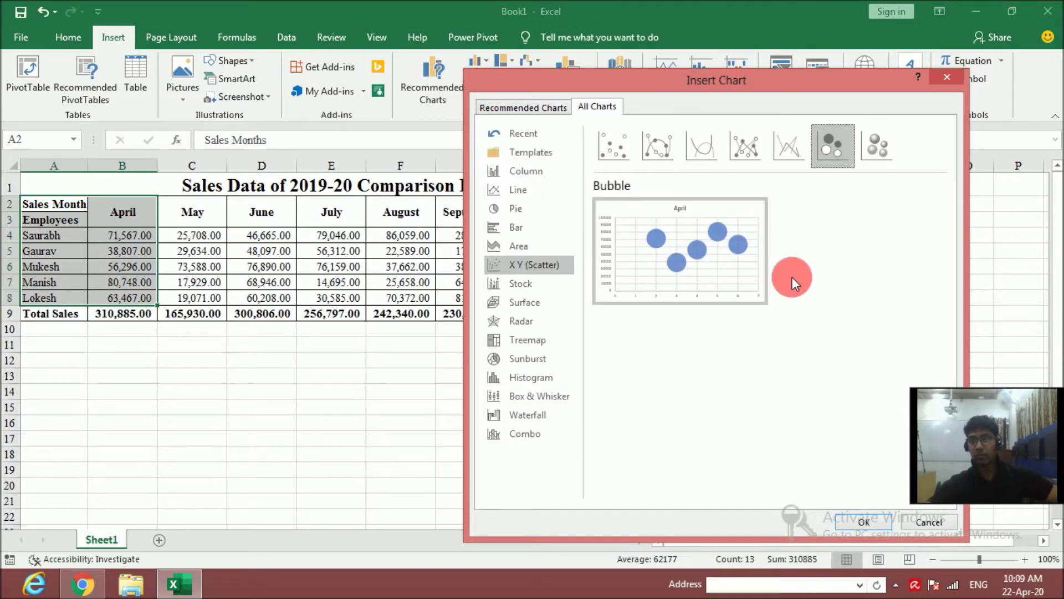
pyautogui.click(876, 154)
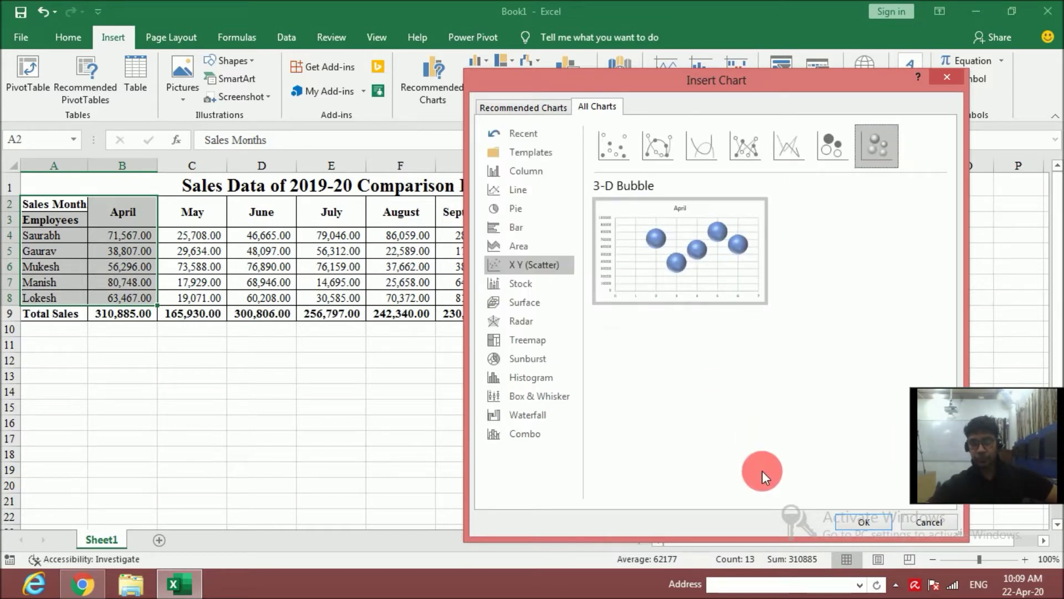
# Browse the four stock chart types, from High-Low-Close to Volume-Open-High-Low-Close, and read their data requirements
pyautogui.click(524, 281)
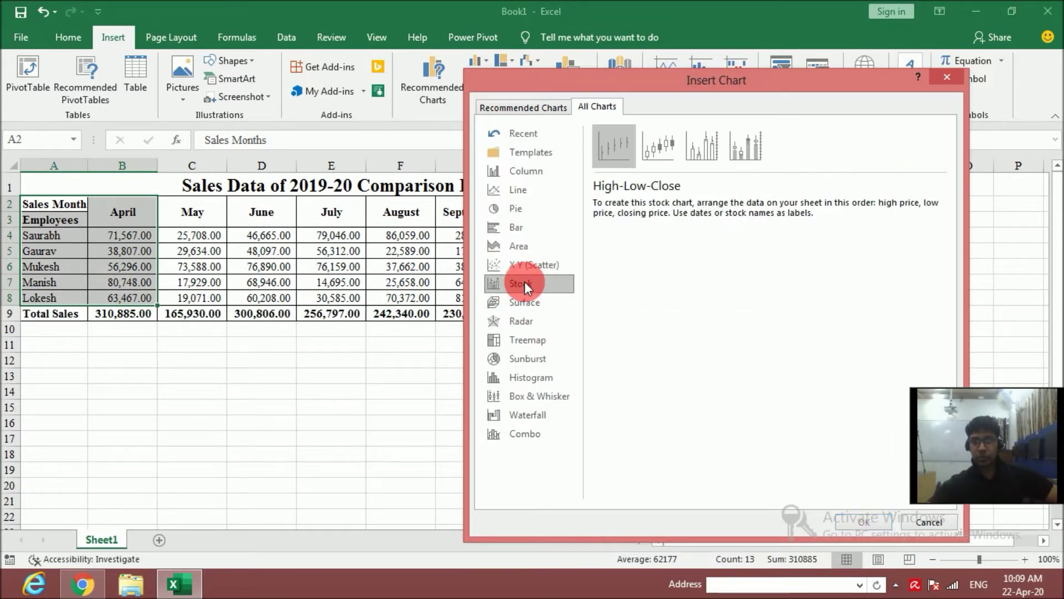
pyautogui.click(672, 145)
pyautogui.click(702, 149)
pyautogui.click(746, 150)
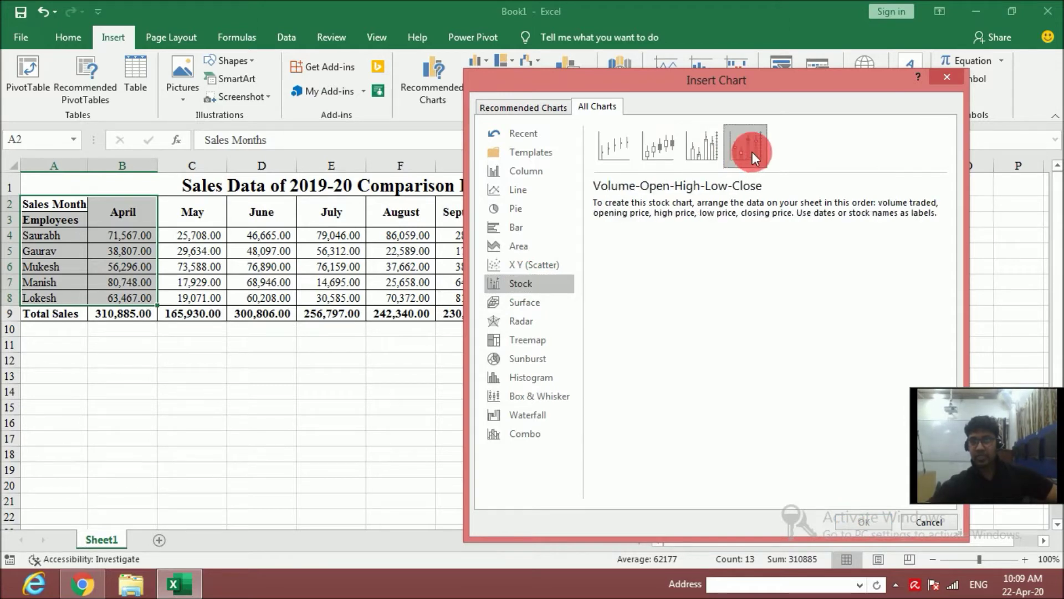
pyautogui.click(623, 144)
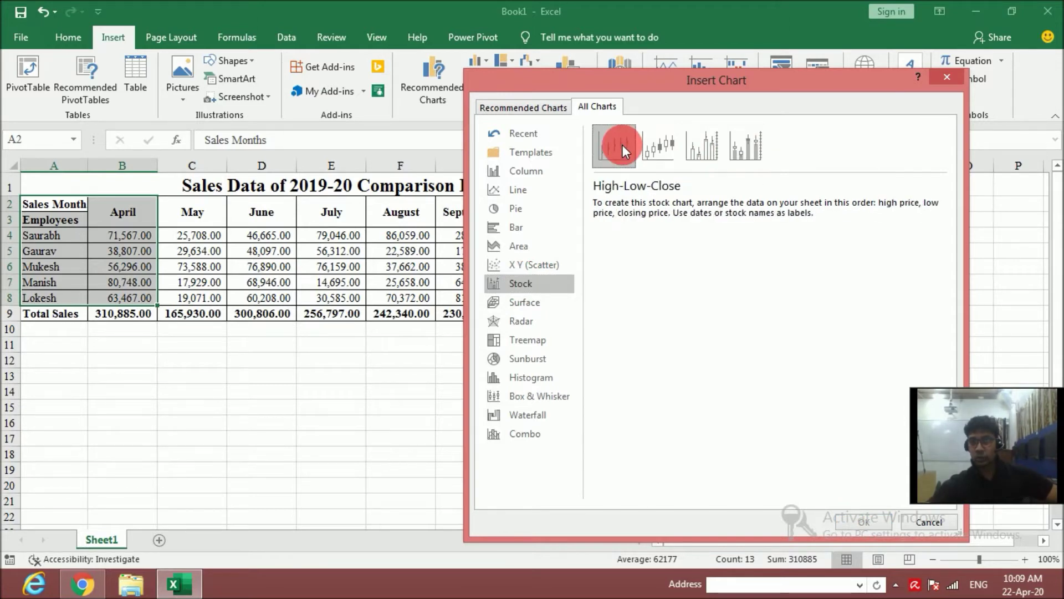
# Check the Surface chart type and preview both Radar charts for the April data
pyautogui.click(548, 305)
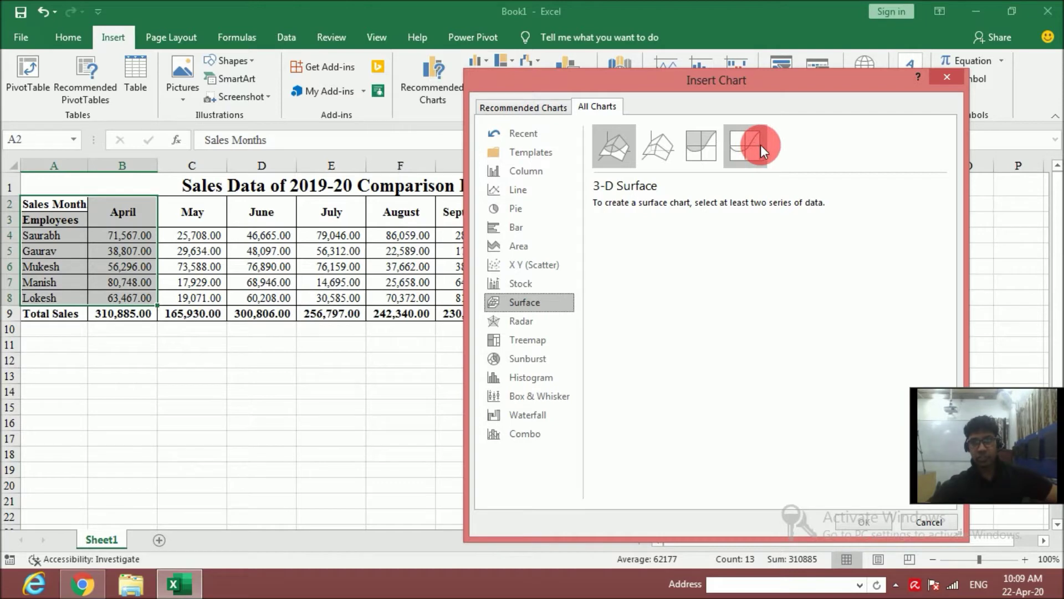
pyautogui.click(535, 320)
pyautogui.moveTo(700, 251)
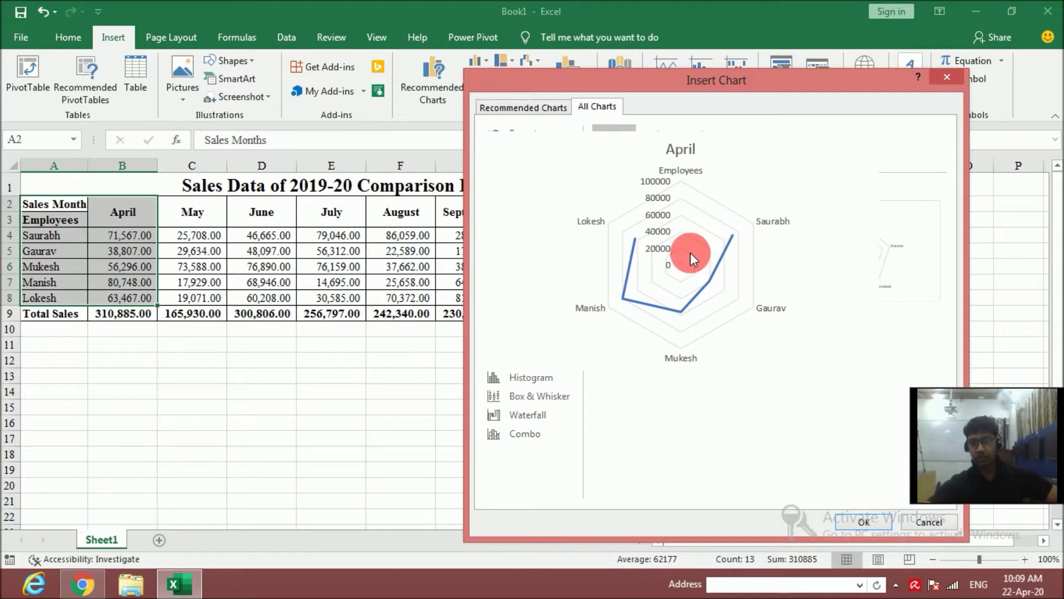
pyautogui.moveTo(855, 265)
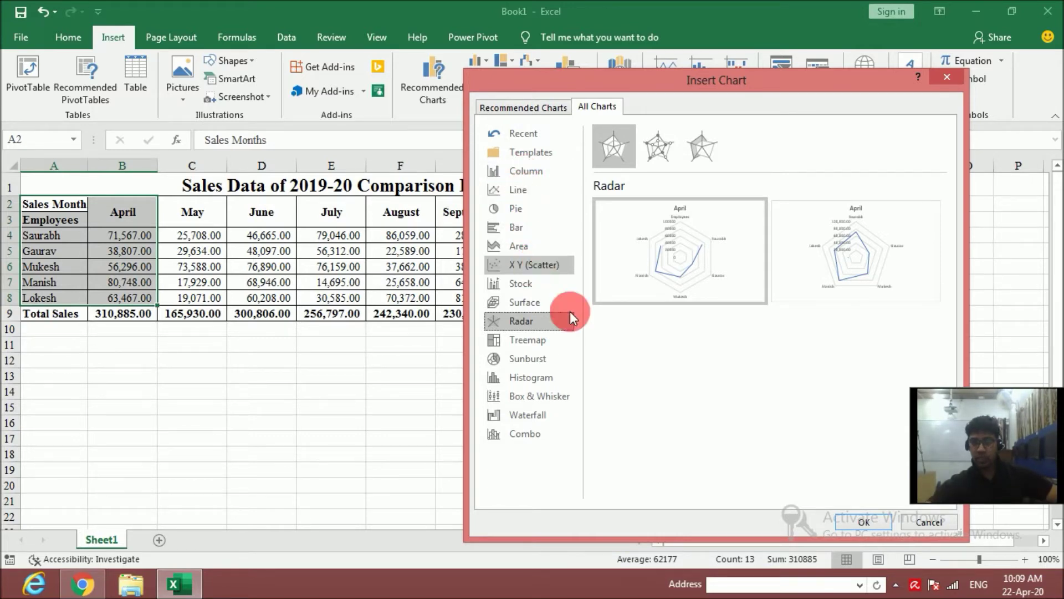
# Preview the Histogram chart for the April data
pyautogui.click(543, 379)
pyautogui.click(672, 254)
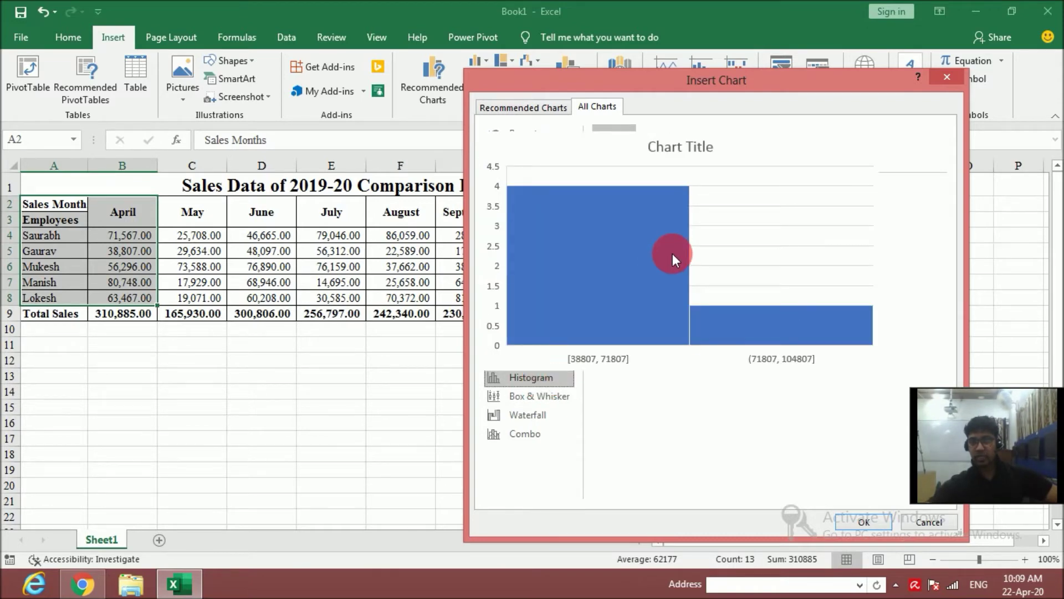
pyautogui.moveTo(678, 268)
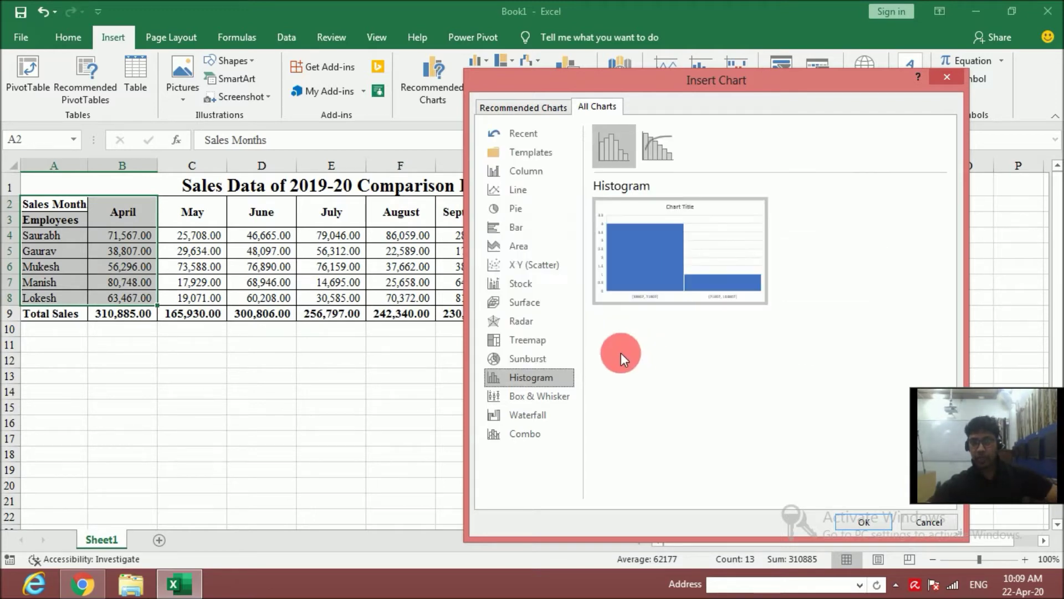
pyautogui.moveTo(629, 247)
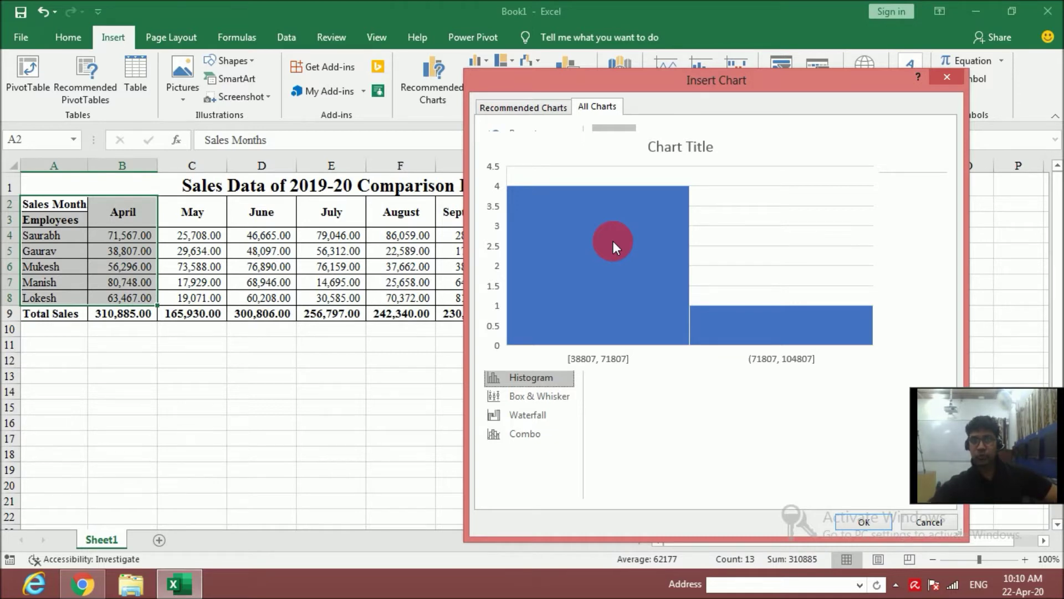
# Preview the Box and Whisker and Waterfall charts for the April data
pyautogui.click(538, 400)
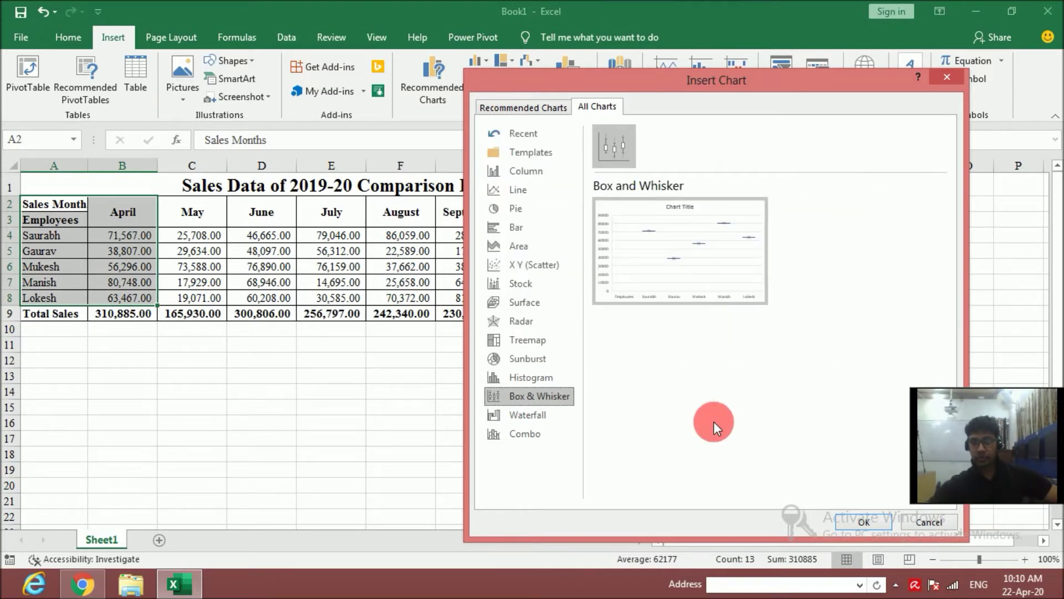
pyautogui.click(540, 415)
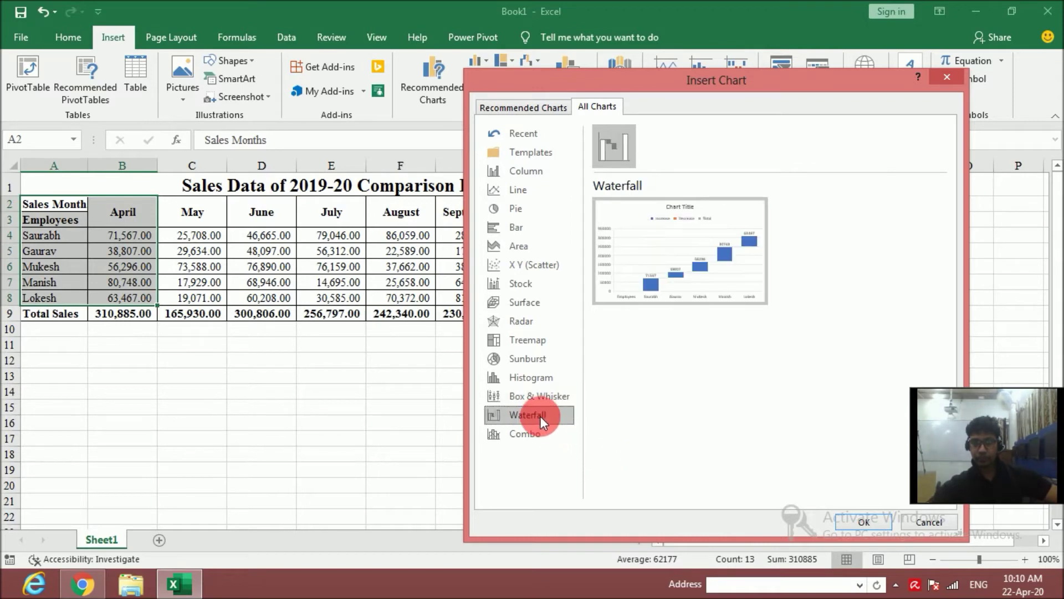
pyautogui.moveTo(697, 245)
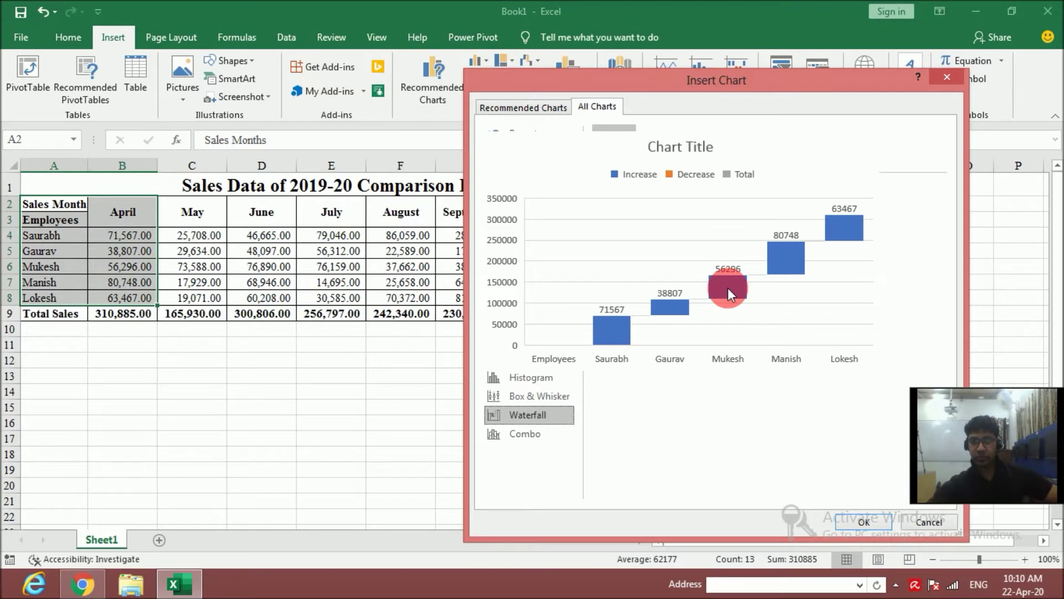
# Browse the combo chart types, including Clustered Column - Line on Secondary Axis, Stacked Area - Clustered Column and Custom Combination
pyautogui.click(514, 437)
pyautogui.click(658, 156)
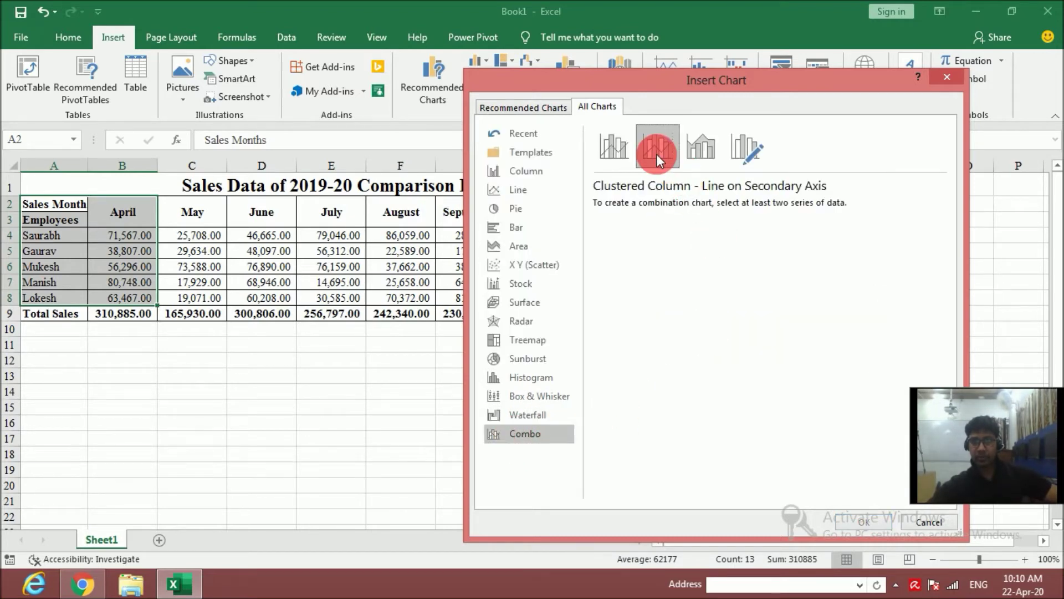
pyautogui.click(704, 153)
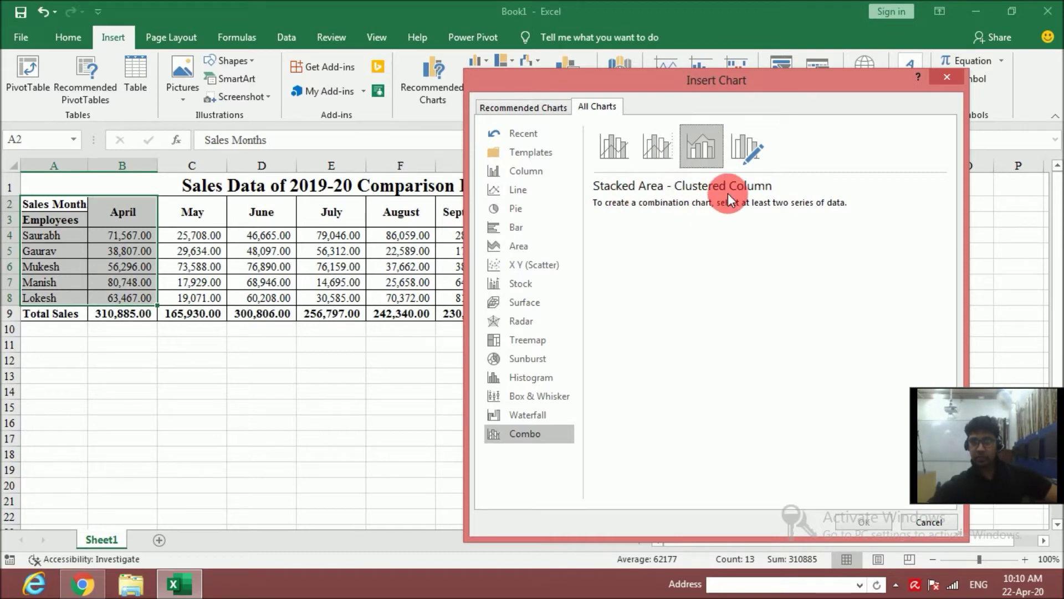
pyautogui.click(753, 146)
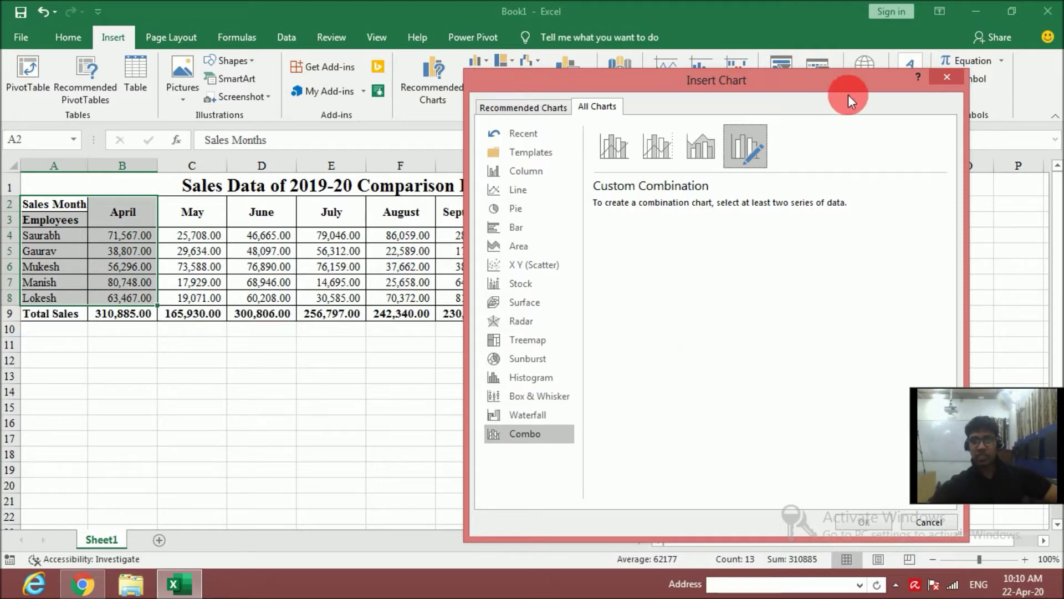
# Insert a 3-D Pie chart of the April sales, move it over the table's lower rows and widen it to about column K
pyautogui.click(531, 214)
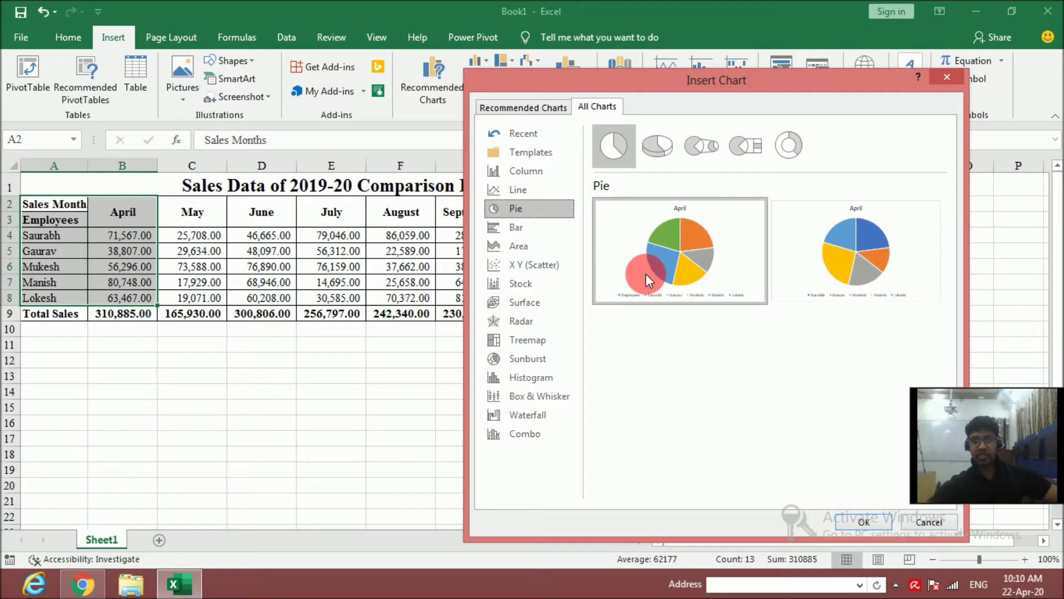
pyautogui.click(659, 150)
pyautogui.click(848, 522)
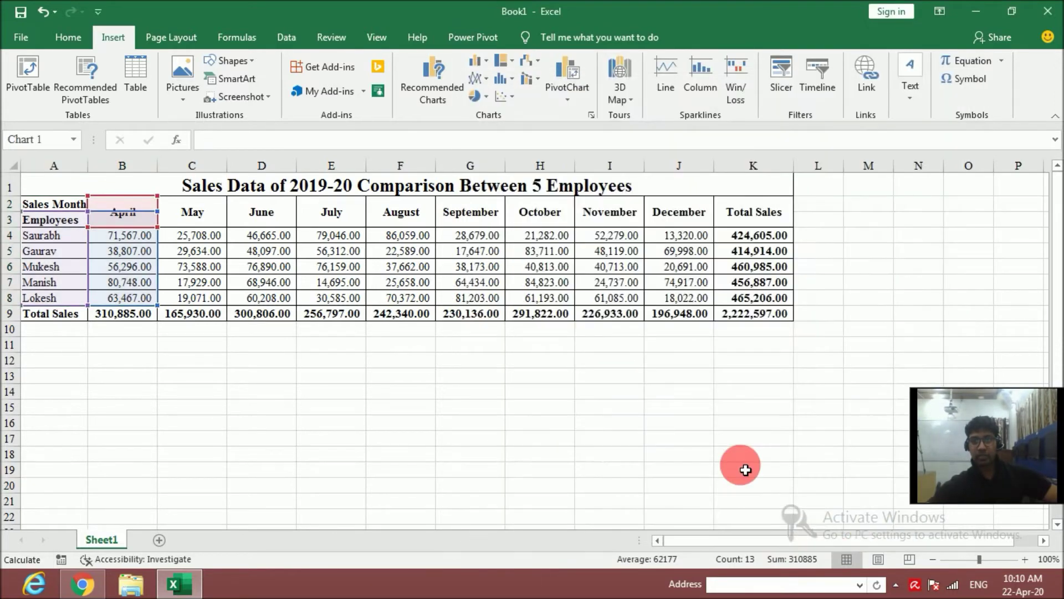
pyautogui.moveTo(601, 267); pyautogui.dragTo(441, 313)
pyautogui.moveTo(563, 510); pyautogui.dragTo(756, 517)
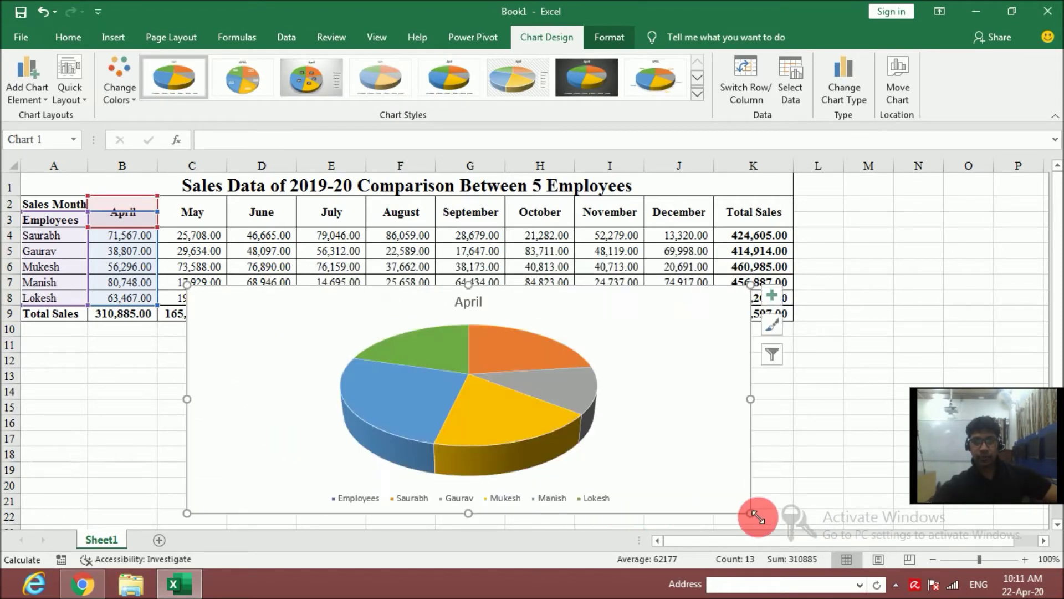
# Try the dark chart style on the April pie chart, then apply the grey gradient style with percentage labels and a side legend
pyautogui.click(593, 78)
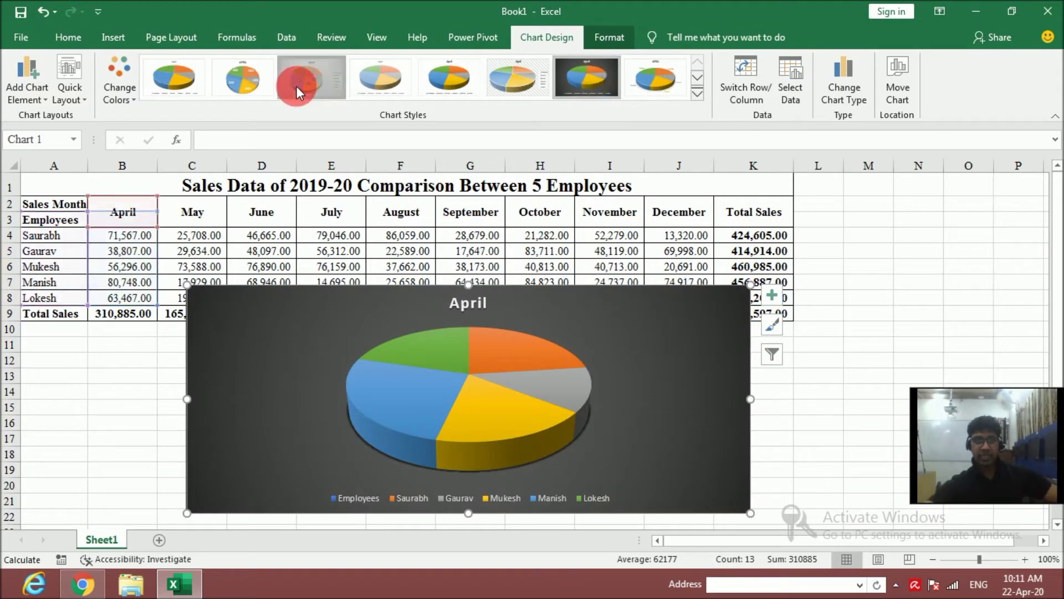
pyautogui.click(320, 75)
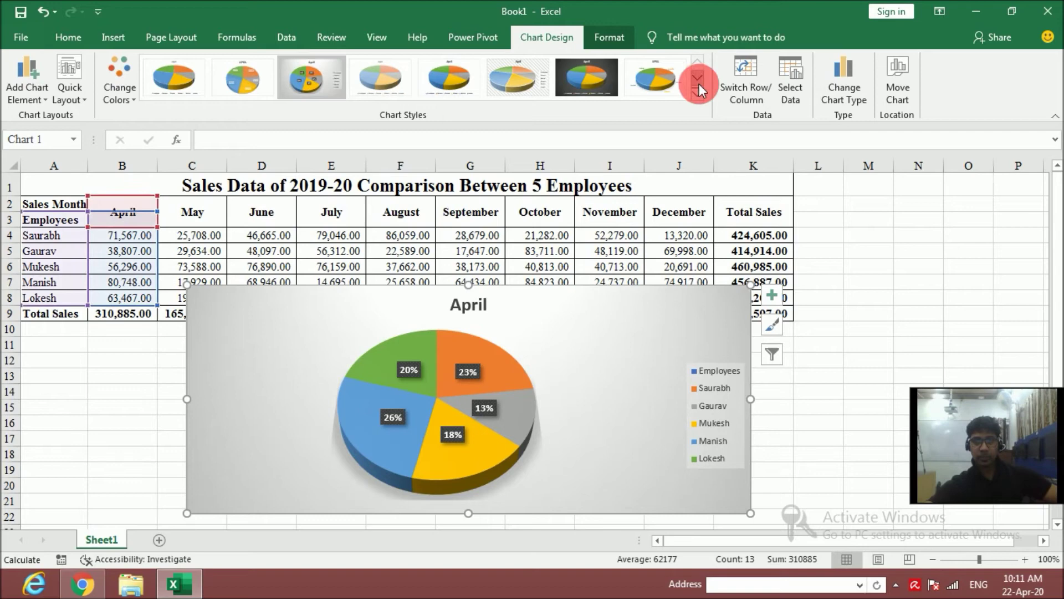
pyautogui.click(698, 80)
pyautogui.click(695, 65)
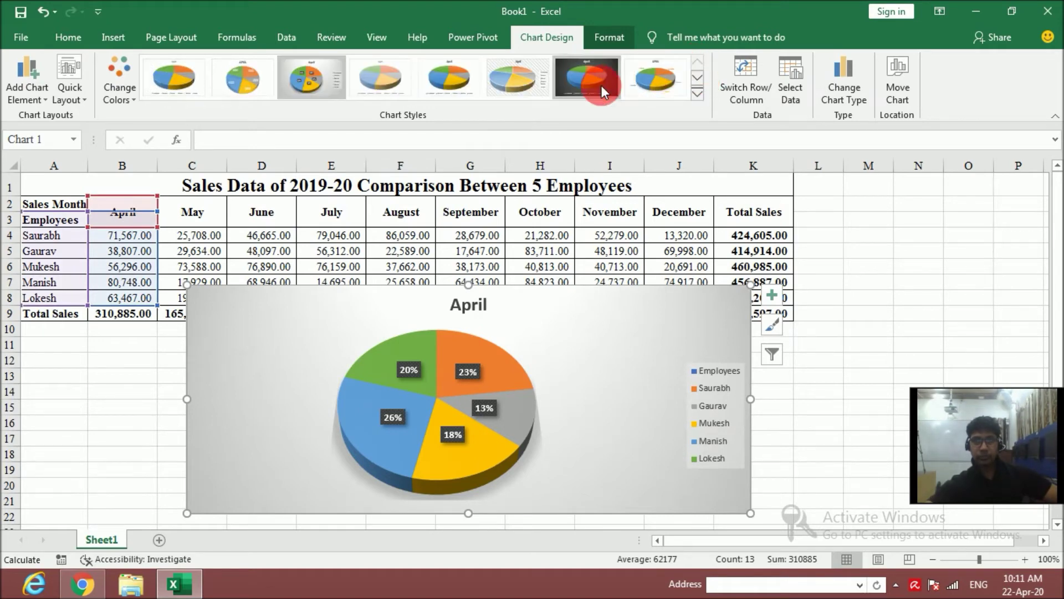
# Apply the light hatched chart style with percentage labels to the April pie chart and select its legend
pyautogui.click(535, 79)
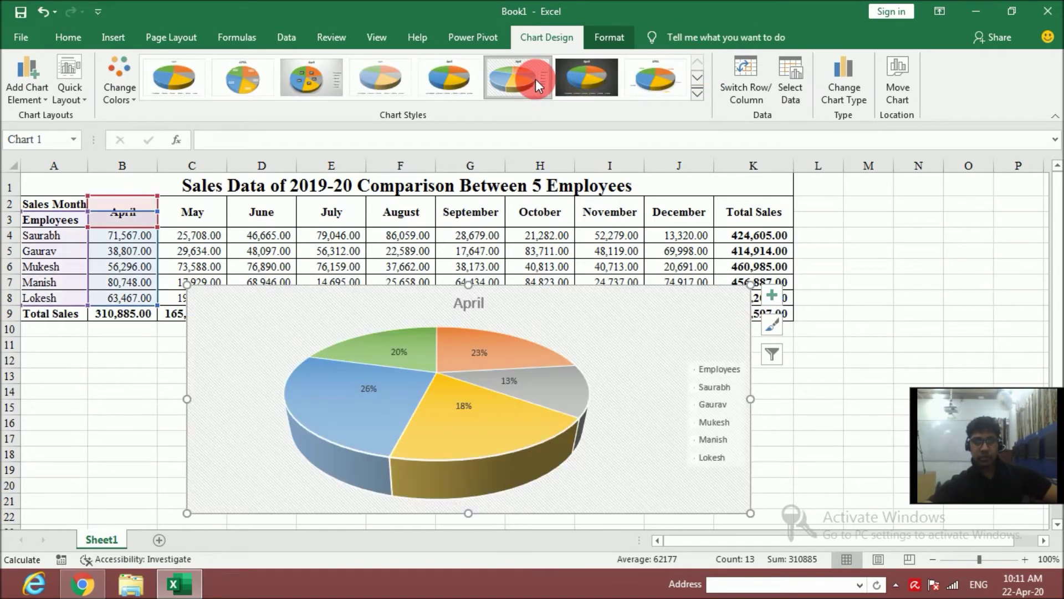
pyautogui.click(810, 430)
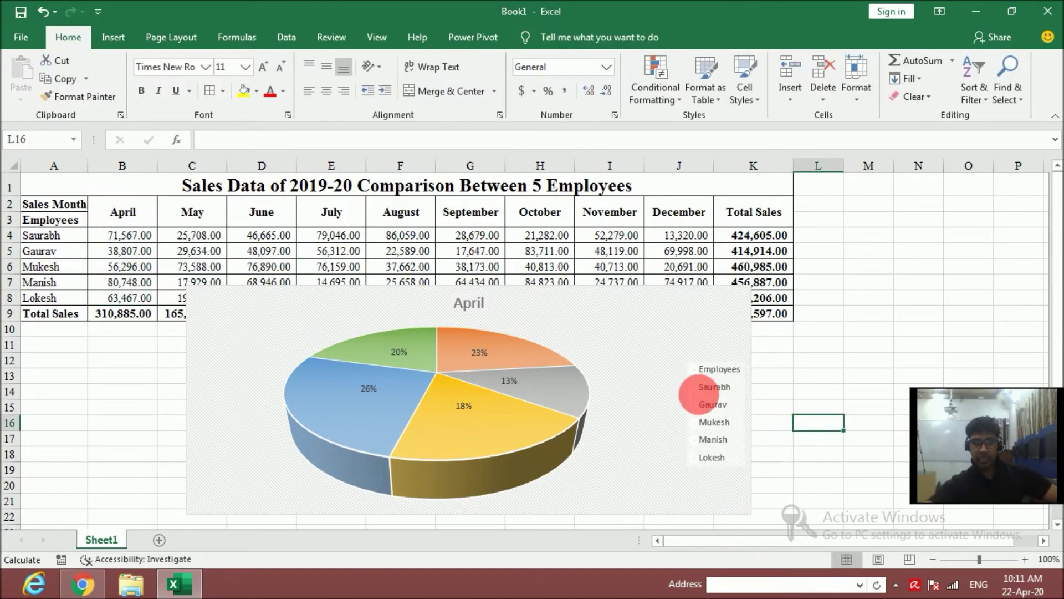
pyautogui.click(699, 407)
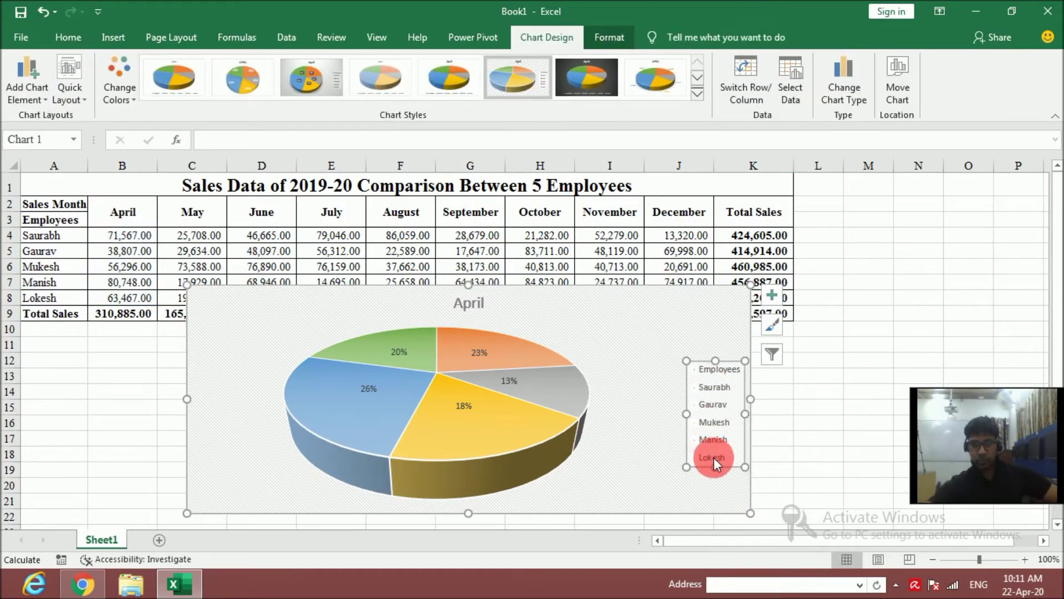
# Narrow the April pie chart and move it directly below the table, starting at column A
pyautogui.moveTo(457, 428)
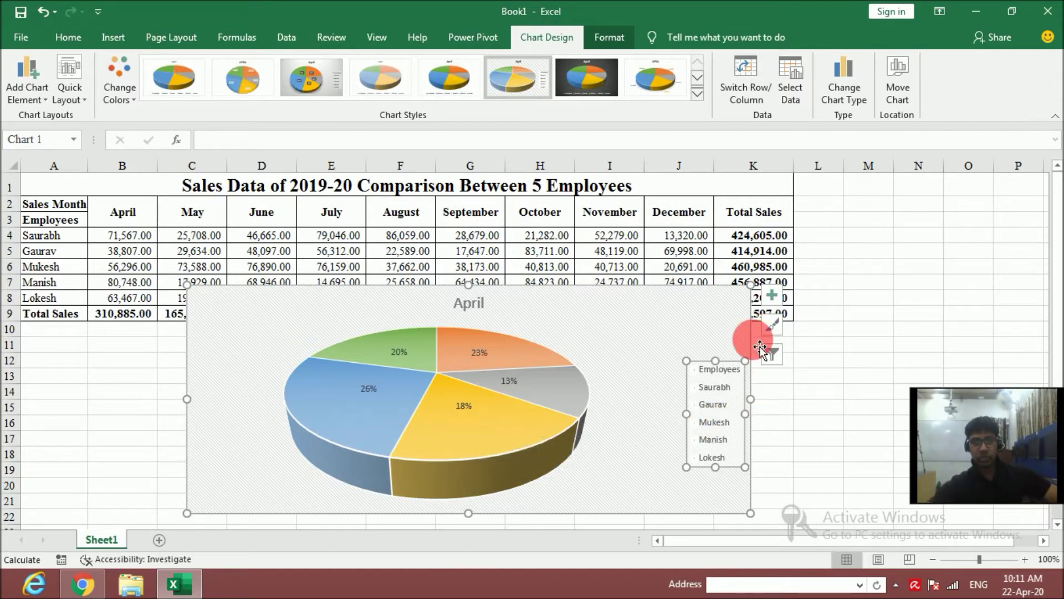
pyautogui.moveTo(187, 399); pyautogui.dragTo(465, 410)
pyautogui.moveTo(624, 296); pyautogui.dragTo(210, 322)
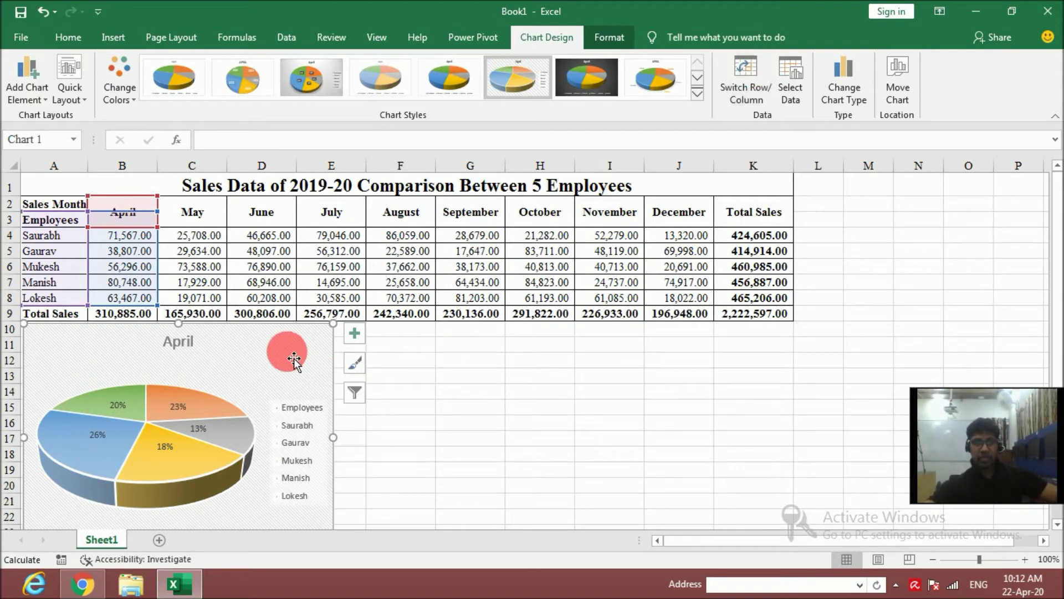
# Extend the pie chart's data range to Sheet1 cells A2:J8 so it covers April to December
pyautogui.click(793, 87)
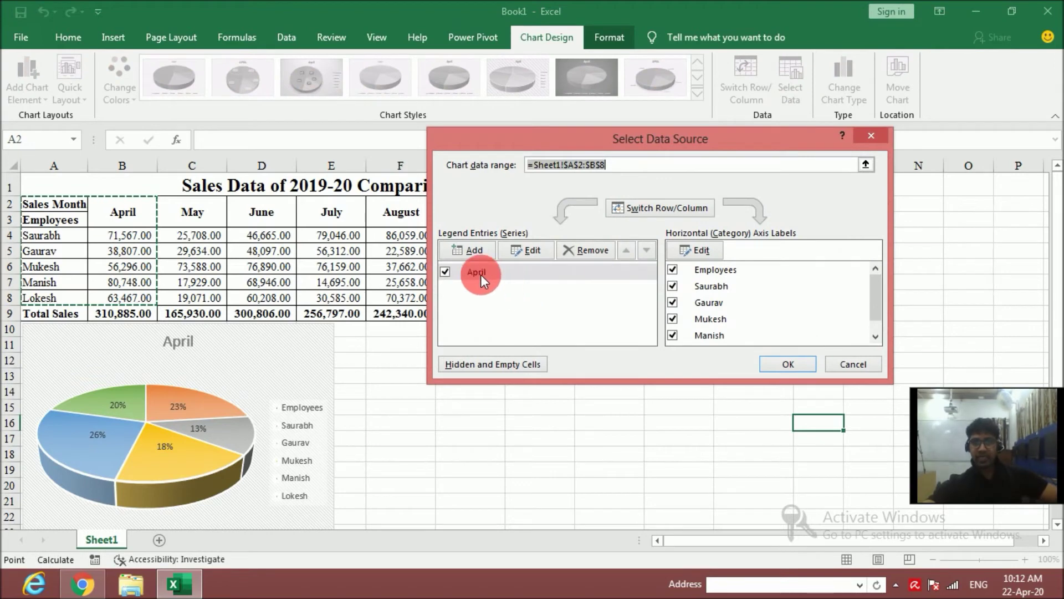
pyautogui.moveTo(60, 209); pyautogui.dragTo(674, 302)
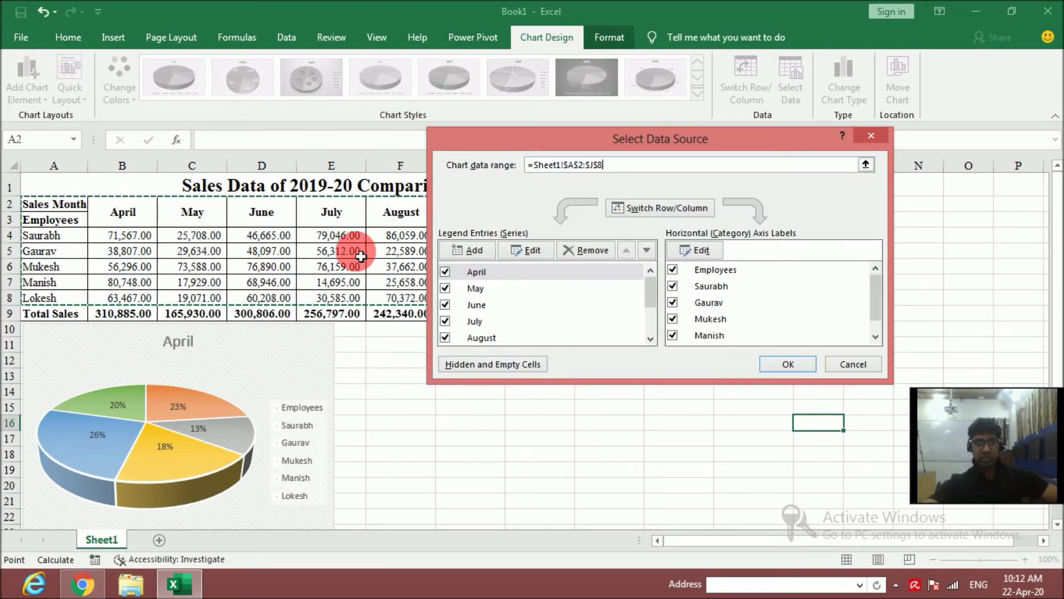
pyautogui.click(796, 363)
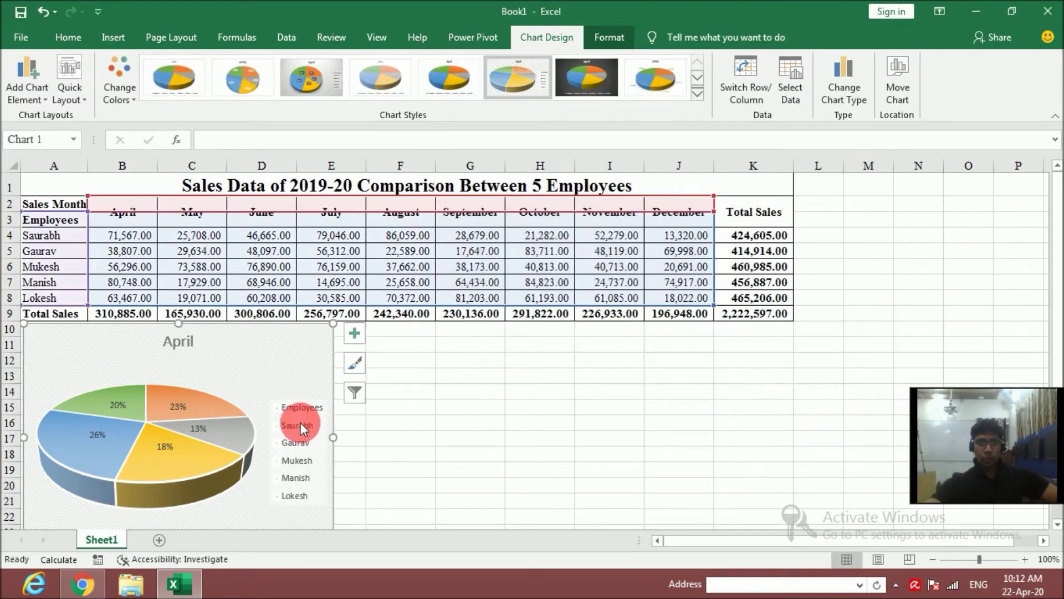
pyautogui.moveTo(184, 358); pyautogui.dragTo(223, 357)
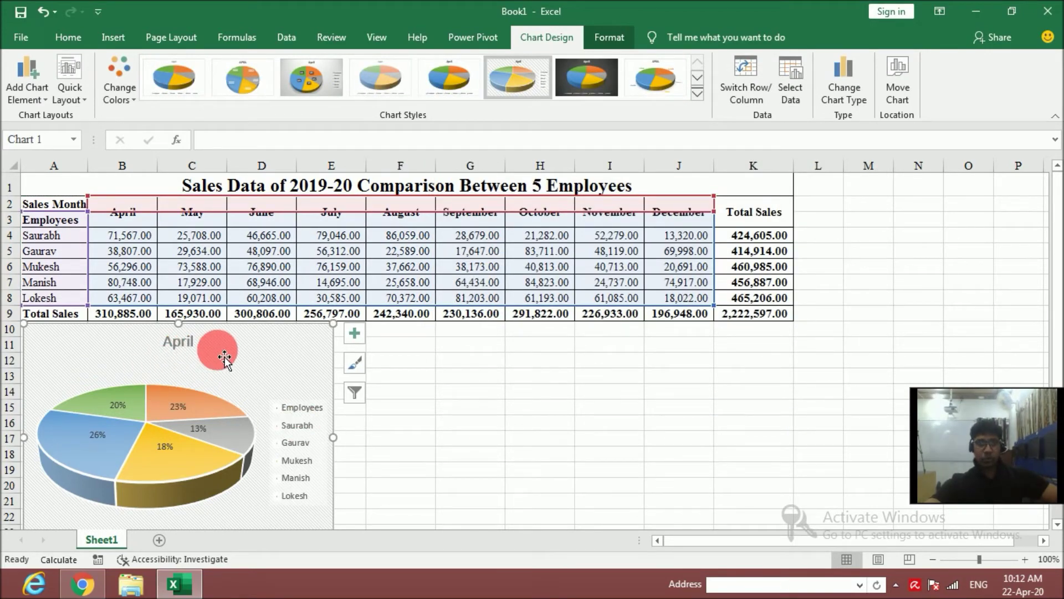
# Exclude the April series from the chart's data source and move the chart to about columns C to G below the table
pyautogui.click(790, 83)
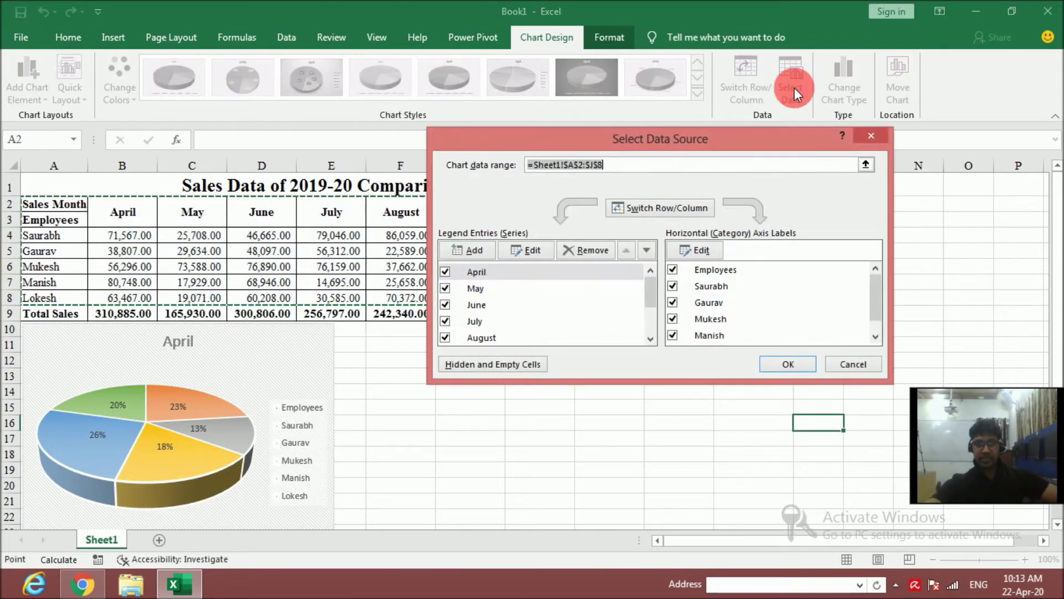
pyautogui.click(447, 275)
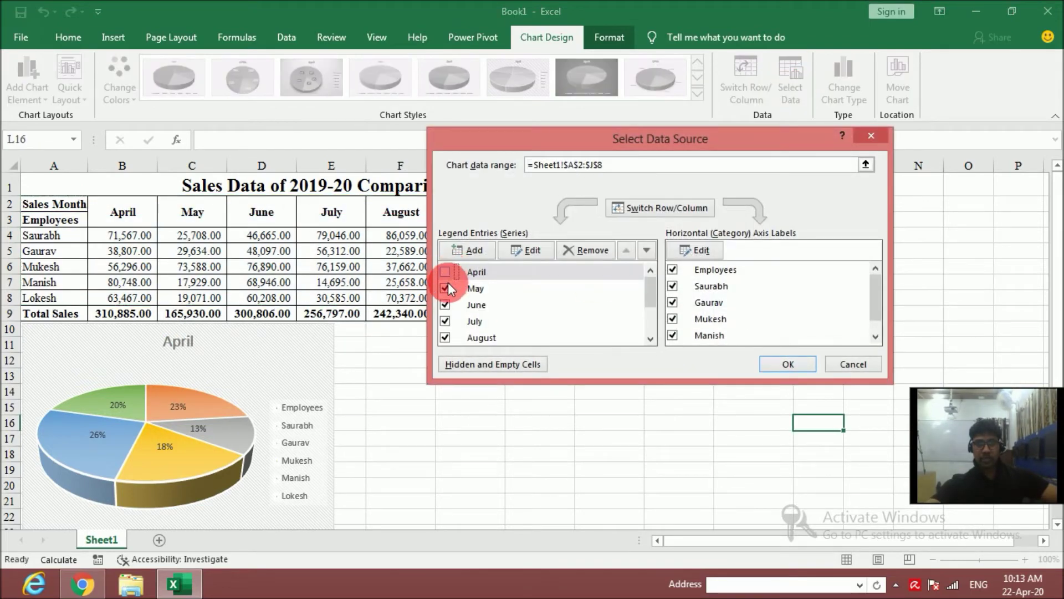
pyautogui.click(787, 363)
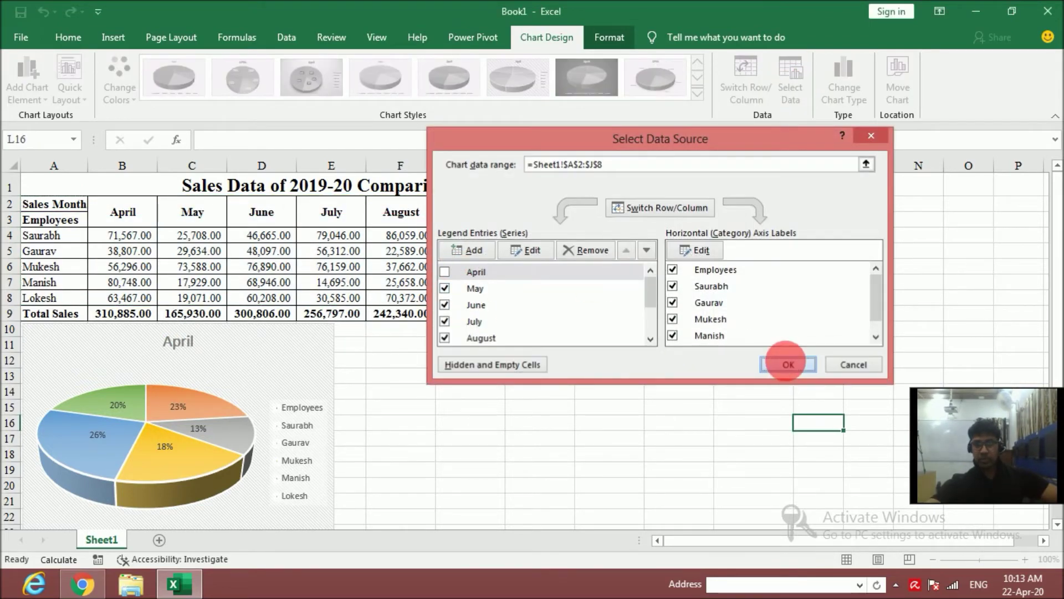
pyautogui.moveTo(255, 343); pyautogui.dragTo(388, 347)
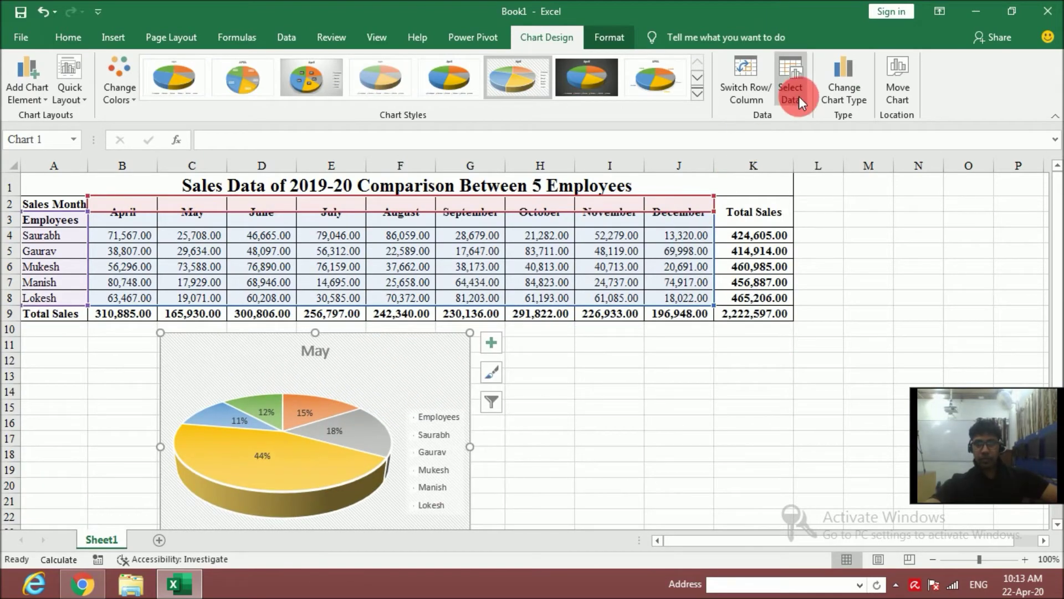
# Exclude the May series and the June series from the chart's data source, one after the other
pyautogui.click(800, 95)
pyautogui.click(445, 288)
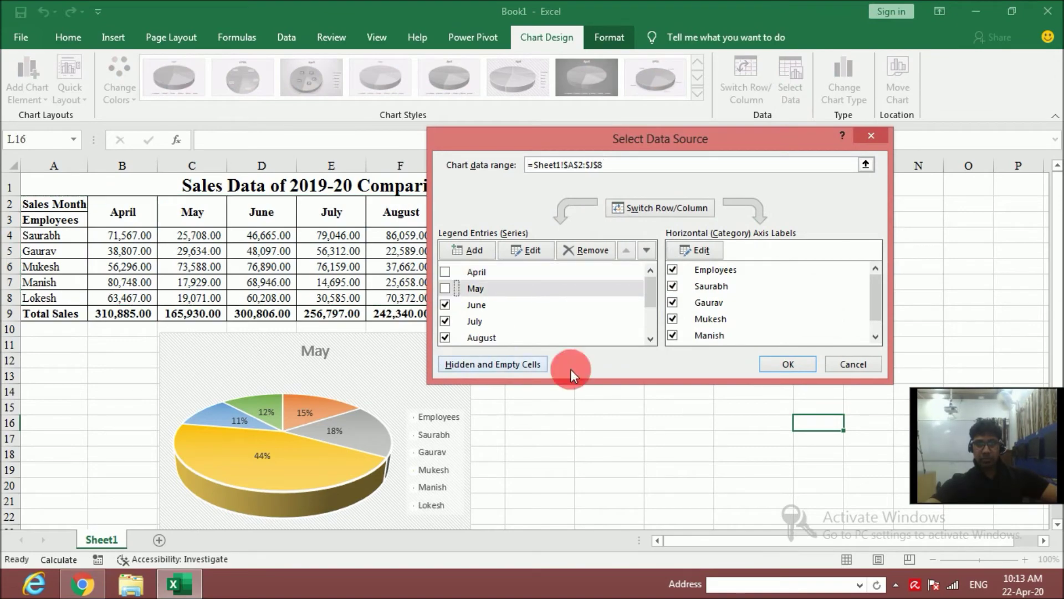
pyautogui.click(793, 364)
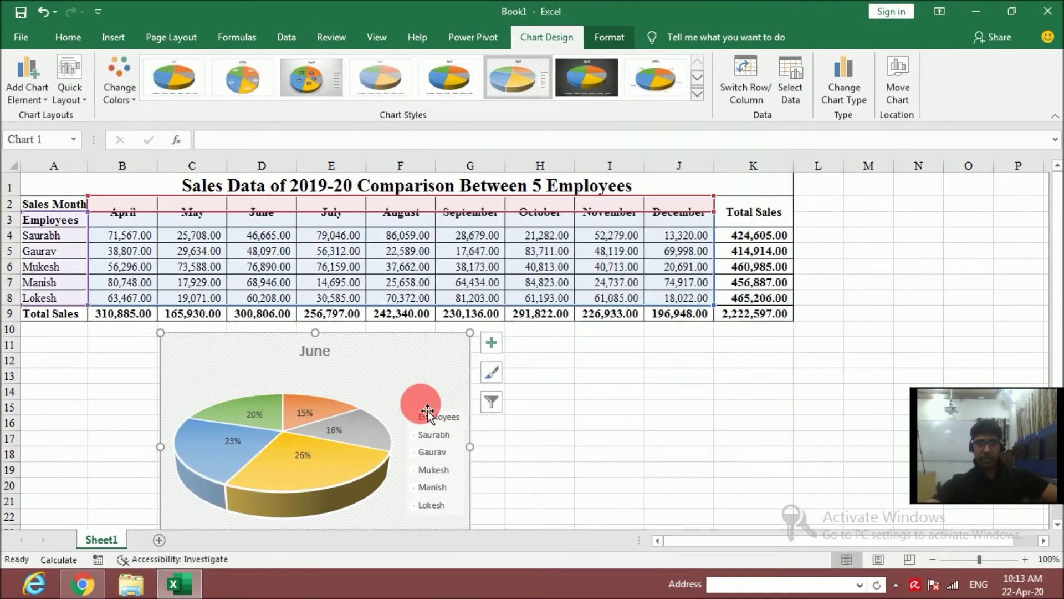
pyautogui.click(785, 88)
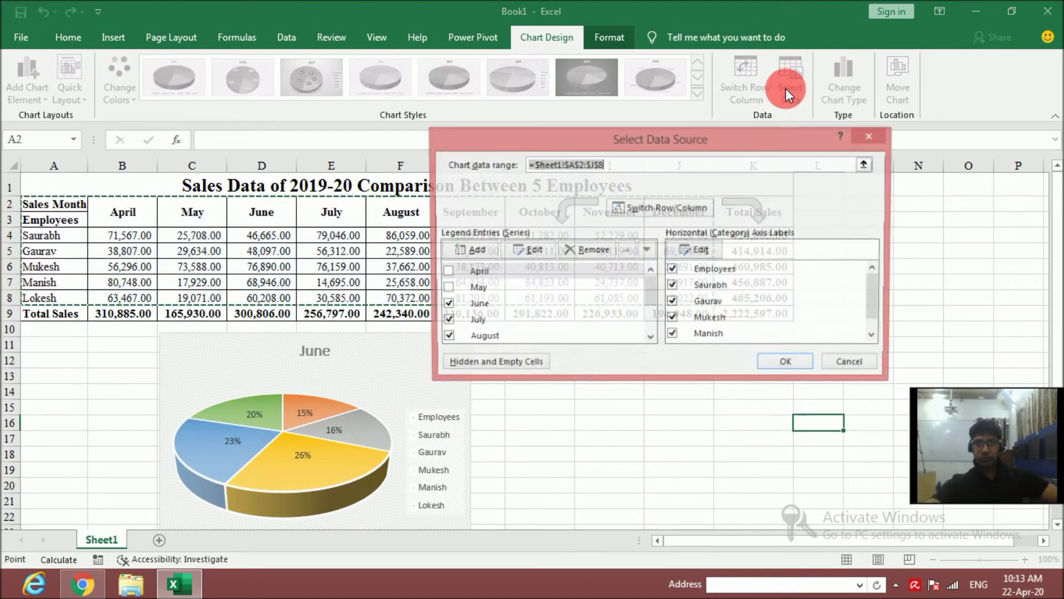
pyautogui.click(445, 304)
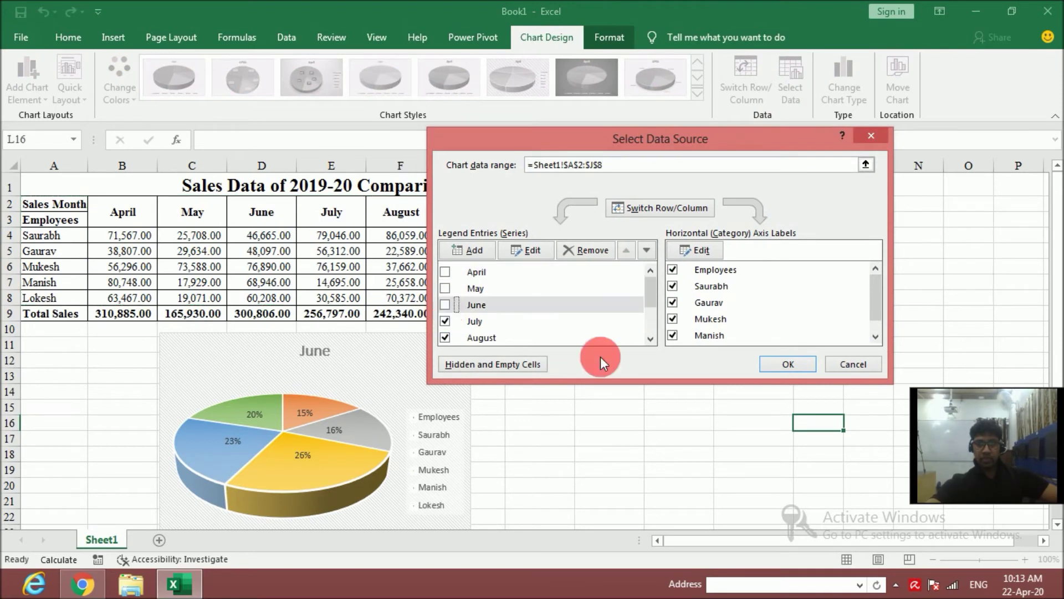
pyautogui.click(768, 365)
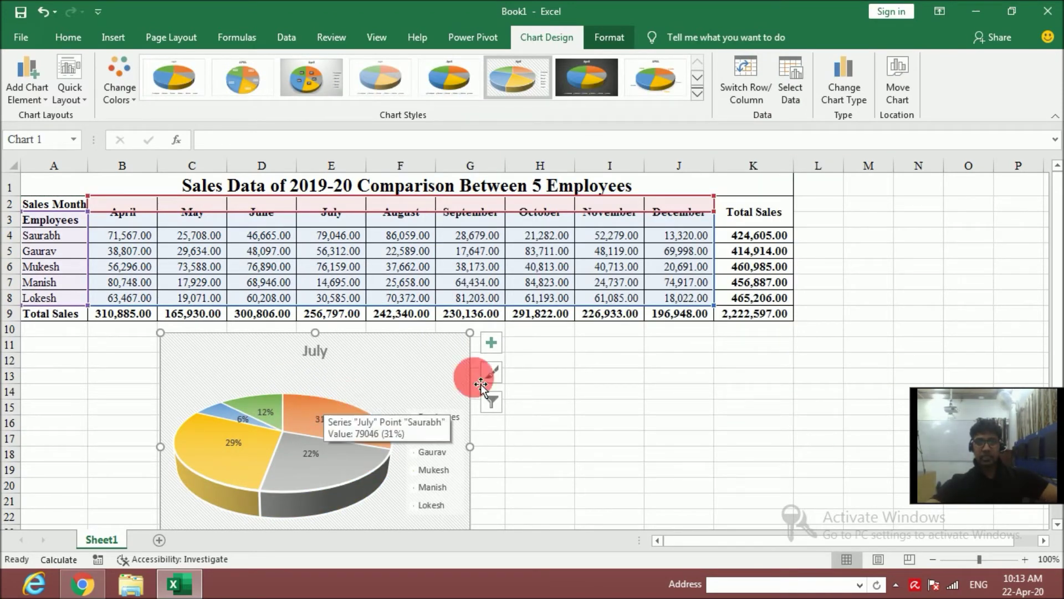
# Include the April, May and June series in the chart's data source again
pyautogui.click(793, 94)
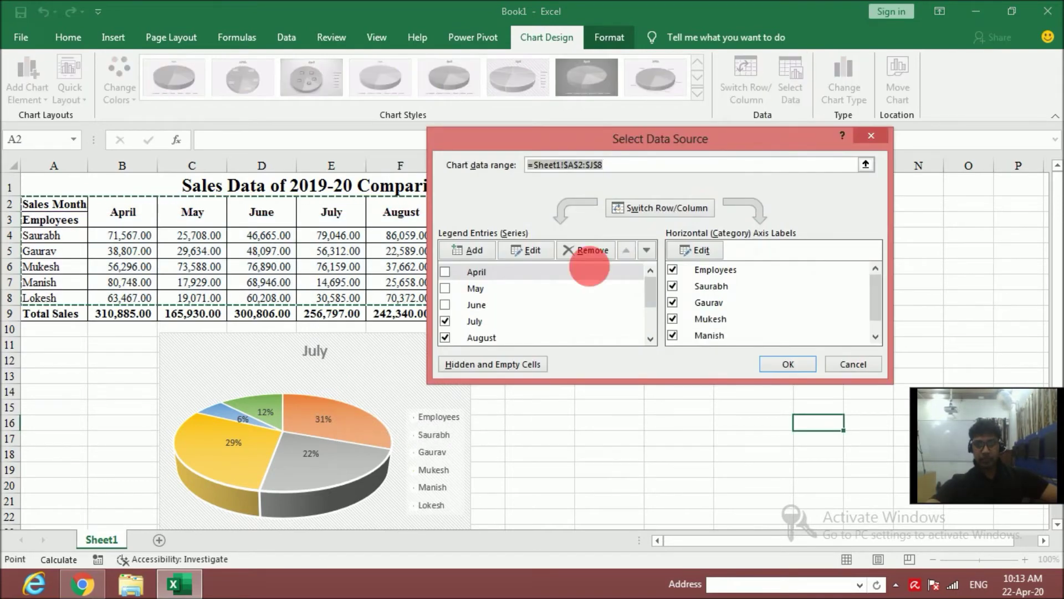
pyautogui.click(445, 272)
pyautogui.click(445, 288)
pyautogui.click(445, 304)
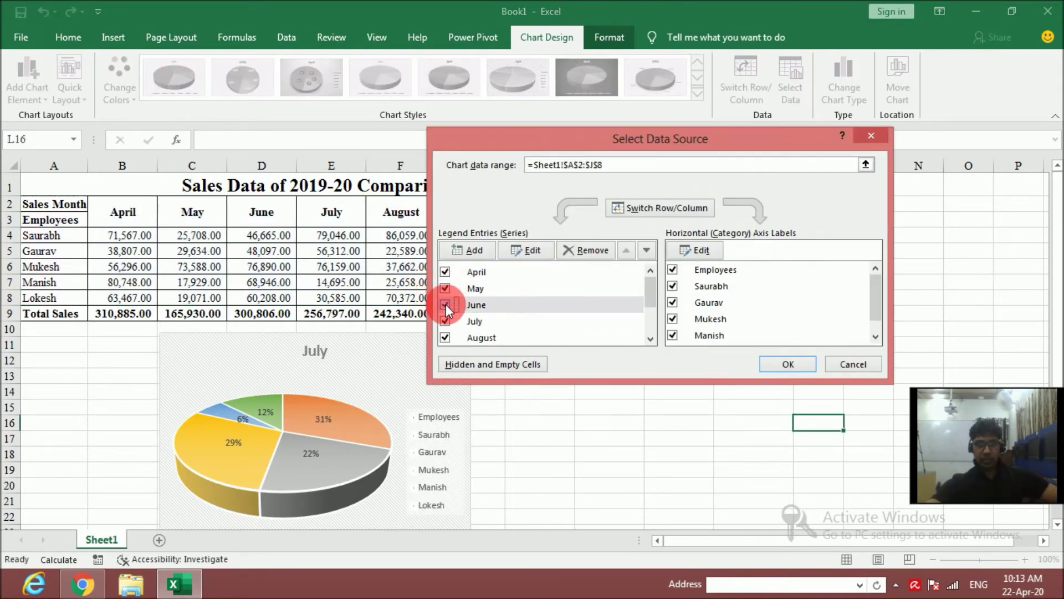
pyautogui.click(776, 372)
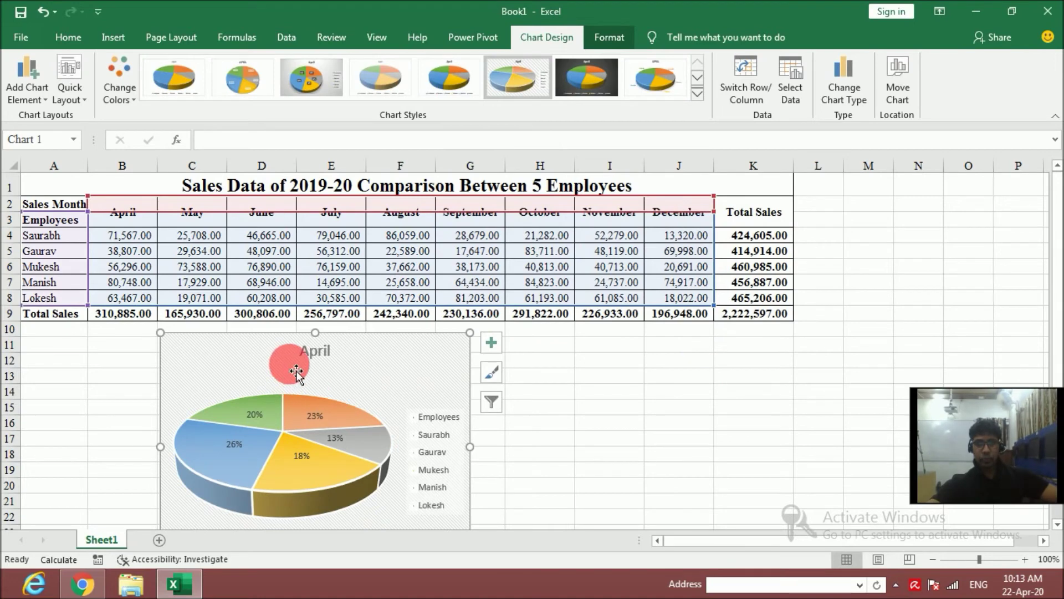
# Switch between April and May in the chart filter and apply the May series to the pie chart
pyautogui.click(492, 400)
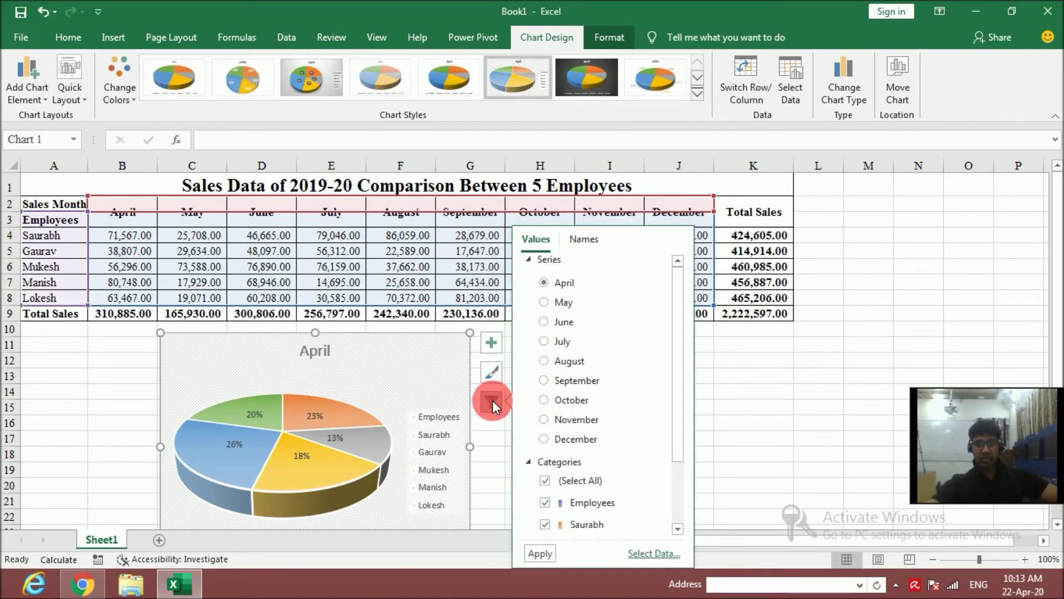
pyautogui.click(544, 303)
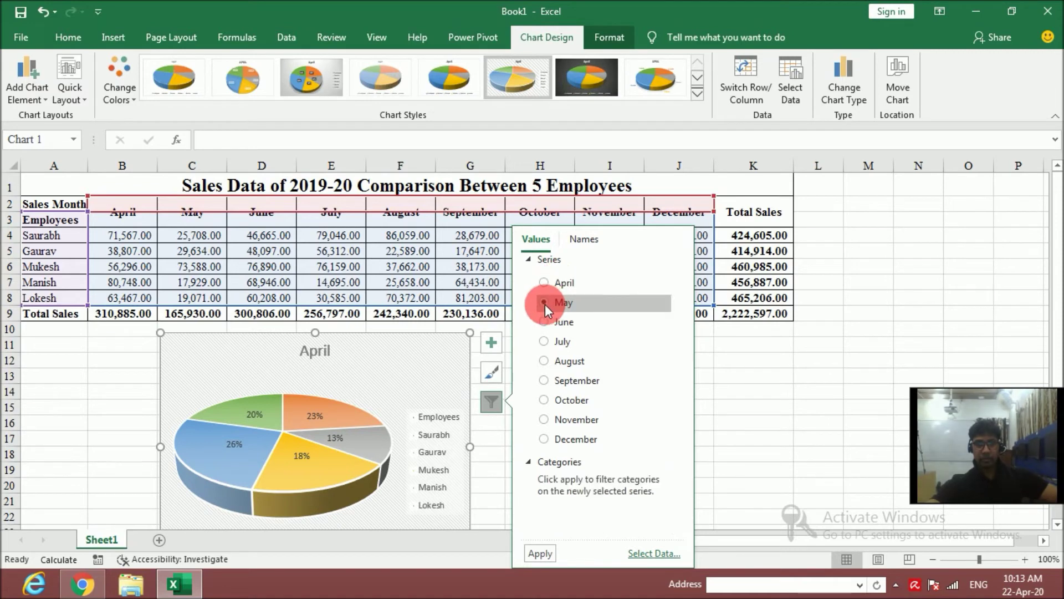
pyautogui.click(544, 282)
pyautogui.click(546, 303)
pyautogui.click(544, 284)
pyautogui.click(544, 305)
pyautogui.click(544, 284)
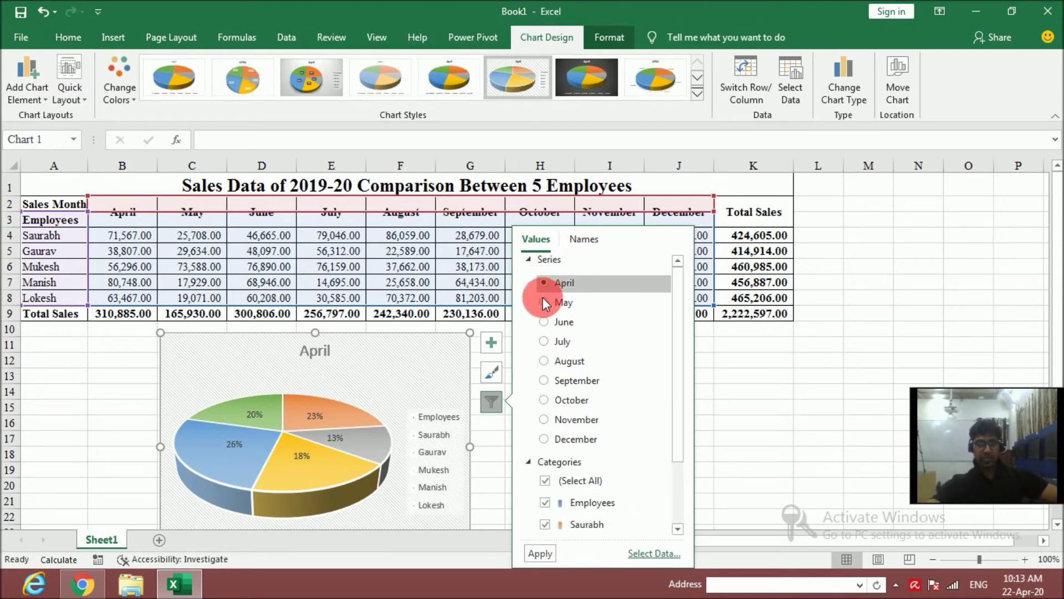
pyautogui.click(543, 299)
pyautogui.click(544, 284)
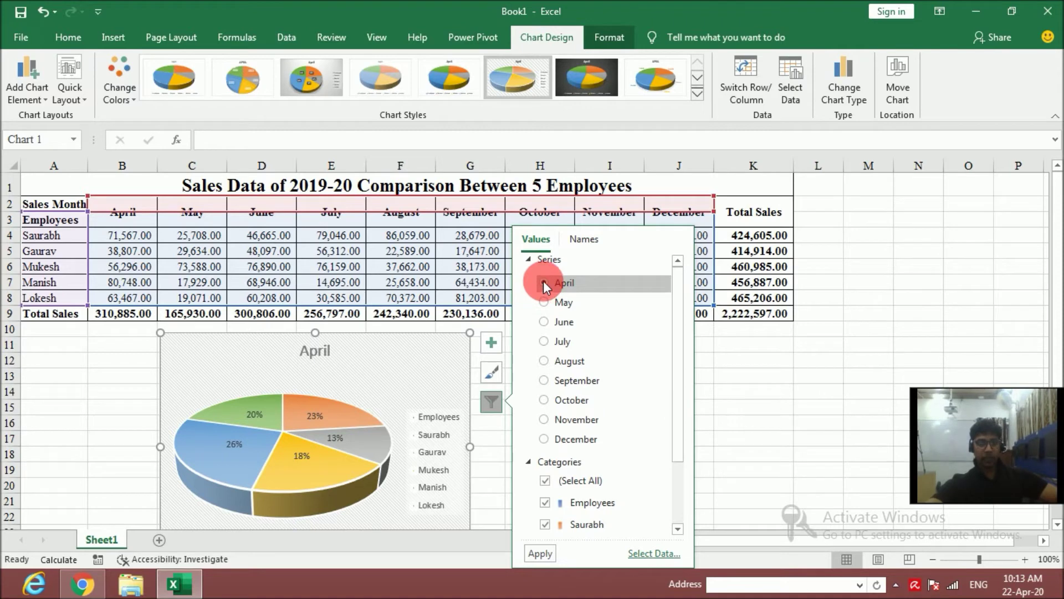
pyautogui.click(543, 301)
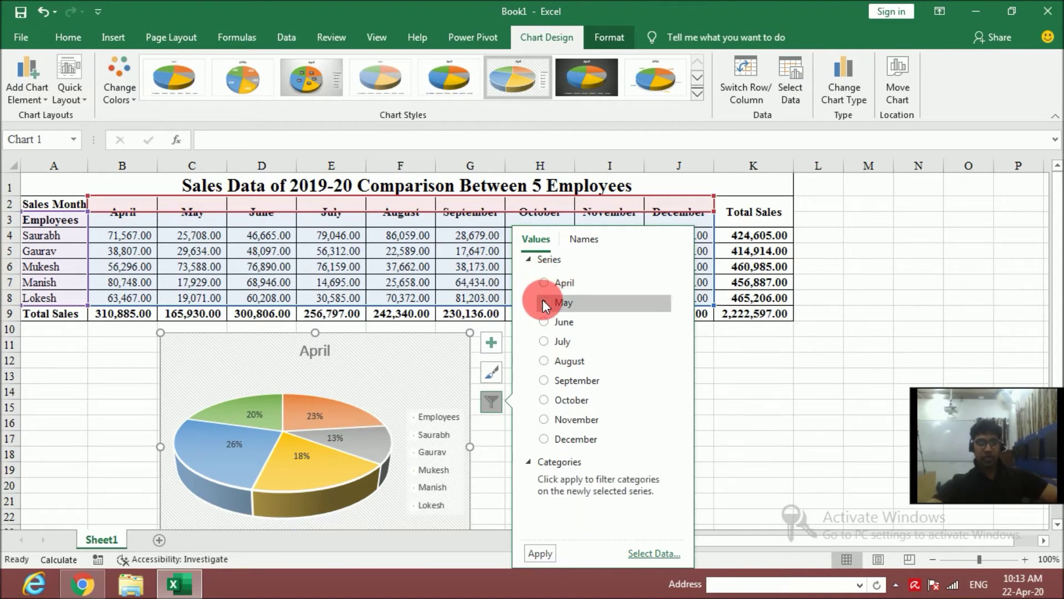
pyautogui.click(541, 552)
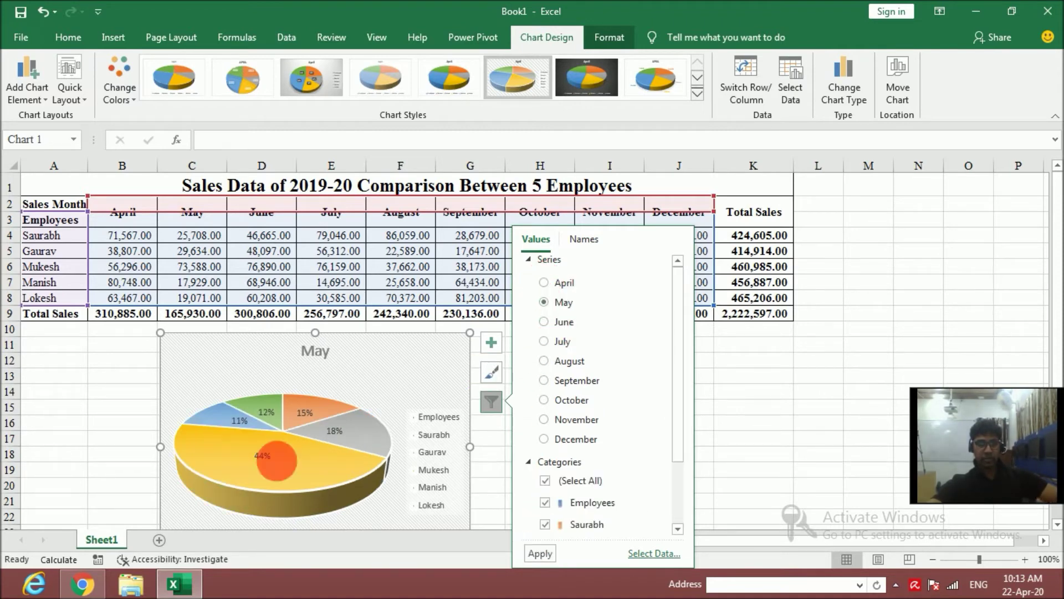
pyautogui.moveTo(284, 473)
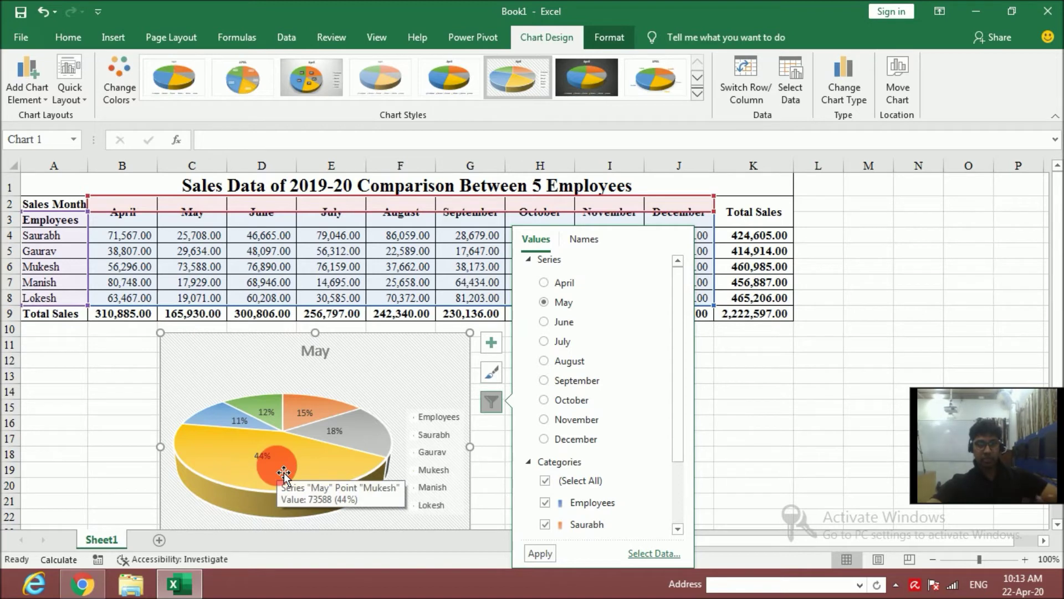
# Apply the June series and the July series to the pie chart in turn with the chart filter
pyautogui.click(544, 320)
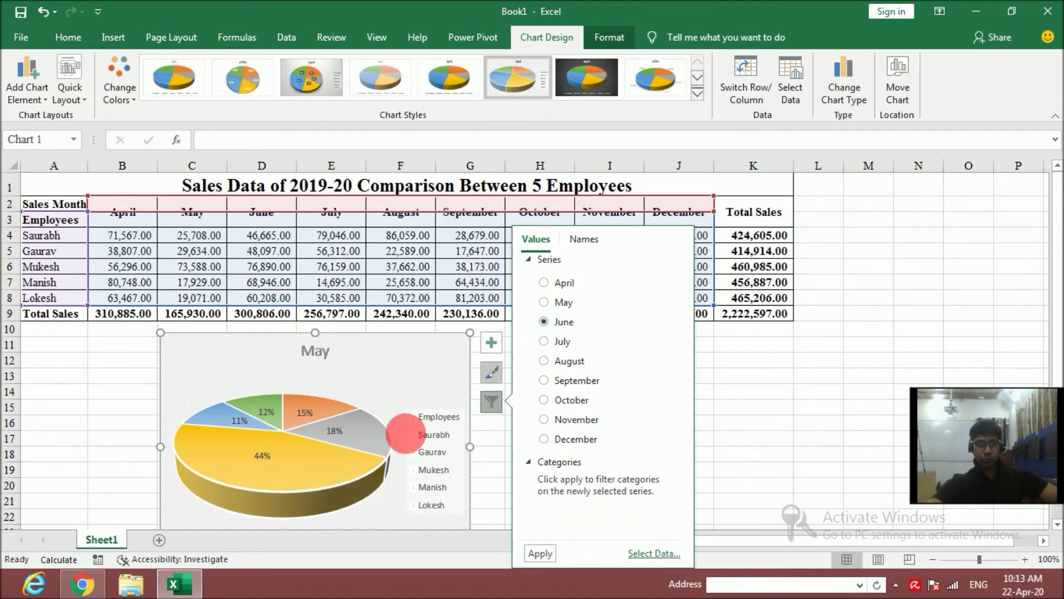
pyautogui.click(540, 552)
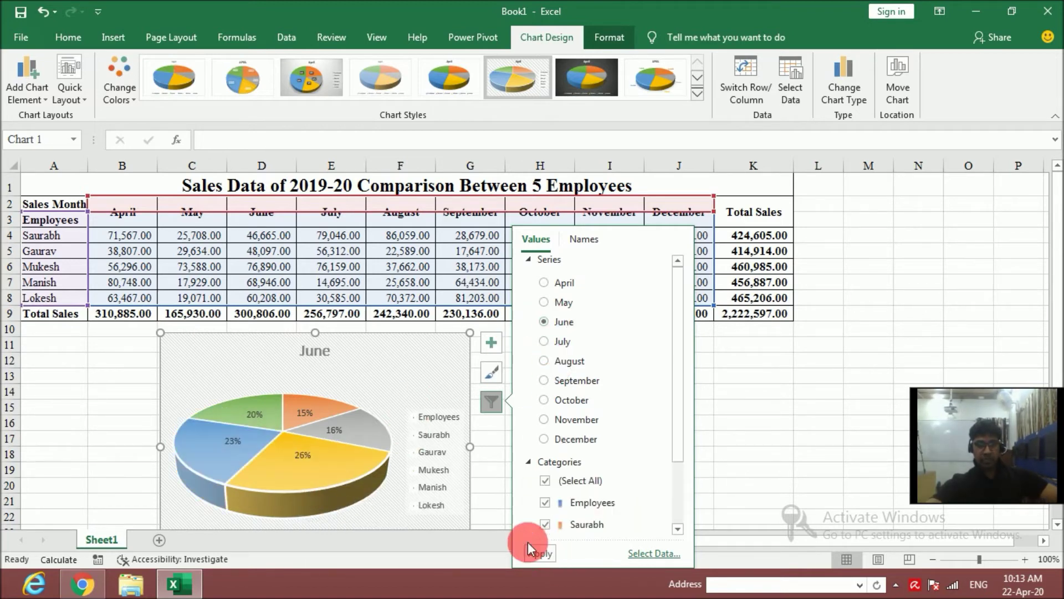
pyautogui.moveTo(302, 482)
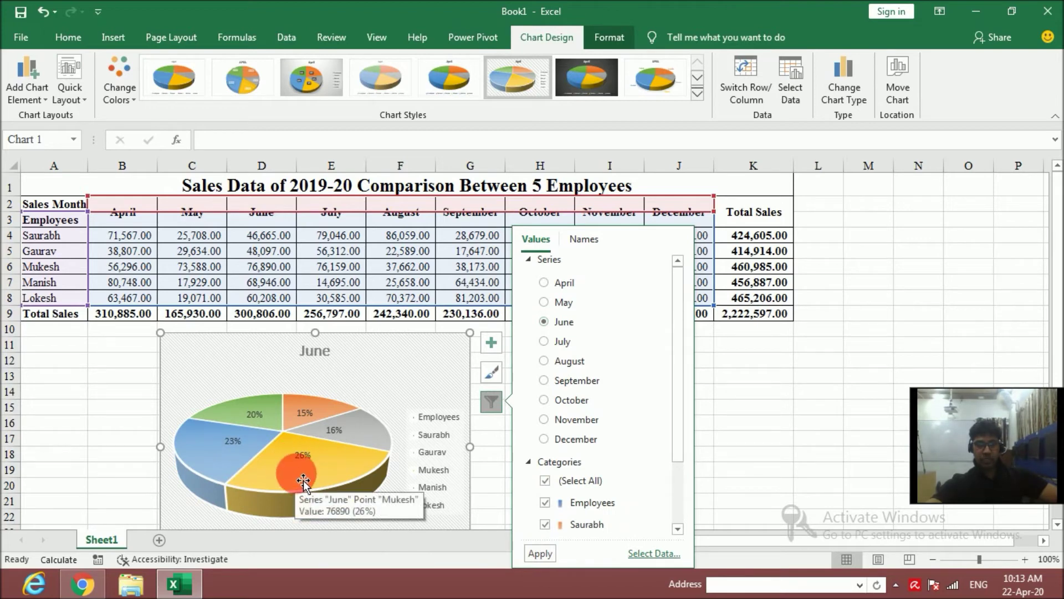
pyautogui.click(544, 342)
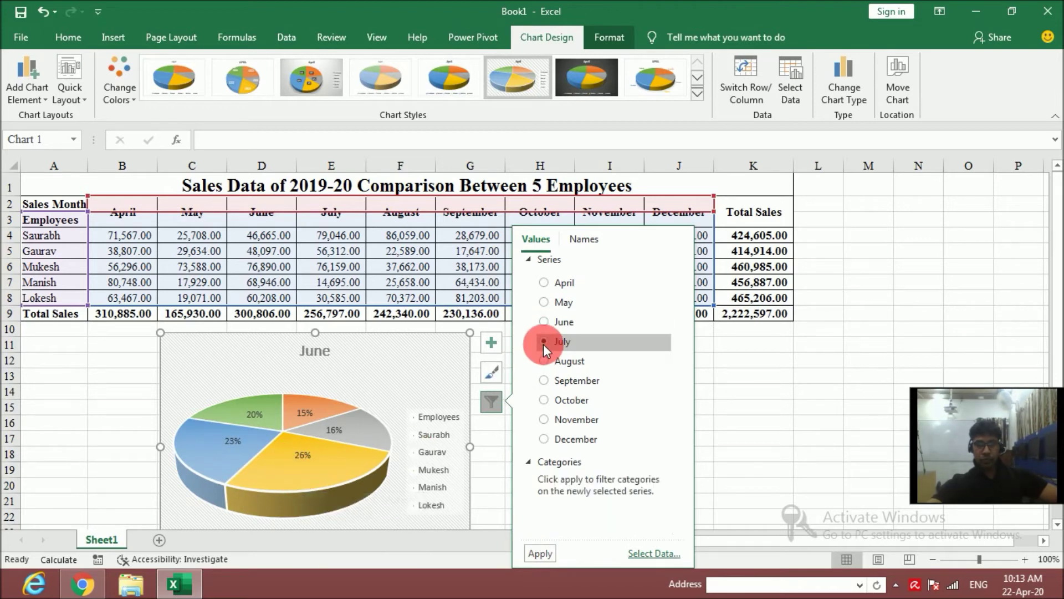
pyautogui.click(545, 550)
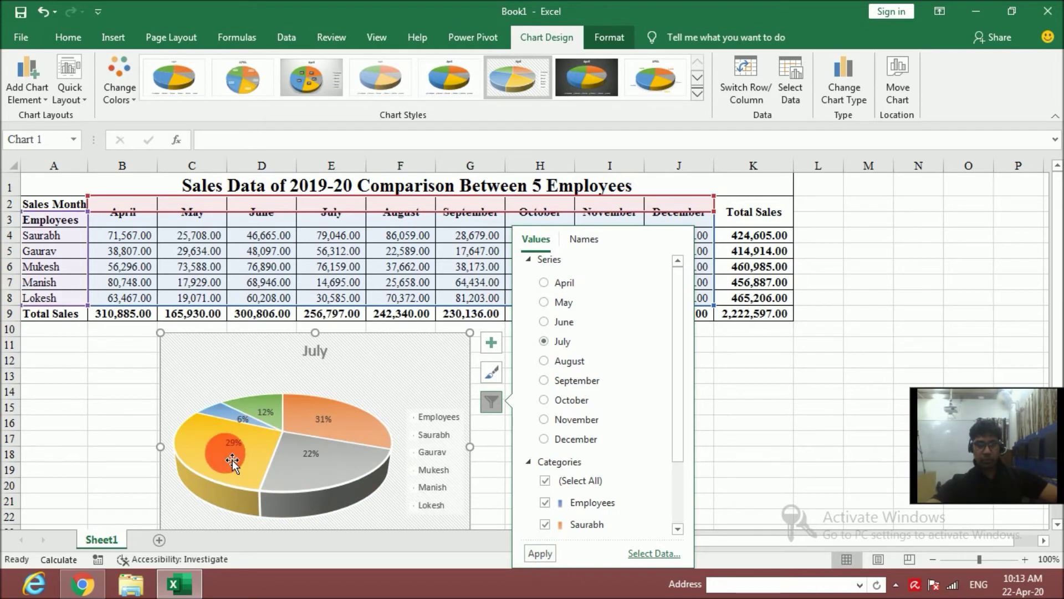
pyautogui.moveTo(232, 460)
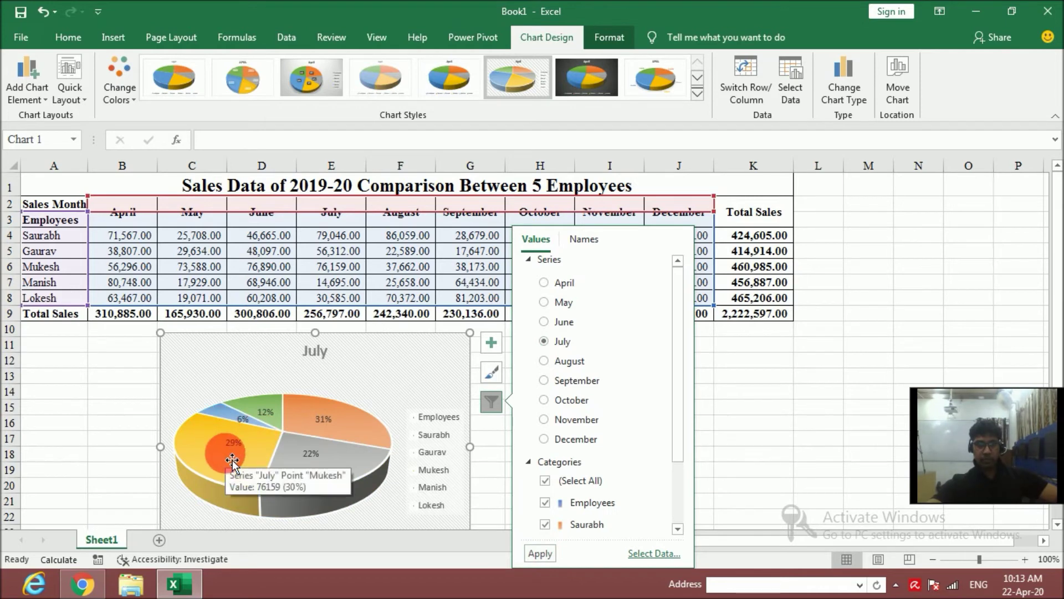
# Apply the August, September and October series to the pie chart one after another with the chart filter
pyautogui.click(544, 360)
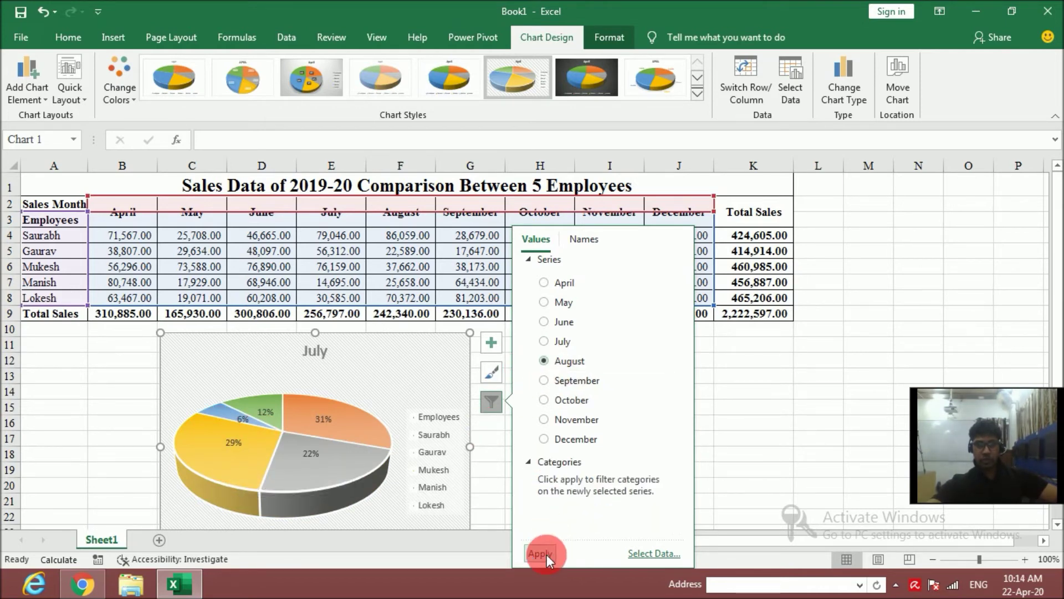
pyautogui.click(547, 553)
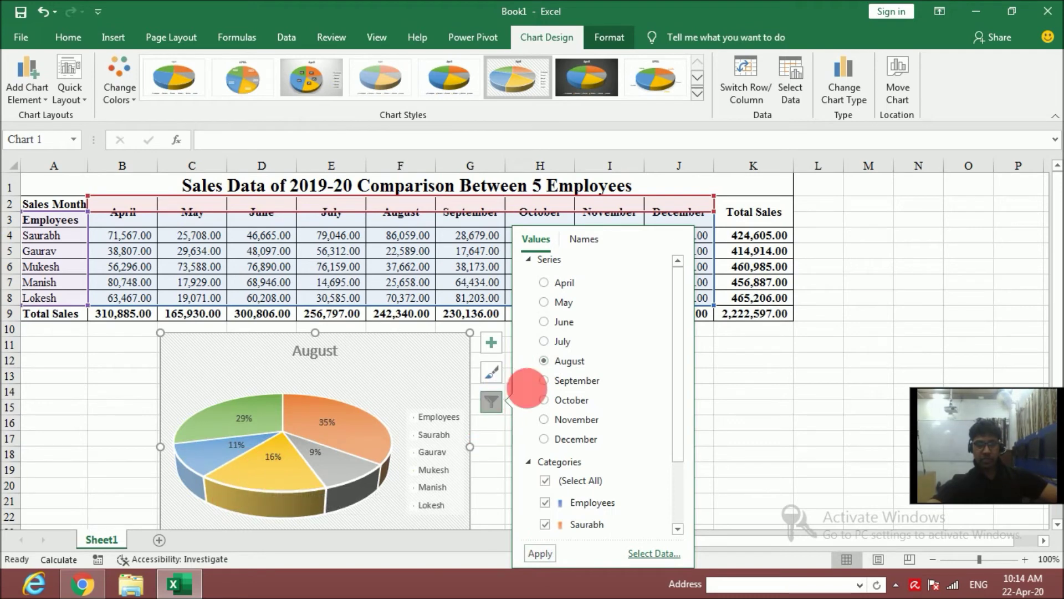
pyautogui.click(545, 380)
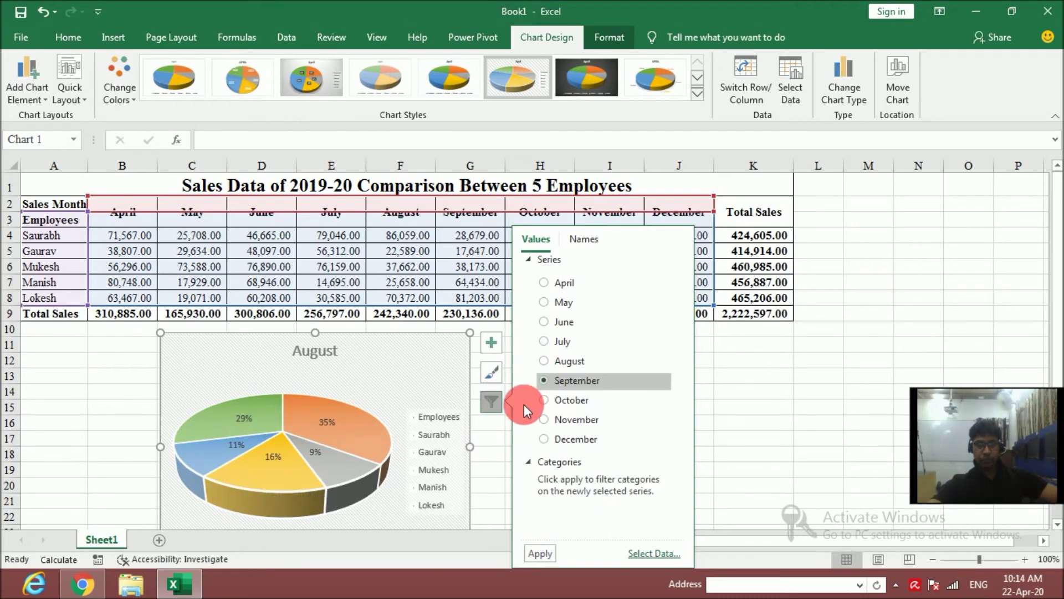
pyautogui.click(526, 552)
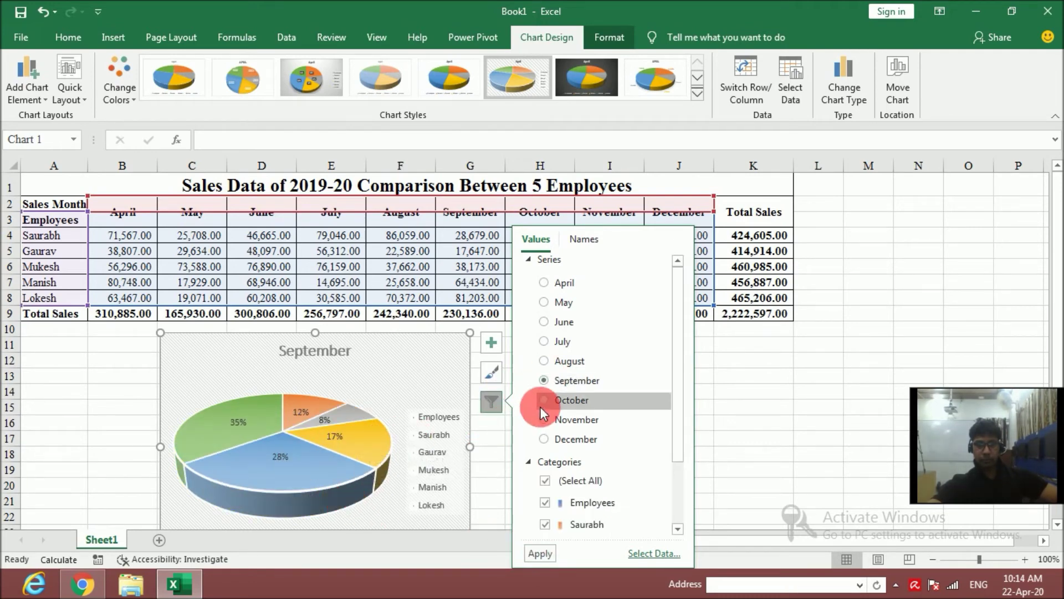
pyautogui.click(544, 400)
pyautogui.click(540, 552)
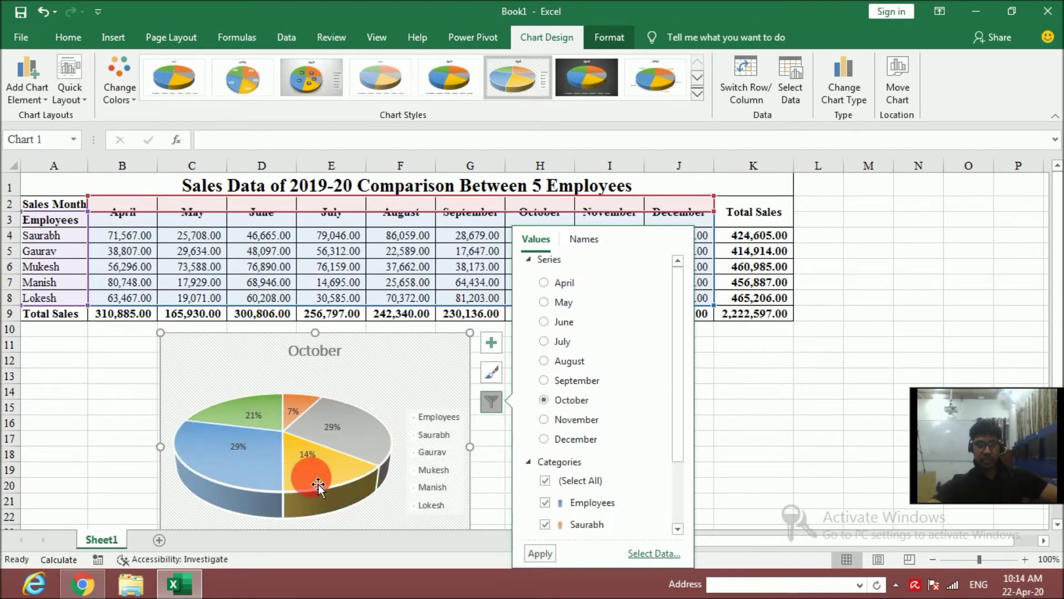
# Apply the November series and then the December series to the pie chart, and close the chart filter
pyautogui.click(547, 419)
pyautogui.click(539, 554)
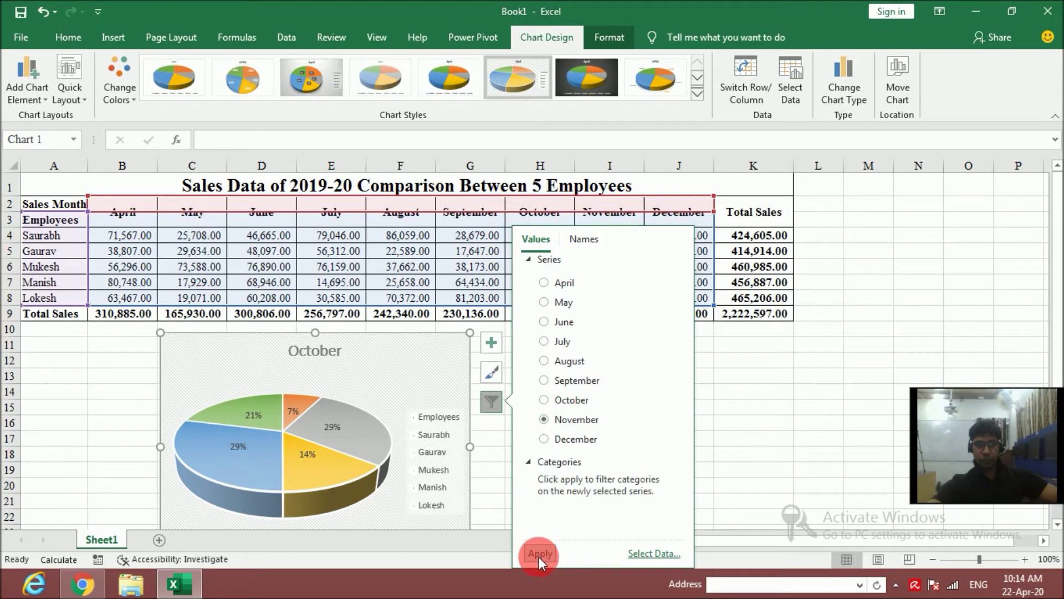
pyautogui.click(544, 439)
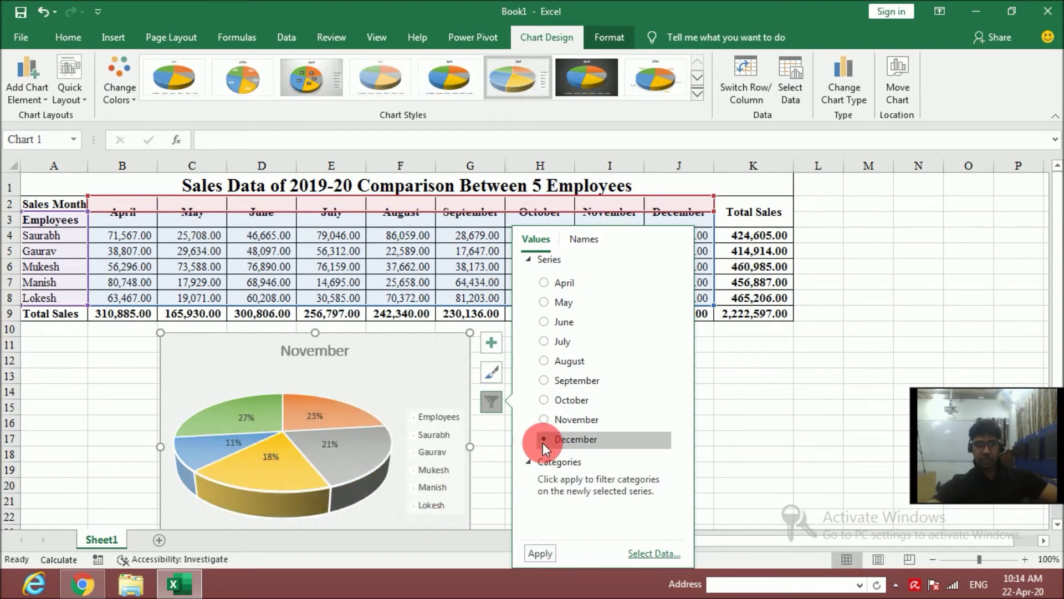
pyautogui.click(539, 554)
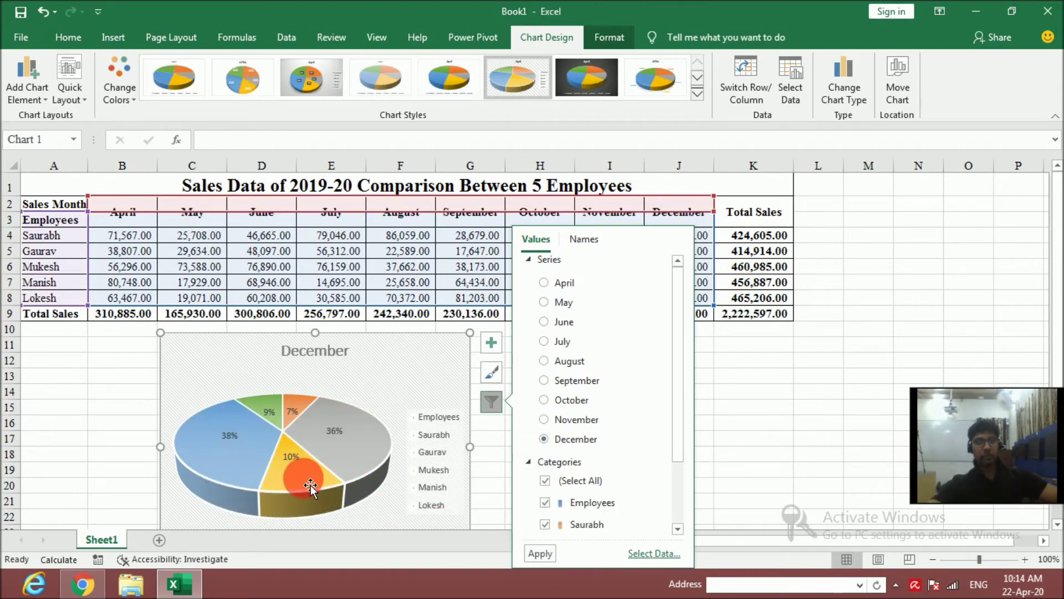
pyautogui.moveTo(311, 485)
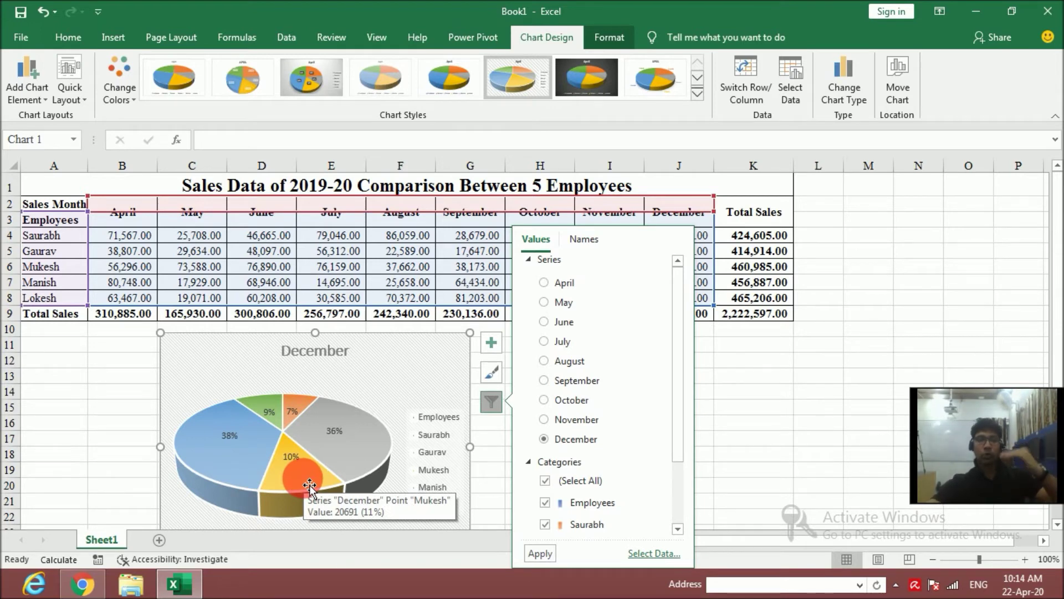
pyautogui.click(546, 551)
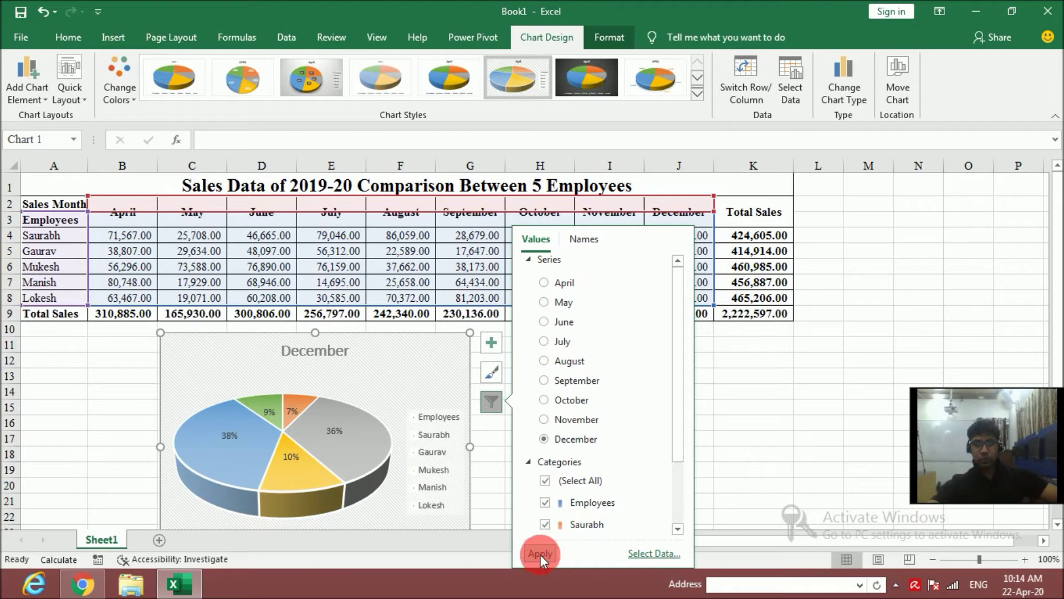
pyautogui.click(456, 348)
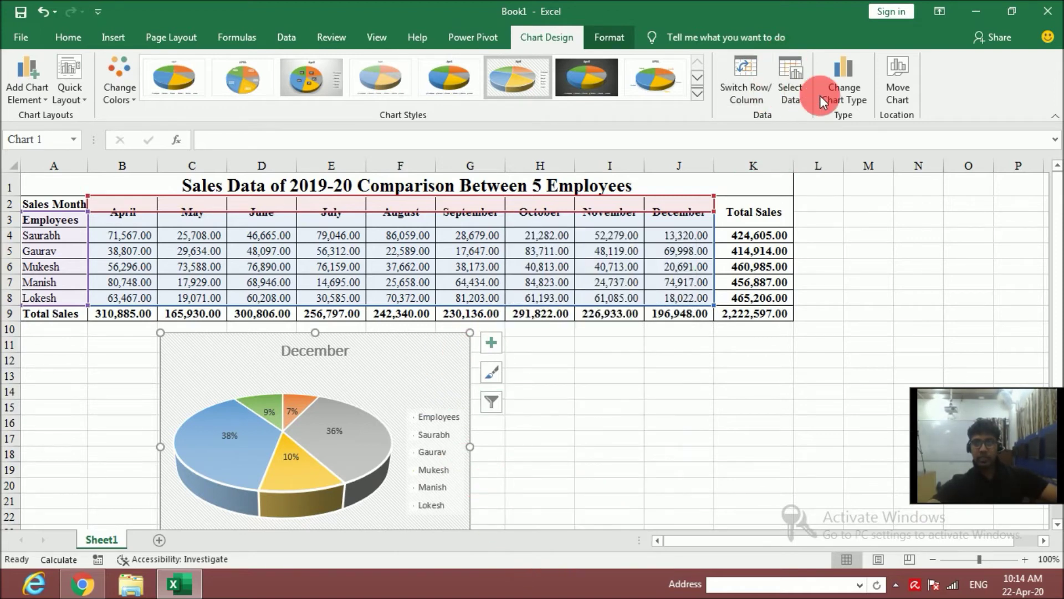
# Compare the line chart subtypes and change the pie chart to a Stacked Line with Markers chart
pyautogui.click(839, 89)
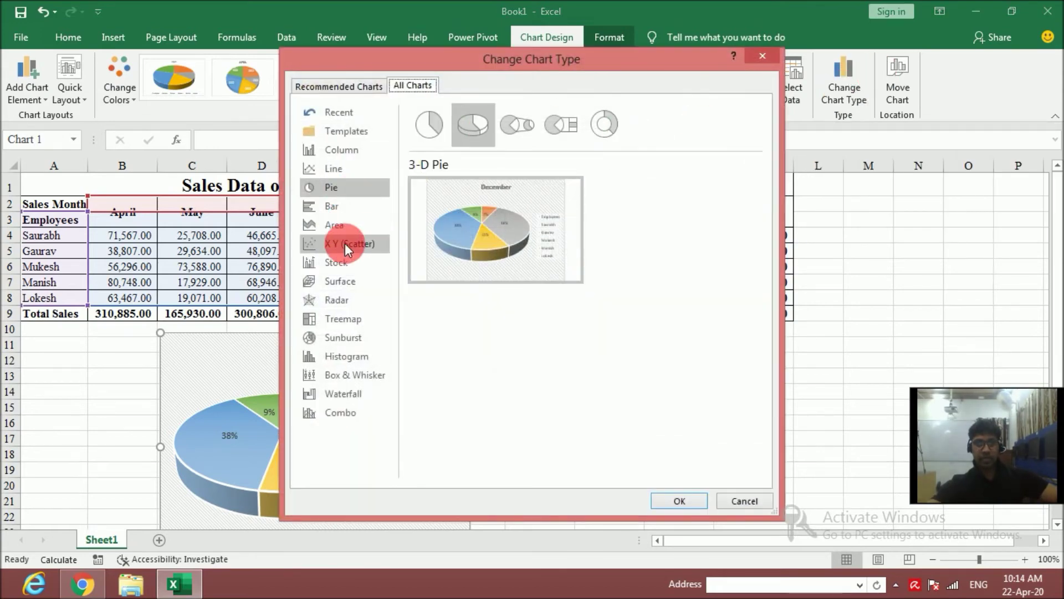
pyautogui.click(342, 171)
pyautogui.click(608, 133)
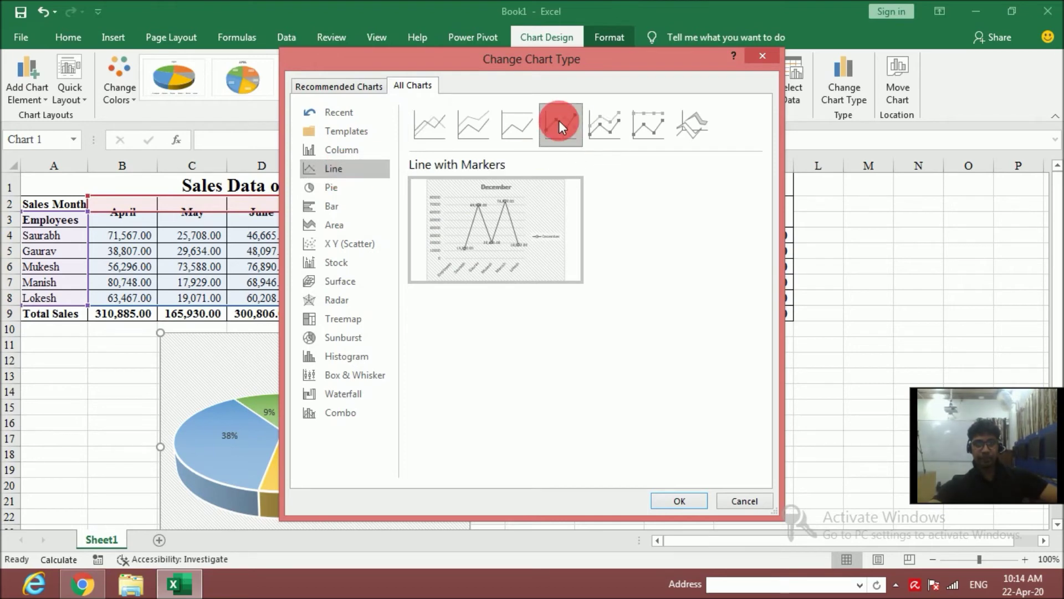
pyautogui.click(507, 123)
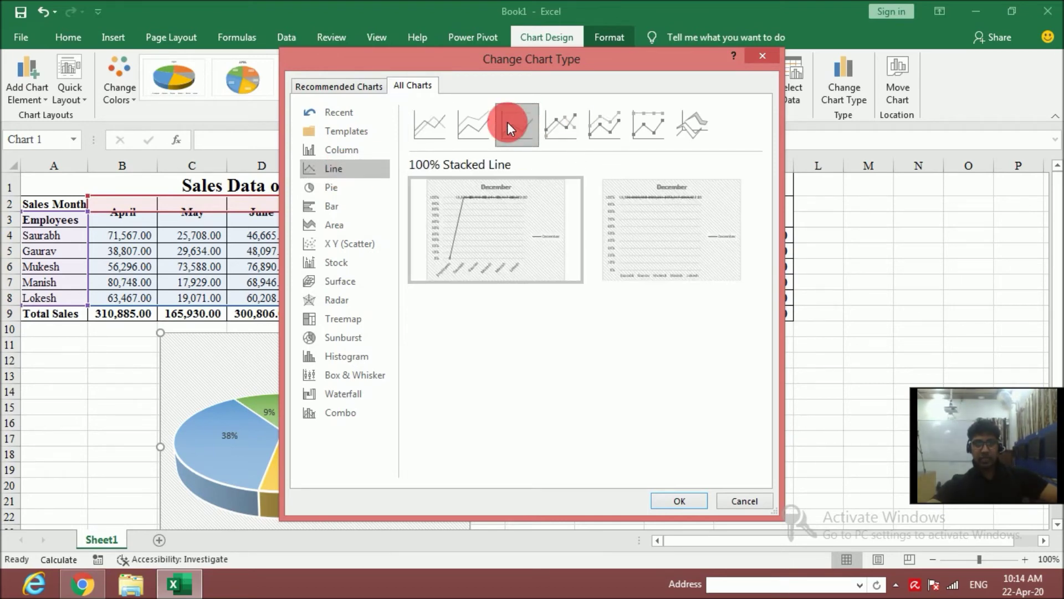
pyautogui.click(577, 122)
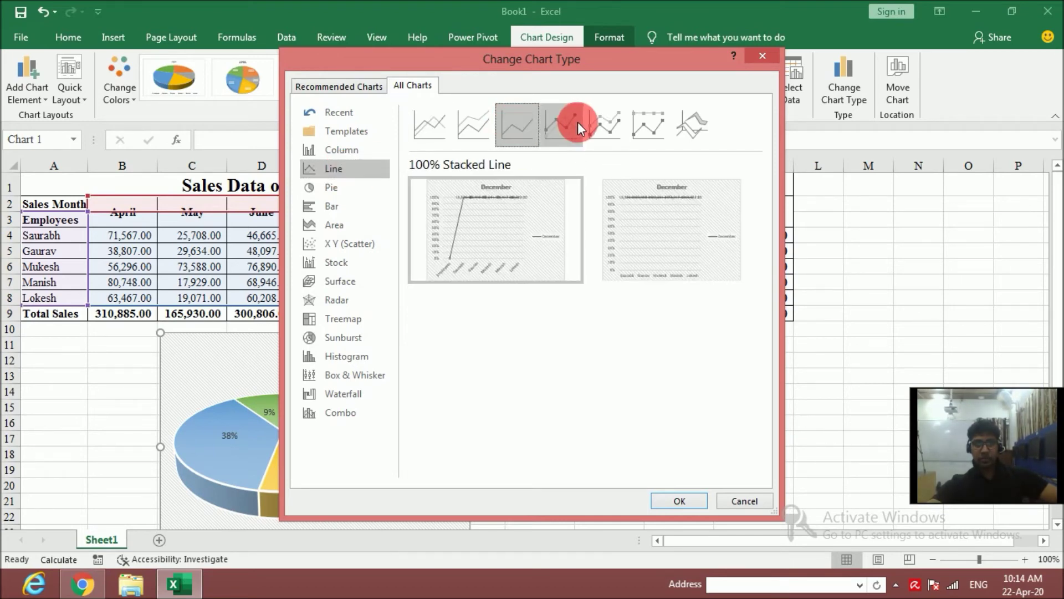
pyautogui.click(611, 122)
pyautogui.moveTo(490, 221)
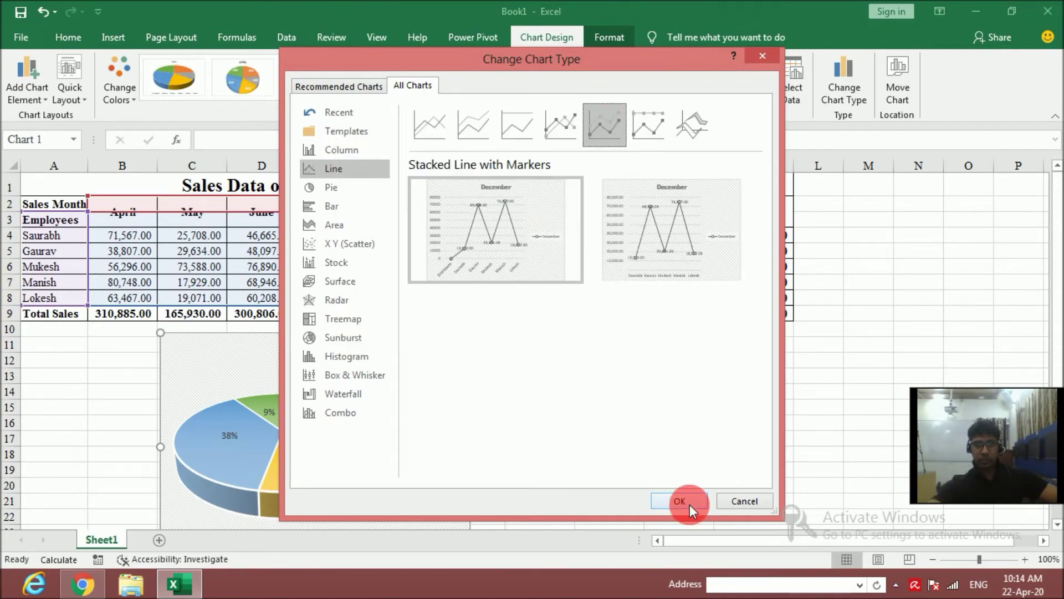
pyautogui.click(680, 501)
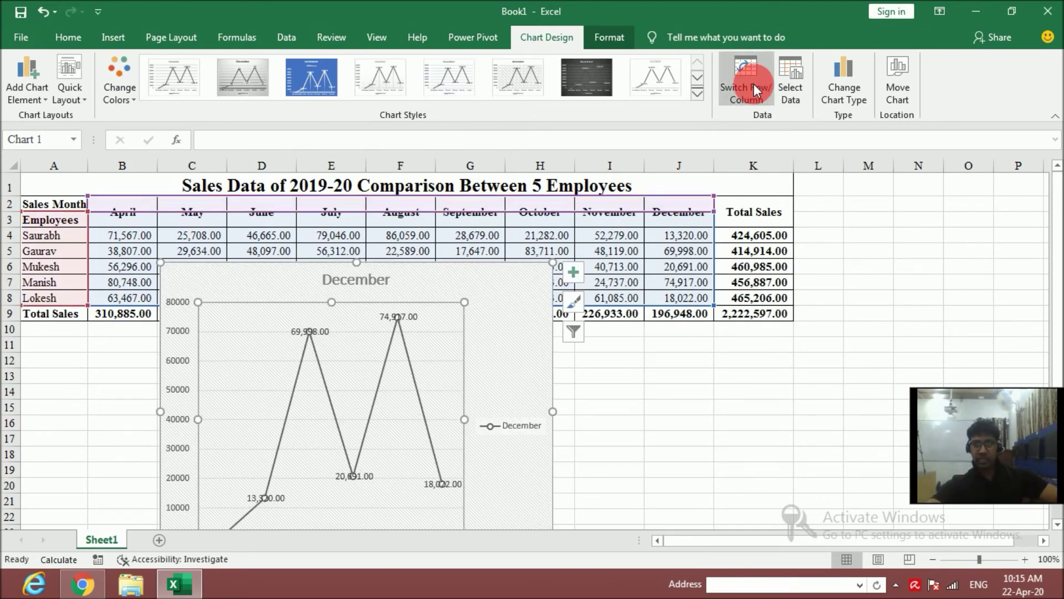
# Try several chart styles on the line chart and apply the white one with thick, shadowed lines
pyautogui.click(388, 82)
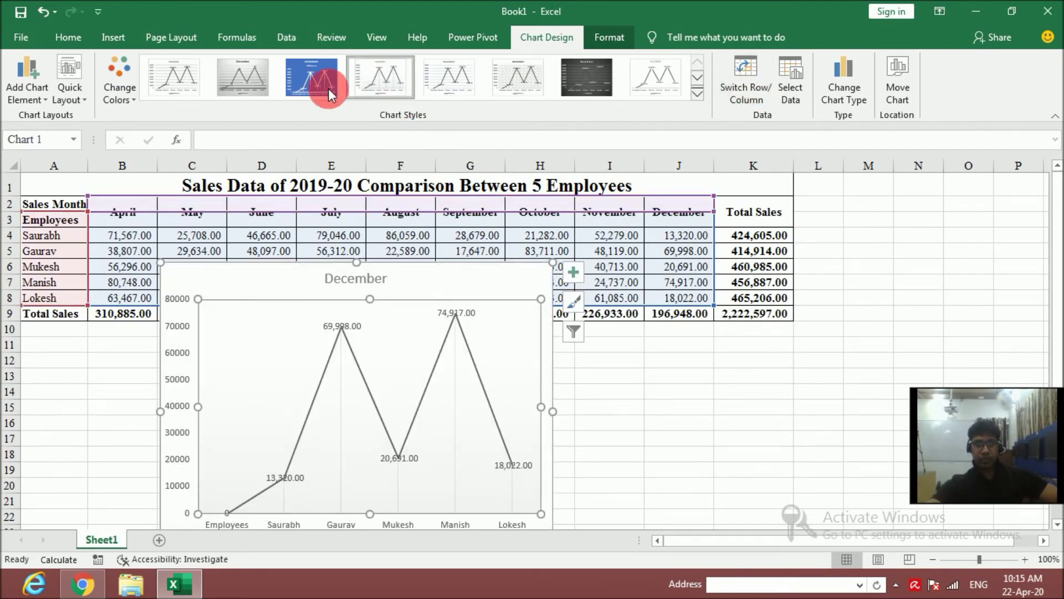
pyautogui.click(248, 73)
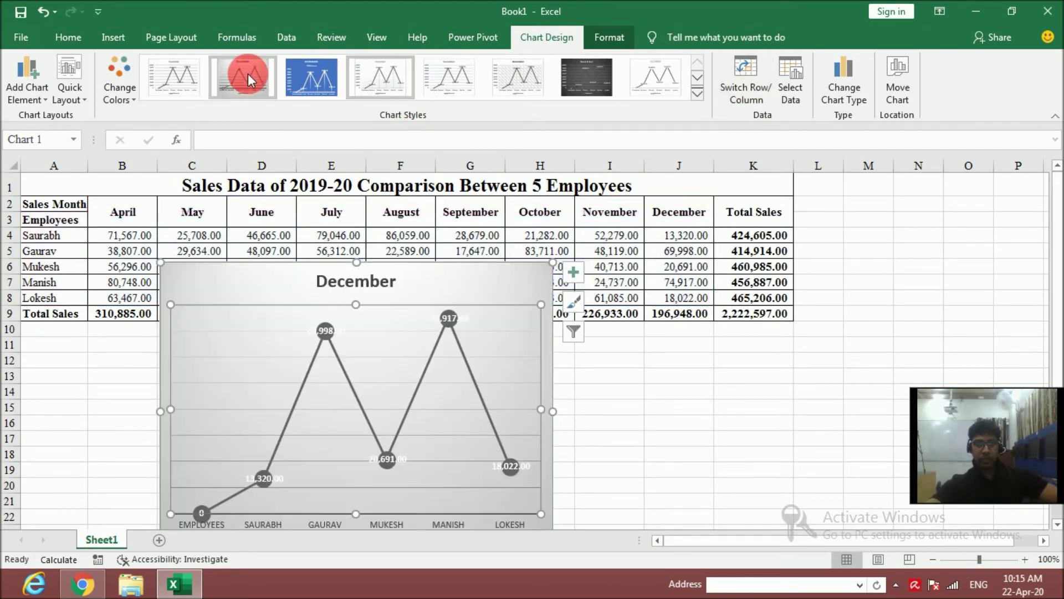
pyautogui.click(589, 74)
pyautogui.click(697, 77)
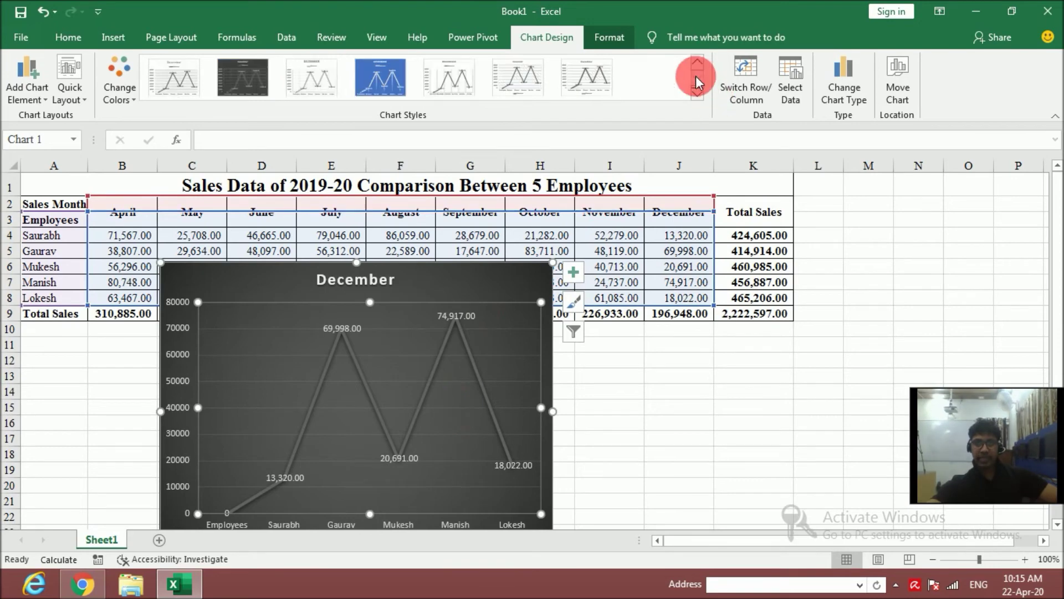
pyautogui.click(258, 83)
pyautogui.click(367, 80)
pyautogui.click(600, 75)
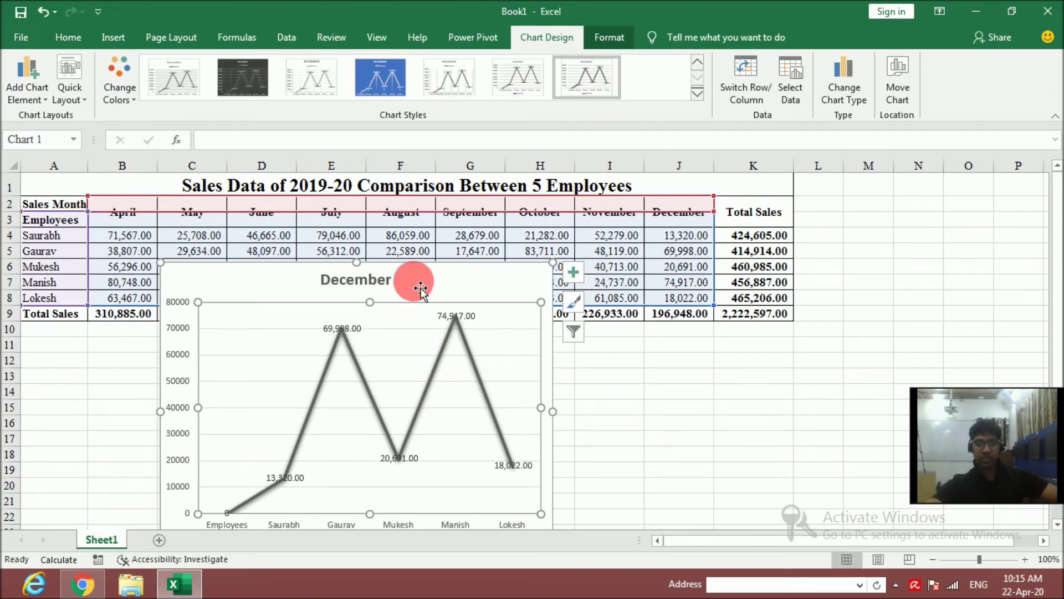
# Add the April series to the line chart alongside December with the chart filter
pyautogui.click(573, 331)
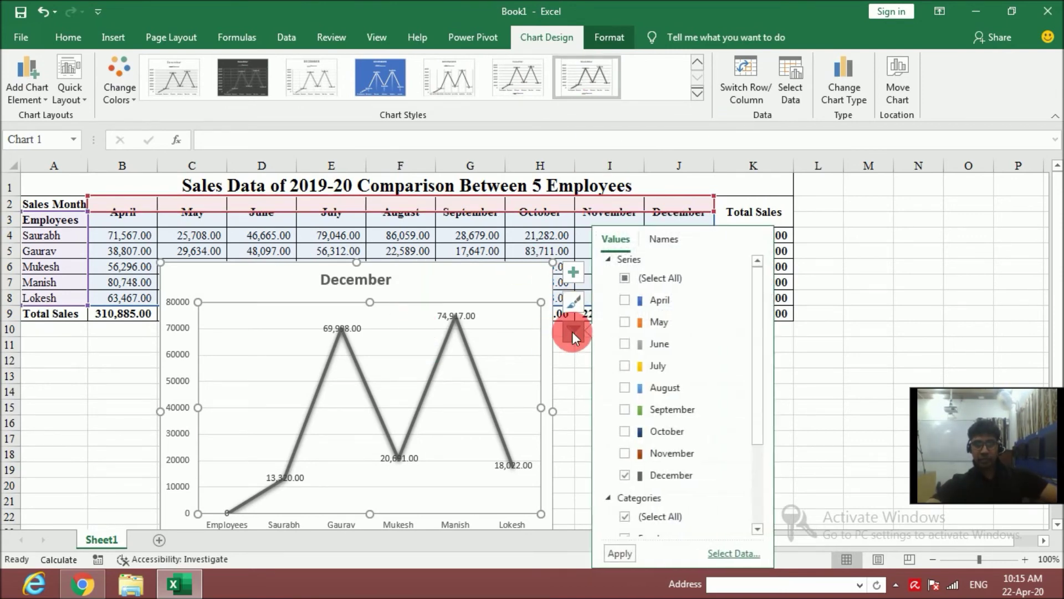
pyautogui.click(627, 301)
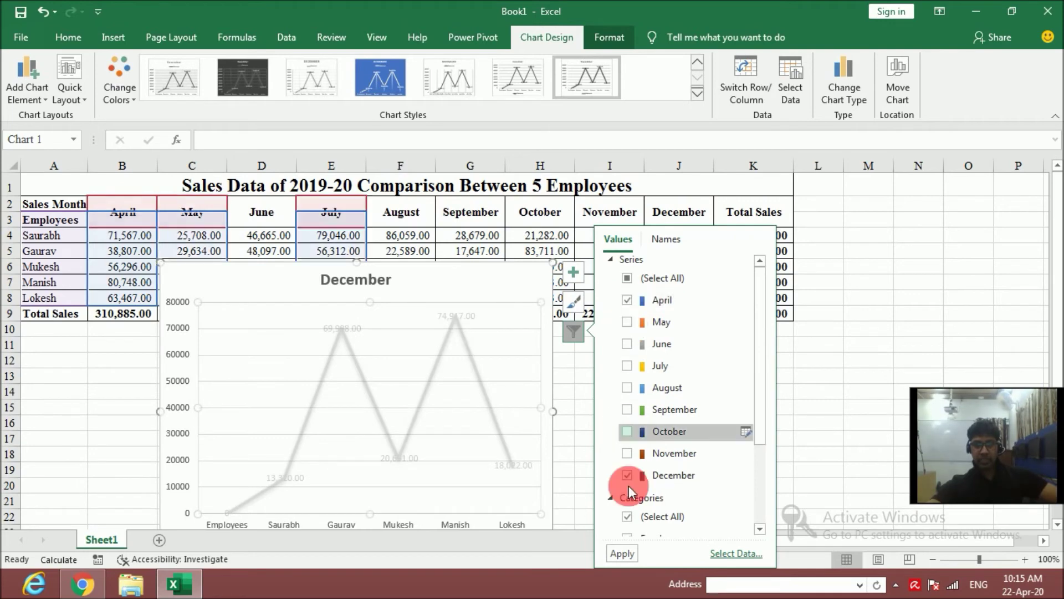
pyautogui.click(622, 553)
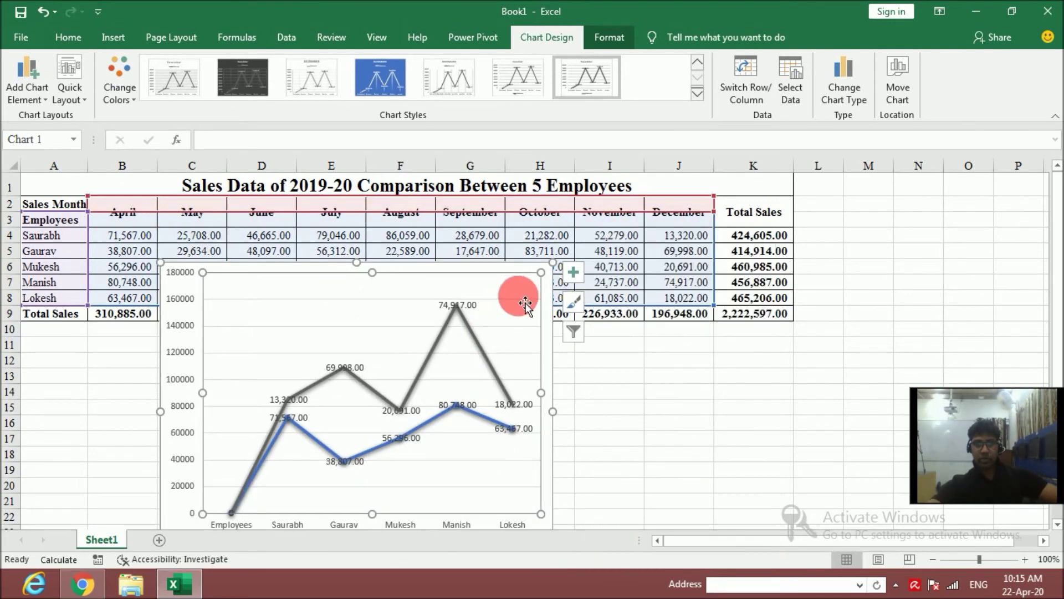
pyautogui.click(757, 419)
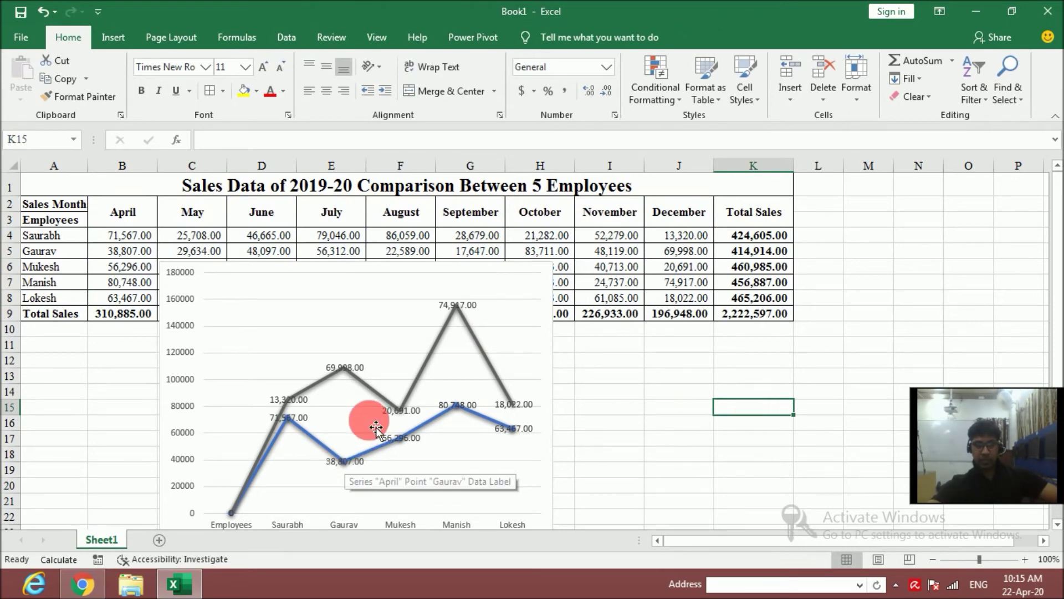
pyautogui.moveTo(392, 403)
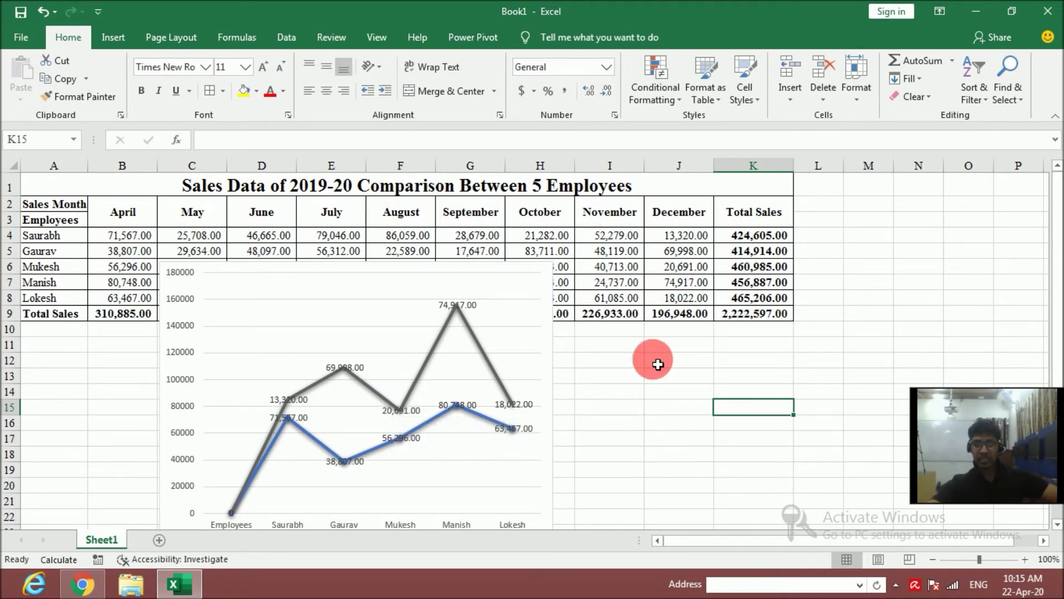
# Add the May through November series to the line chart with the chart filter
pyautogui.click(556, 351)
pyautogui.click(574, 331)
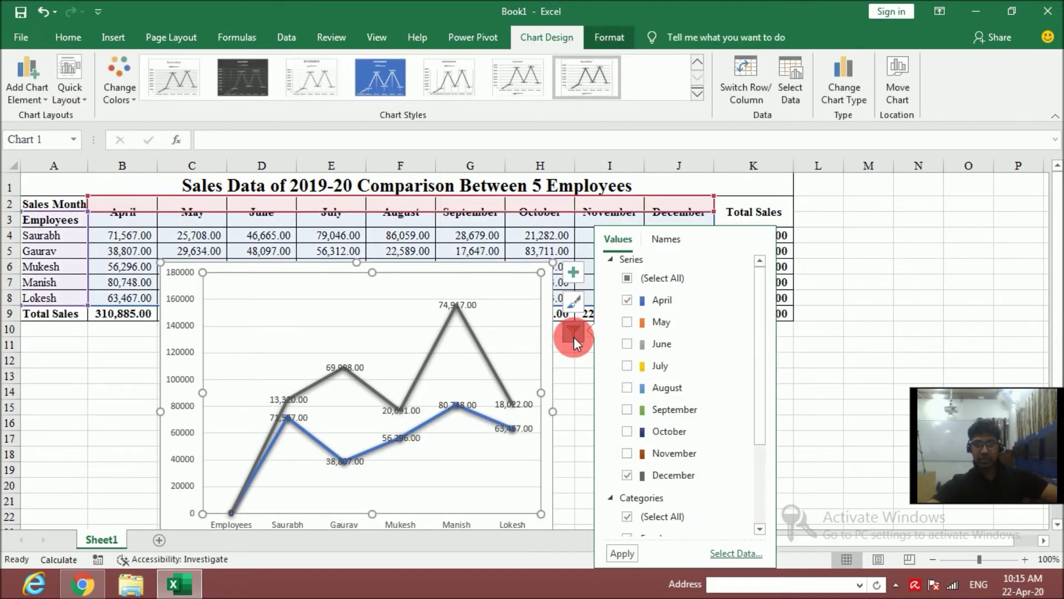
pyautogui.click(627, 342)
pyautogui.click(627, 364)
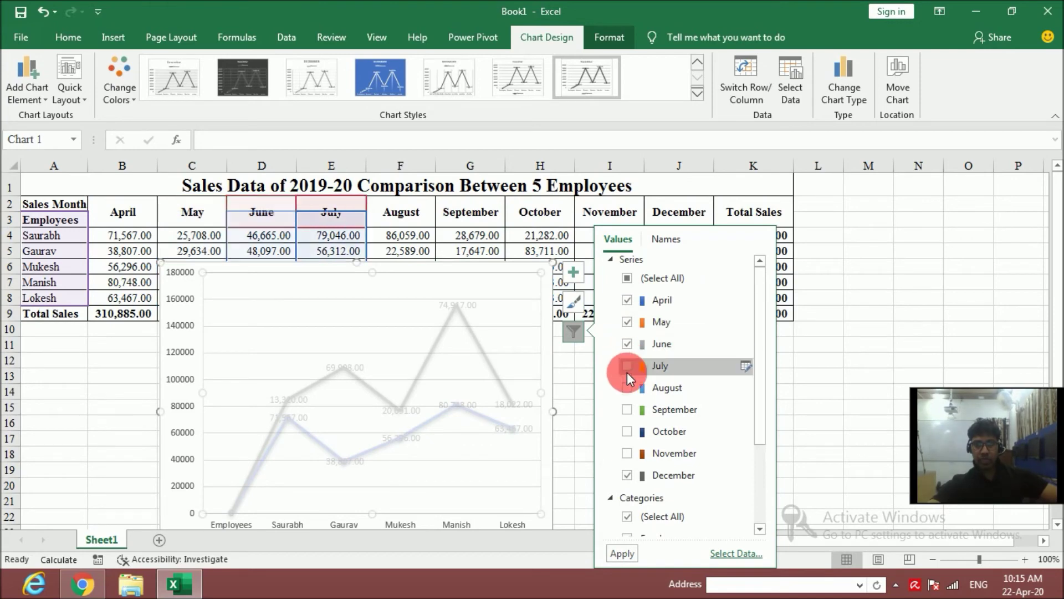
pyautogui.click(625, 390)
pyautogui.click(627, 411)
pyautogui.click(627, 433)
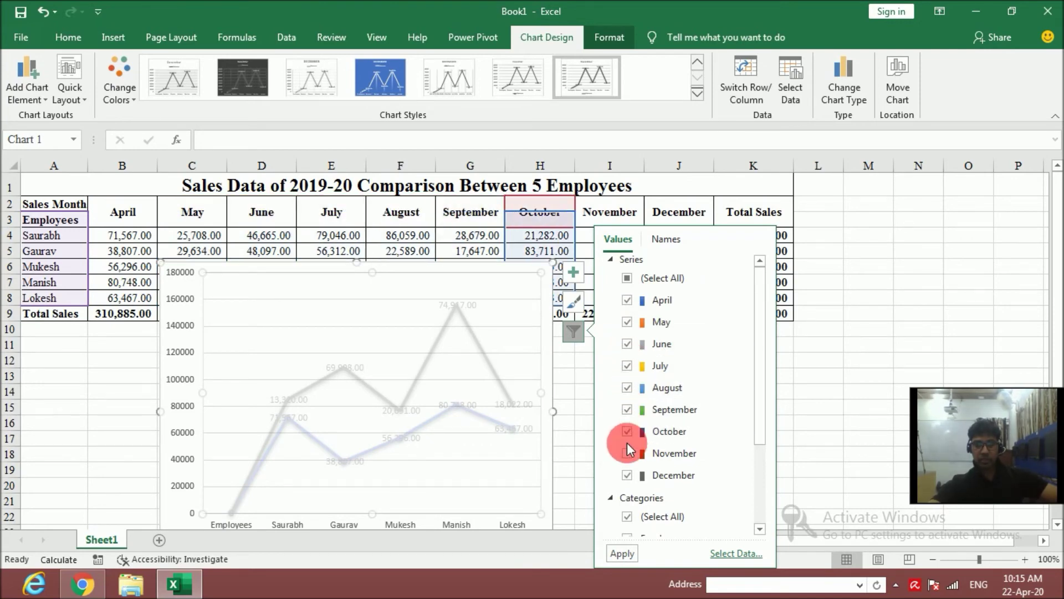
pyautogui.click(627, 455)
pyautogui.click(622, 553)
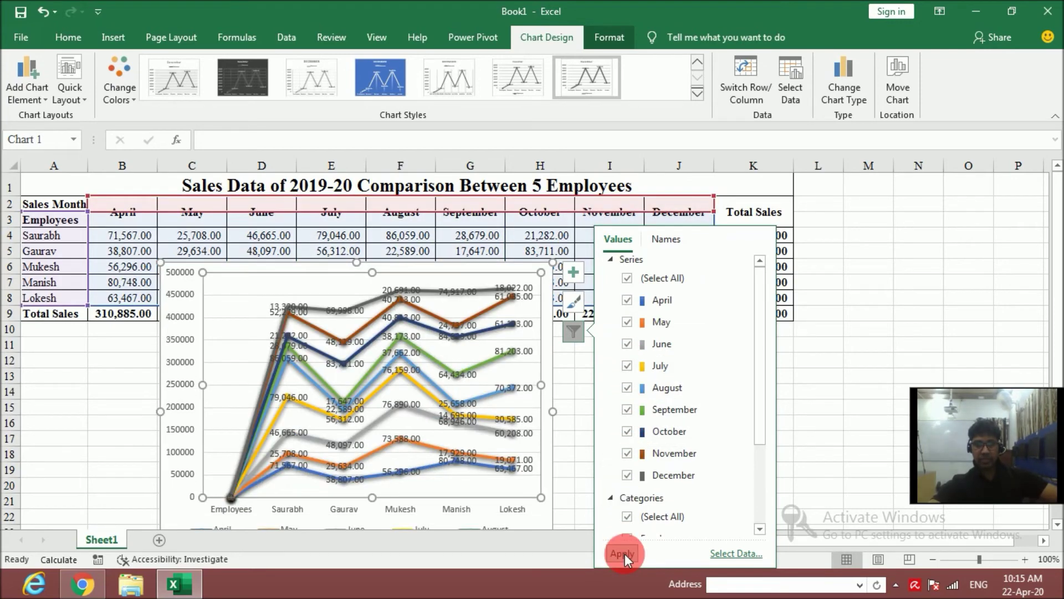
pyautogui.click(511, 280)
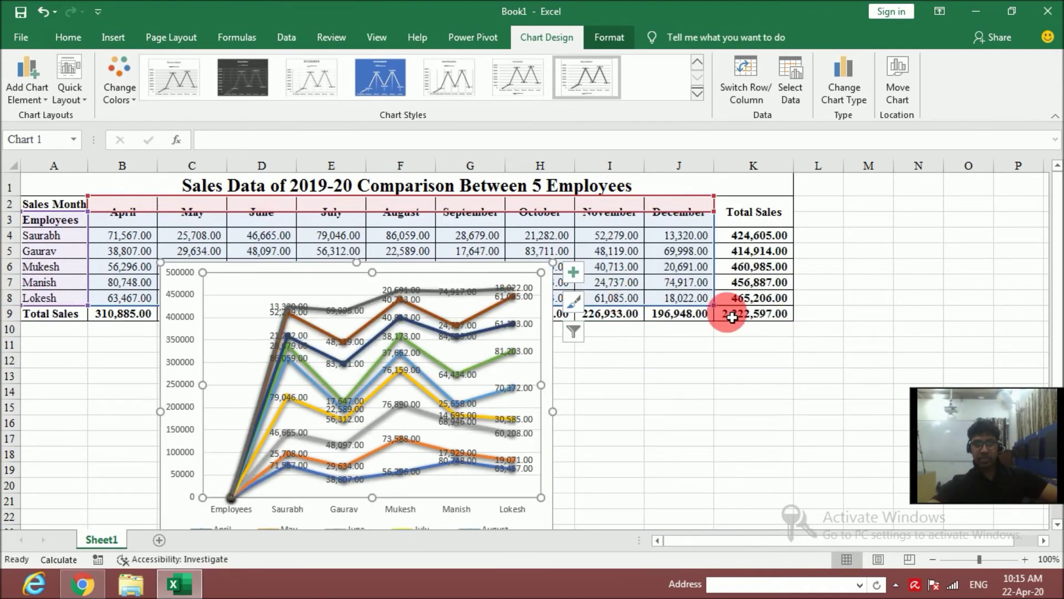
# Widen the line chart to the end of column L and extend its upper edge to row 3
pyautogui.moveTo(552, 413); pyautogui.dragTo(865, 413)
pyautogui.click(874, 415)
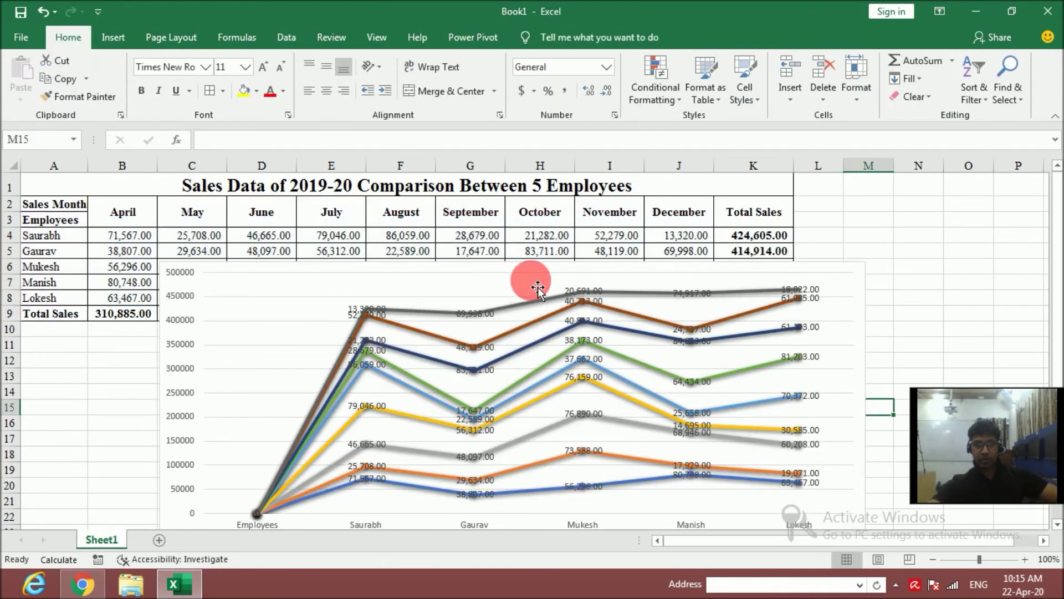
pyautogui.click(524, 265)
pyautogui.moveTo(521, 263); pyautogui.dragTo(521, 216)
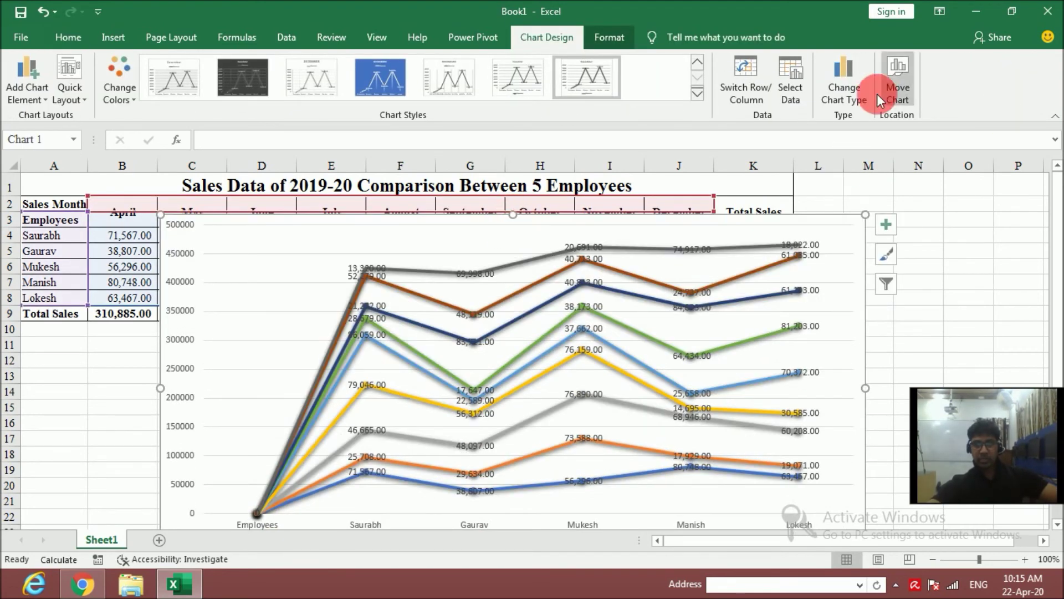
# Move the line chart out of Sheet1 onto a new chart sheet named Chart1
pyautogui.click(895, 86)
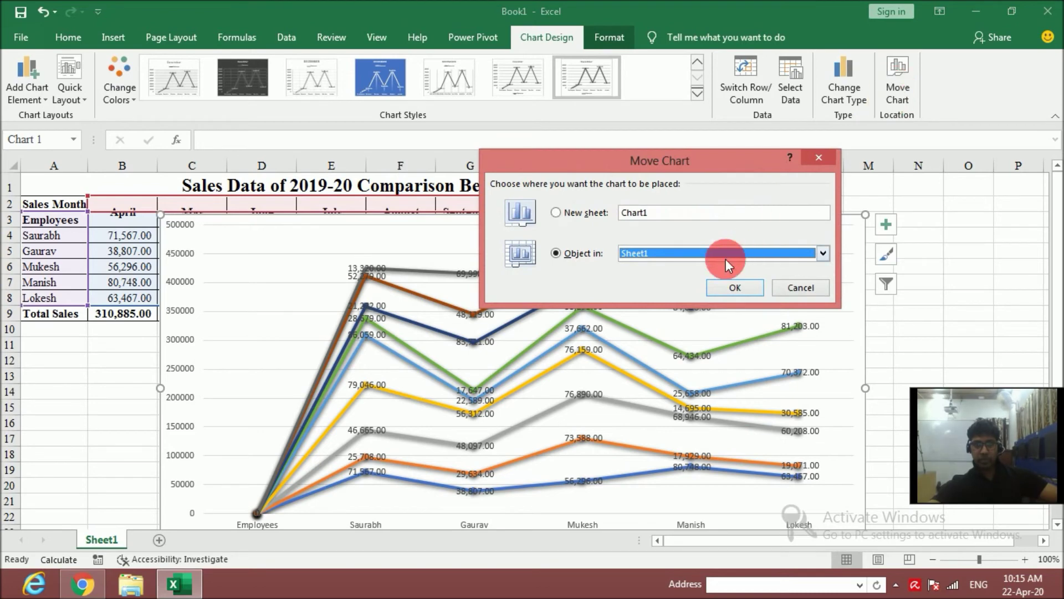
pyautogui.click(555, 213)
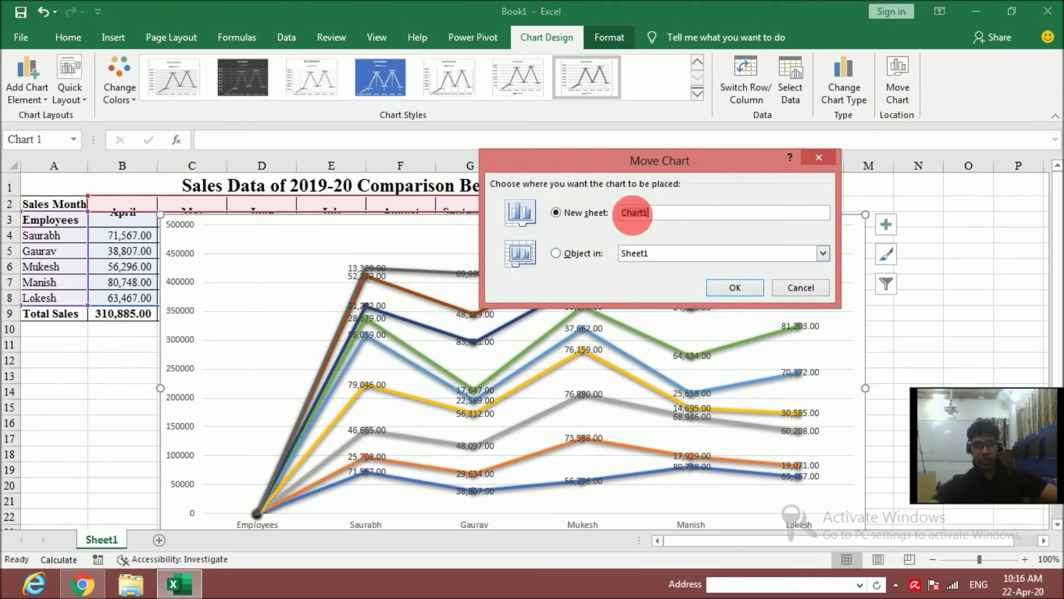
pyautogui.click(740, 287)
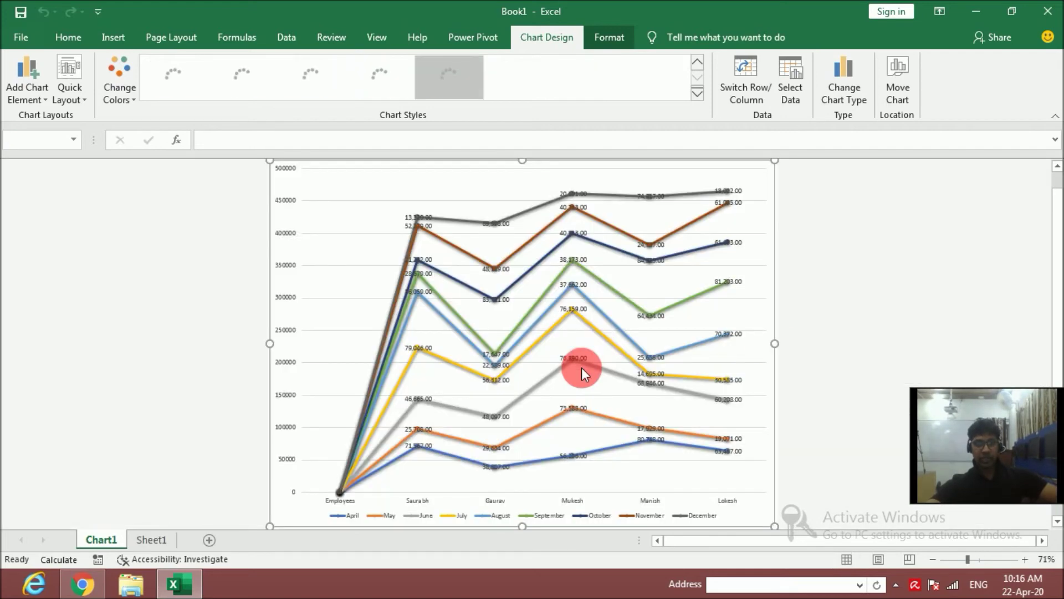
pyautogui.click(856, 325)
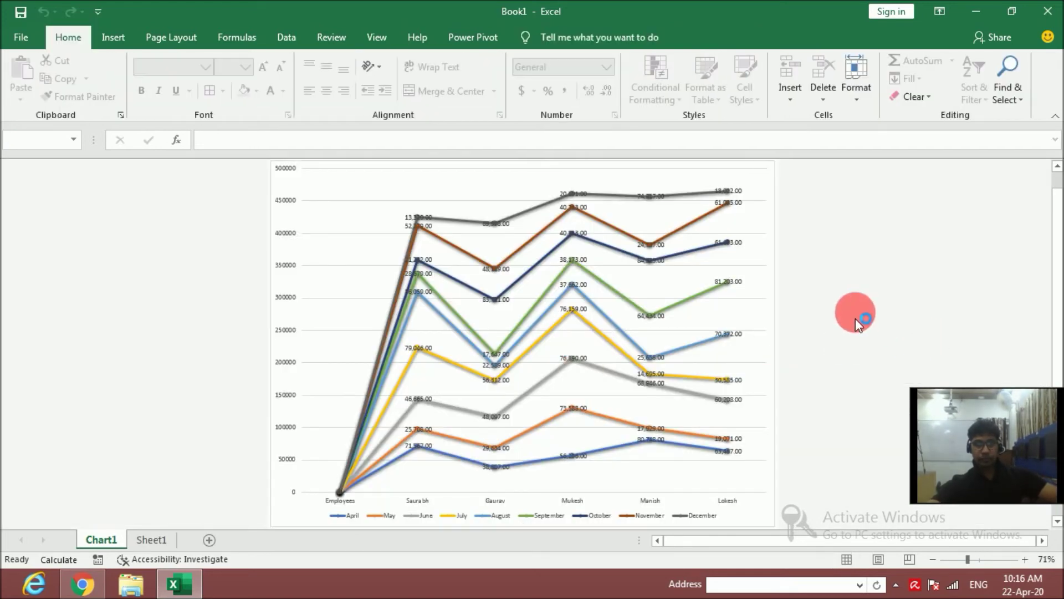
# Apply the dark grey gradient chart style to the line chart on the Chart1 sheet
pyautogui.click(625, 351)
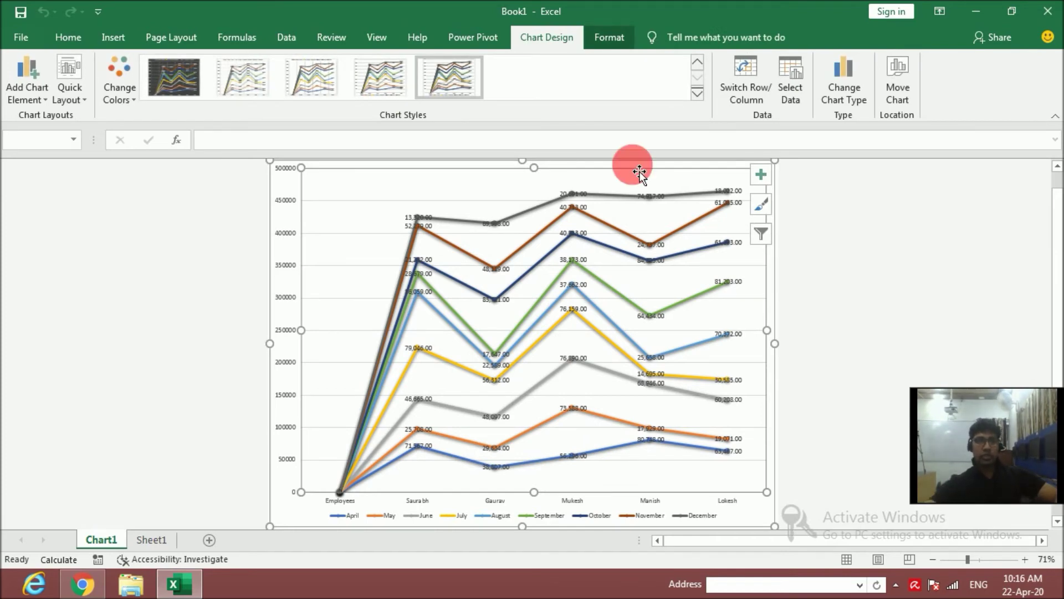
pyautogui.click(462, 77)
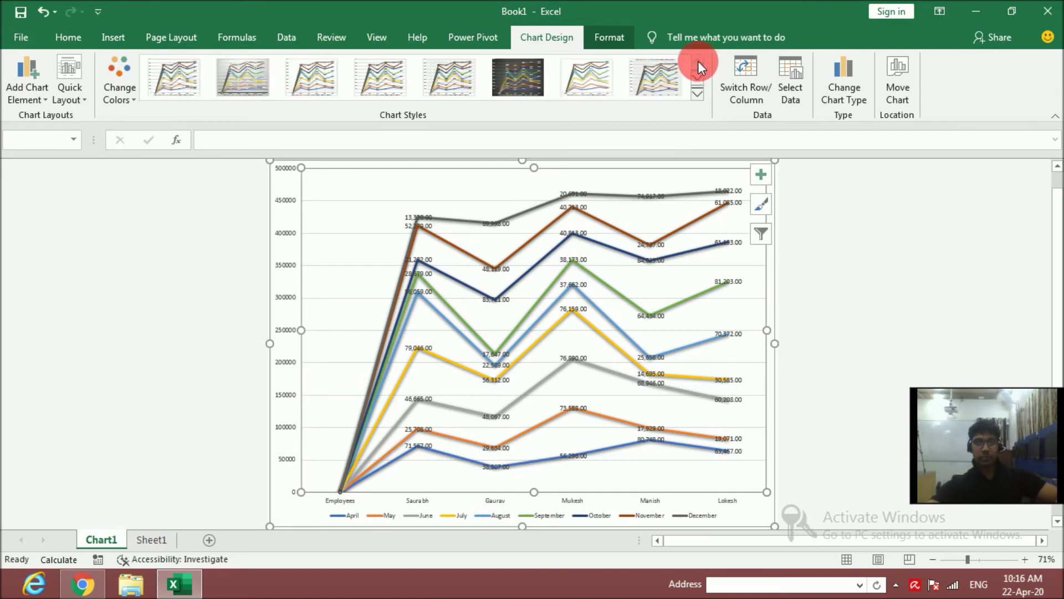
pyautogui.click(516, 74)
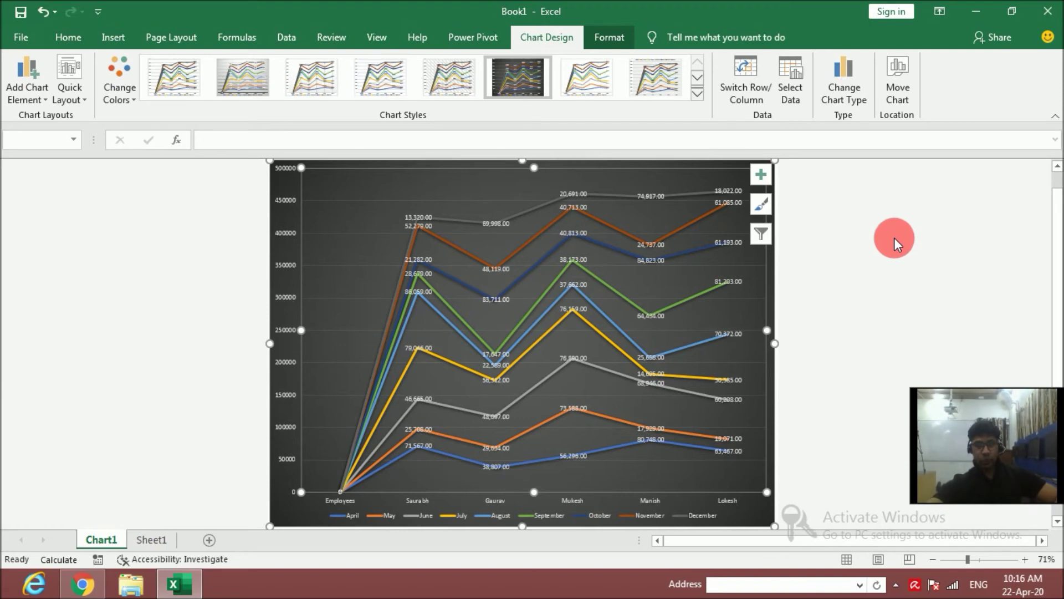
# Remove the data labels from all lines of the chart and deselect it
pyautogui.click(35, 98)
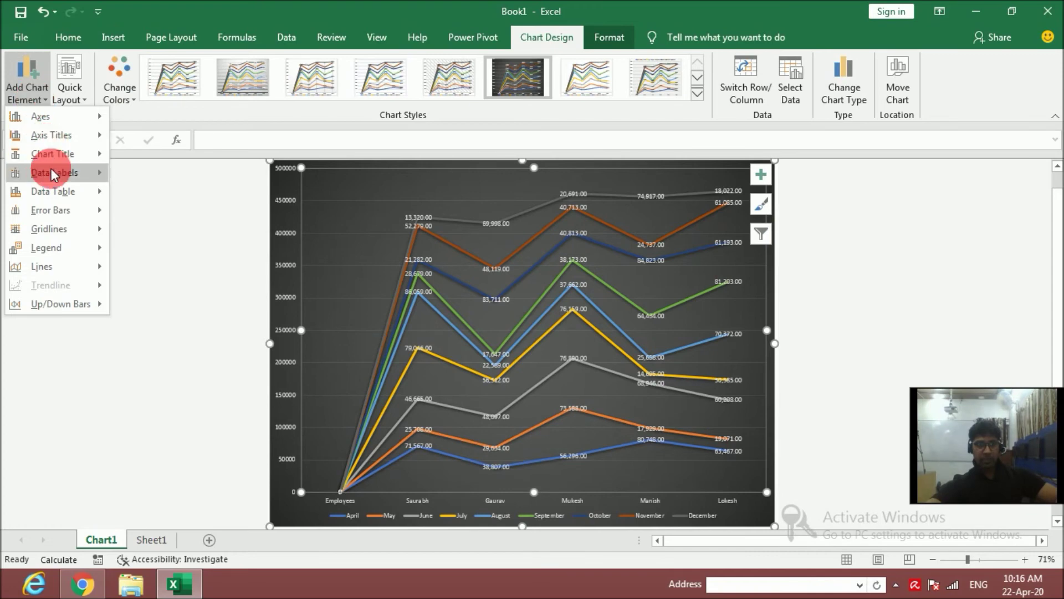
pyautogui.moveTo(51, 171)
pyautogui.click(177, 179)
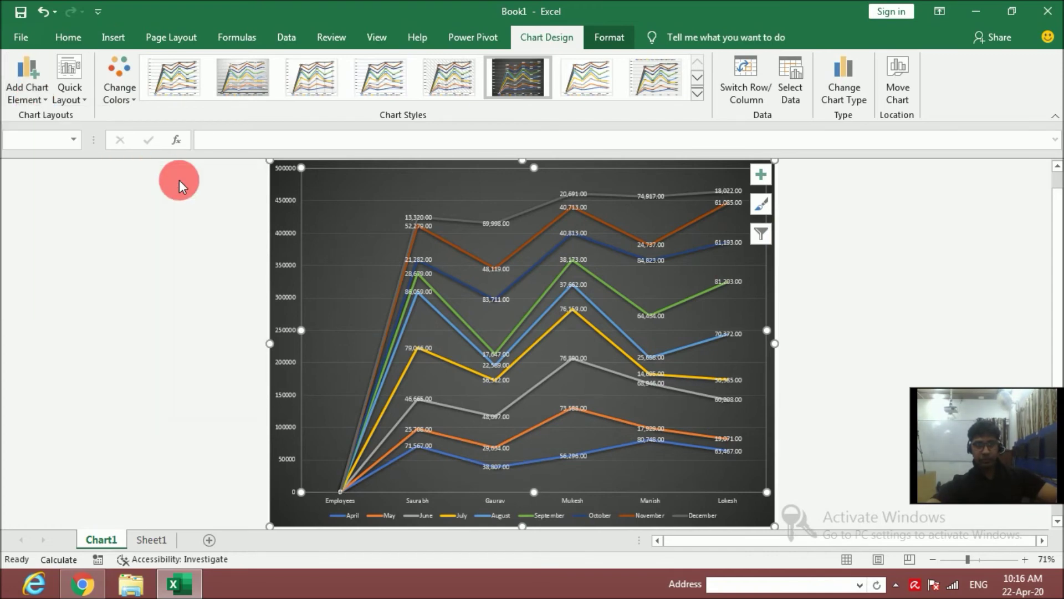
pyautogui.click(976, 267)
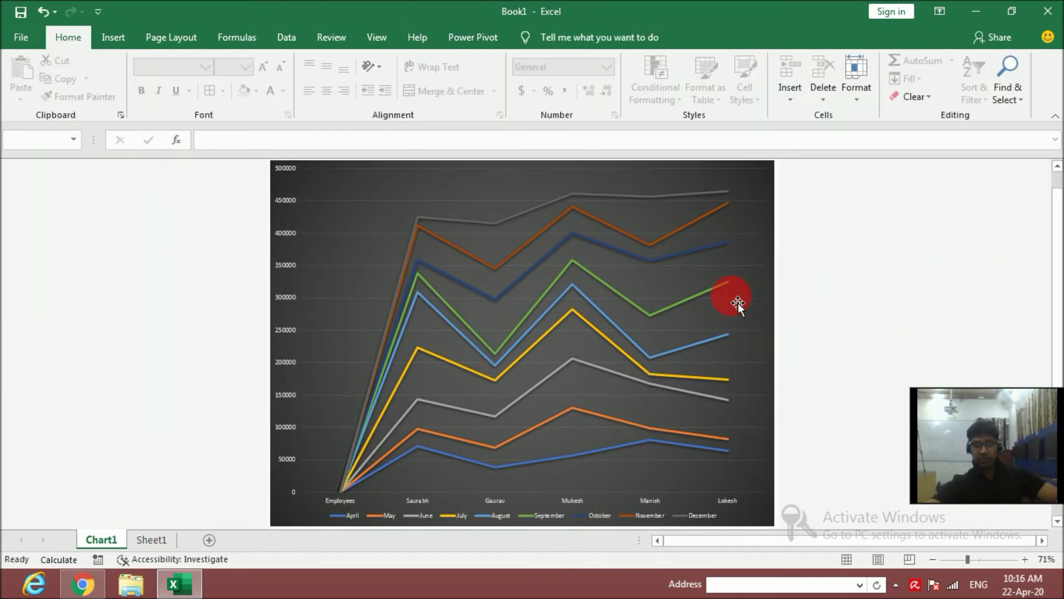
# Switch the chart's rows and columns so the months form the horizontal axis and each employee becomes a line
pyautogui.moveTo(577, 265)
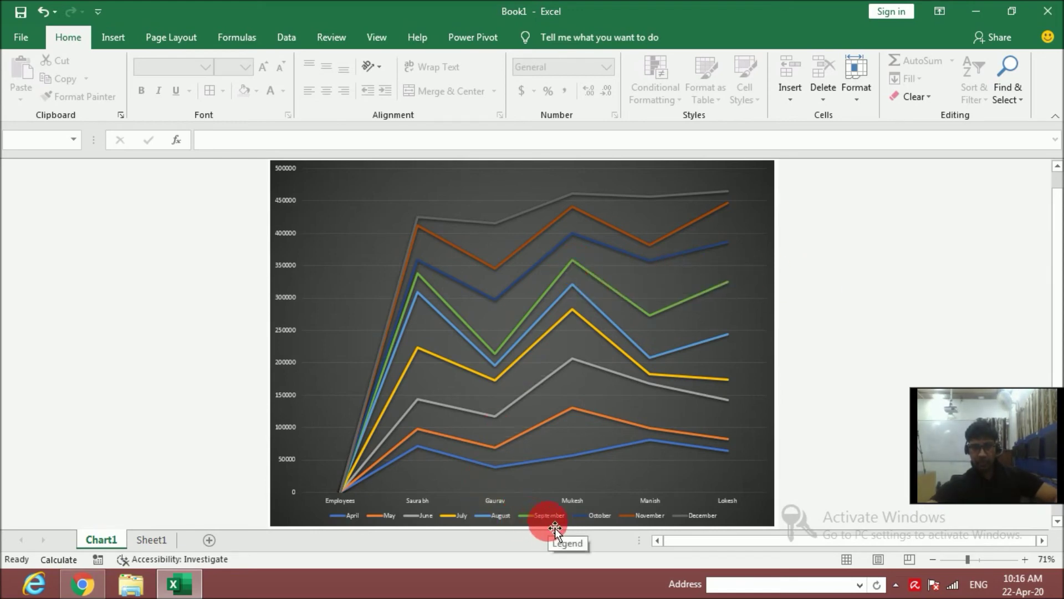
pyautogui.moveTo(591, 270)
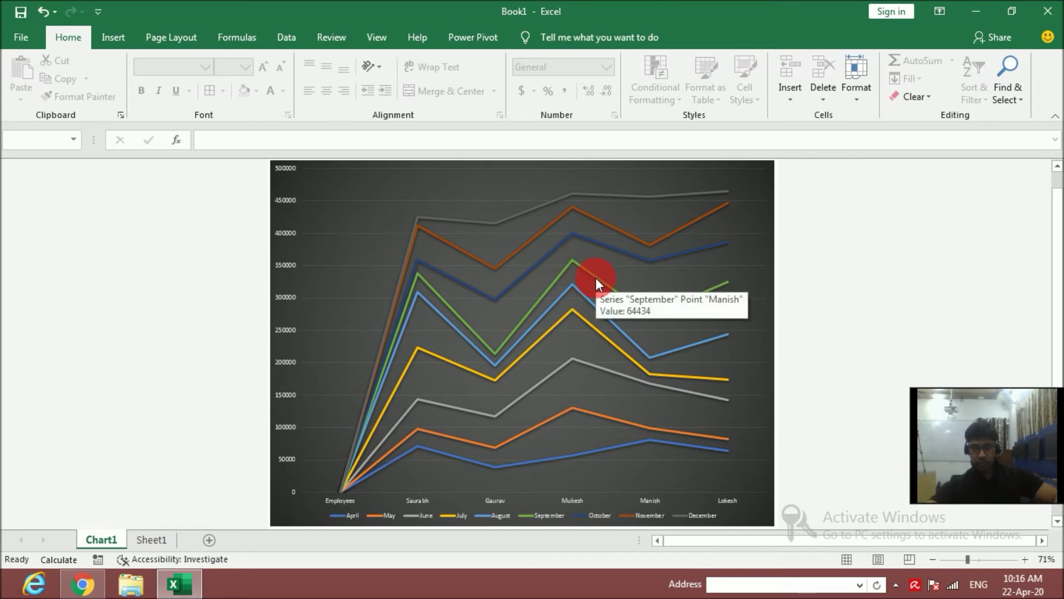
pyautogui.moveTo(685, 303)
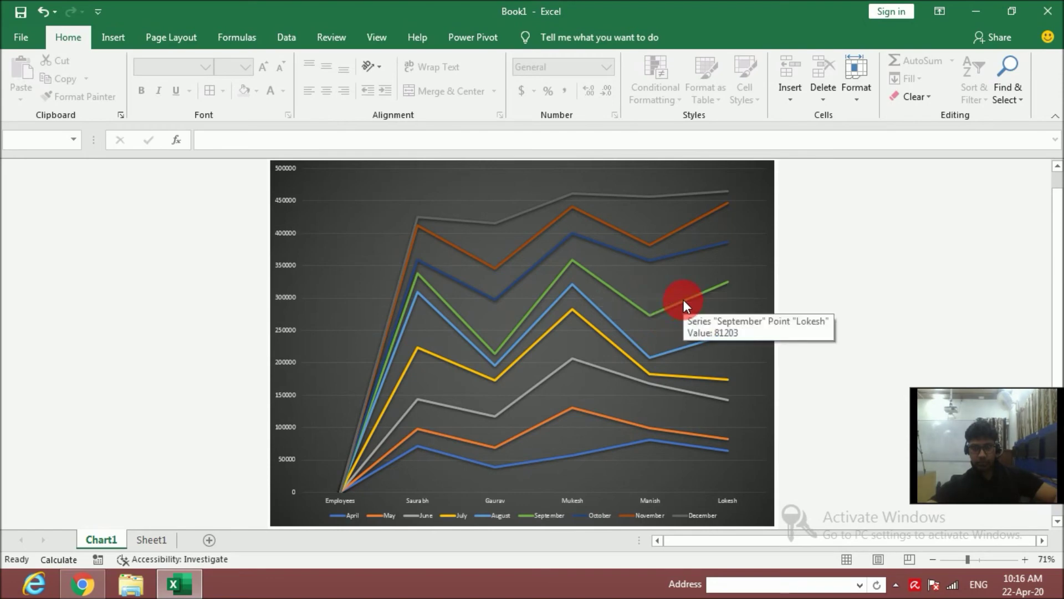
pyautogui.click(525, 196)
pyautogui.click(757, 85)
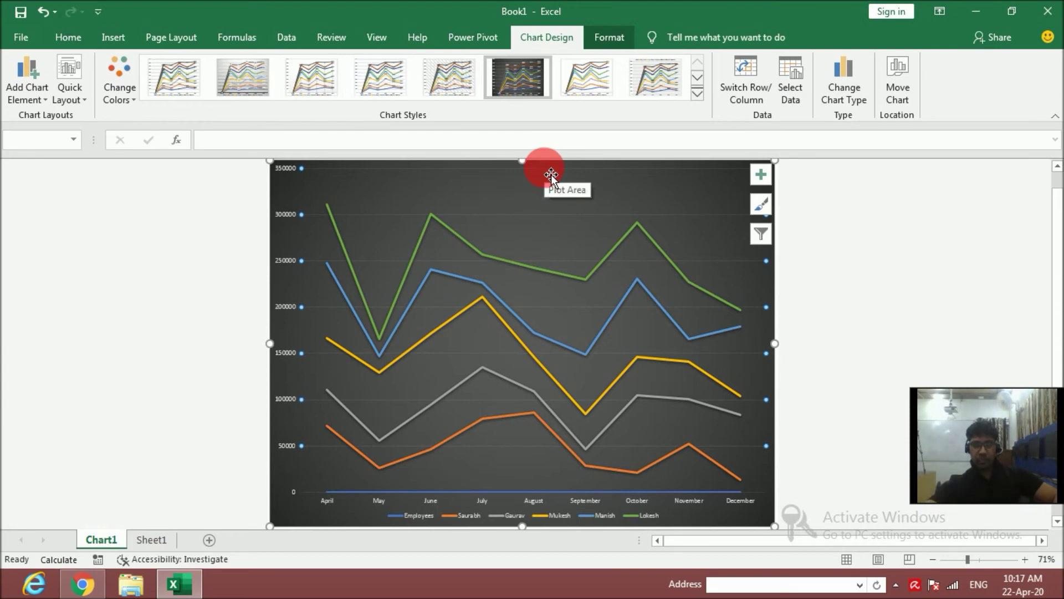
# Exclude the Employees series from the line chart with the chart filter and apply the filter
pyautogui.click(464, 278)
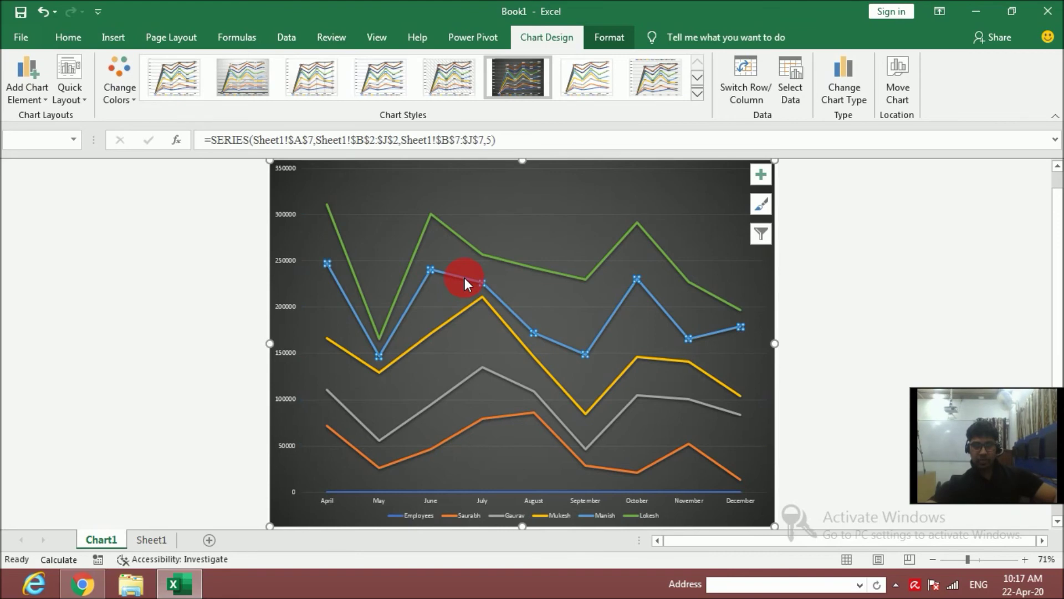
pyautogui.click(762, 233)
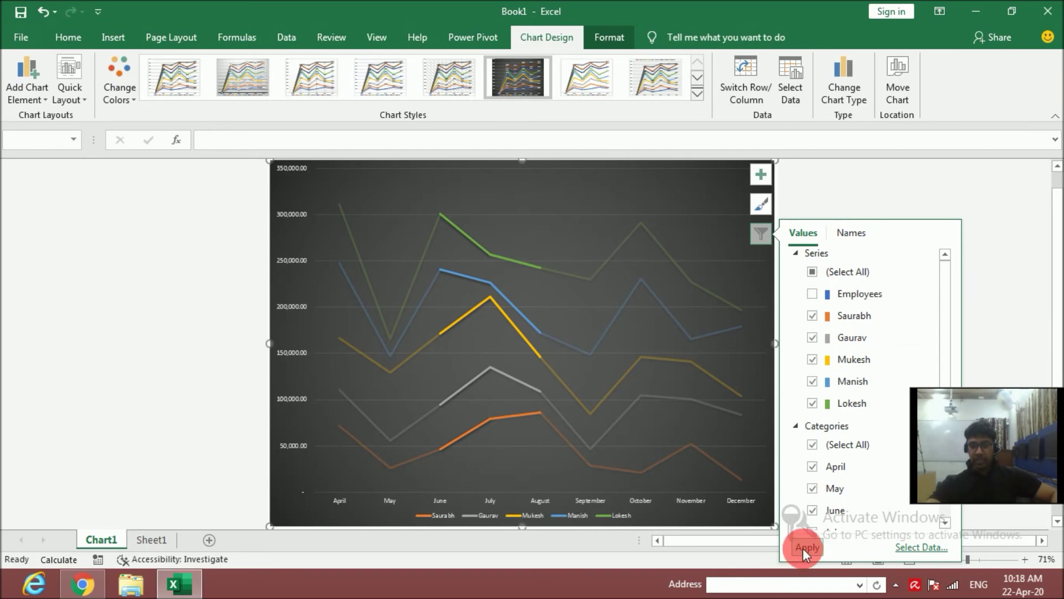
pyautogui.click(251, 277)
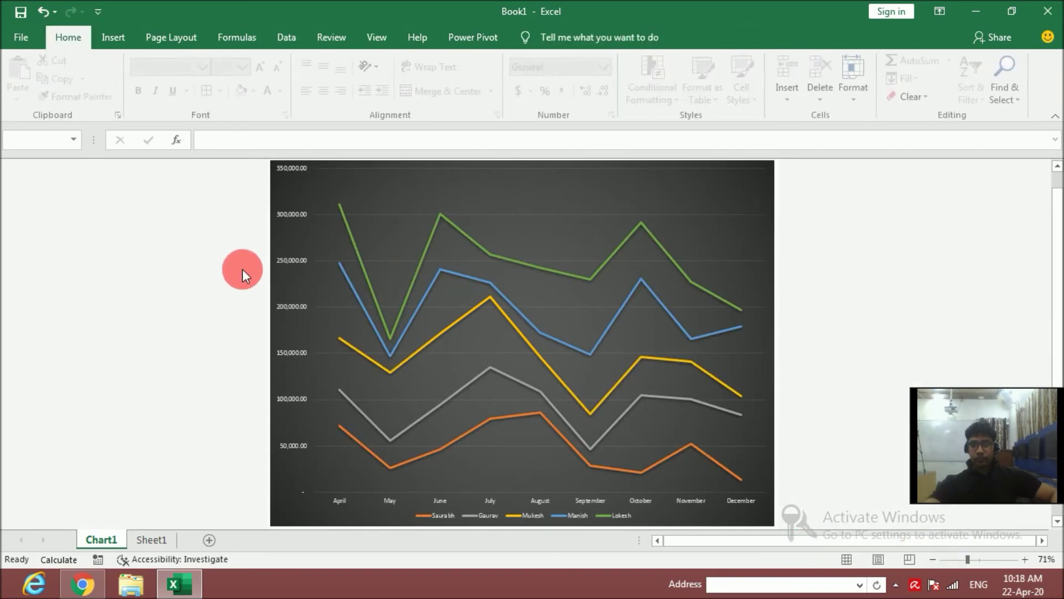
# Inspect the monthly data points of the orange employee line, starting with April and May
pyautogui.moveTo(490, 284)
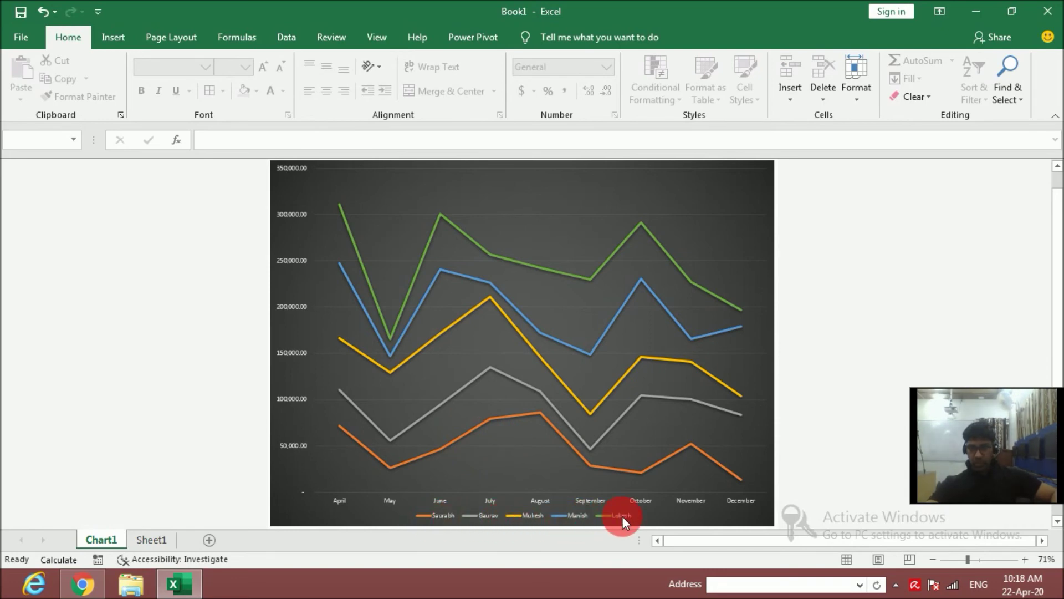
pyautogui.moveTo(504, 419)
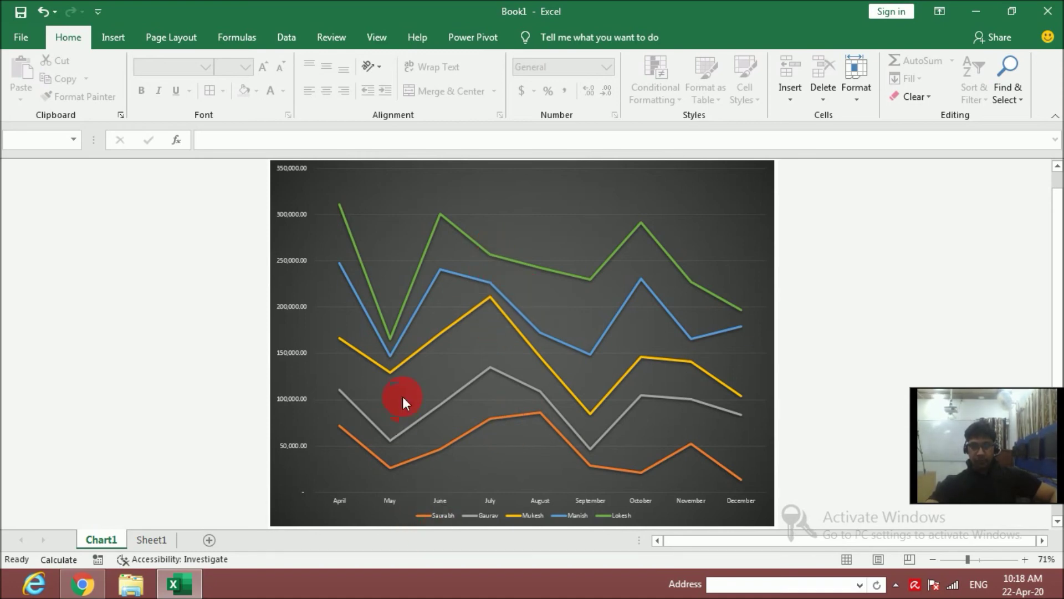
pyautogui.click(404, 466)
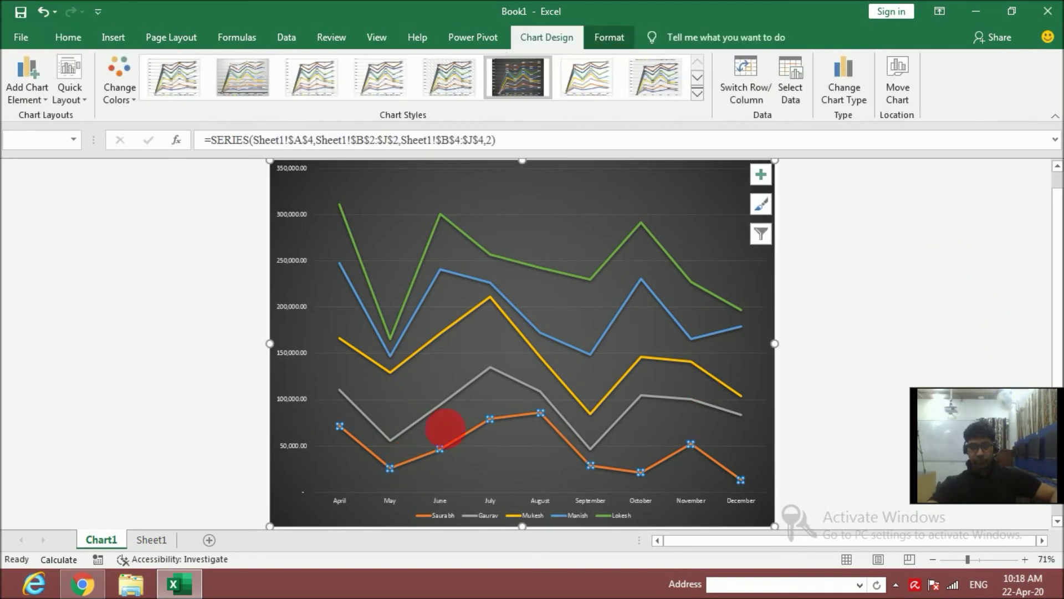
pyautogui.moveTo(339, 430)
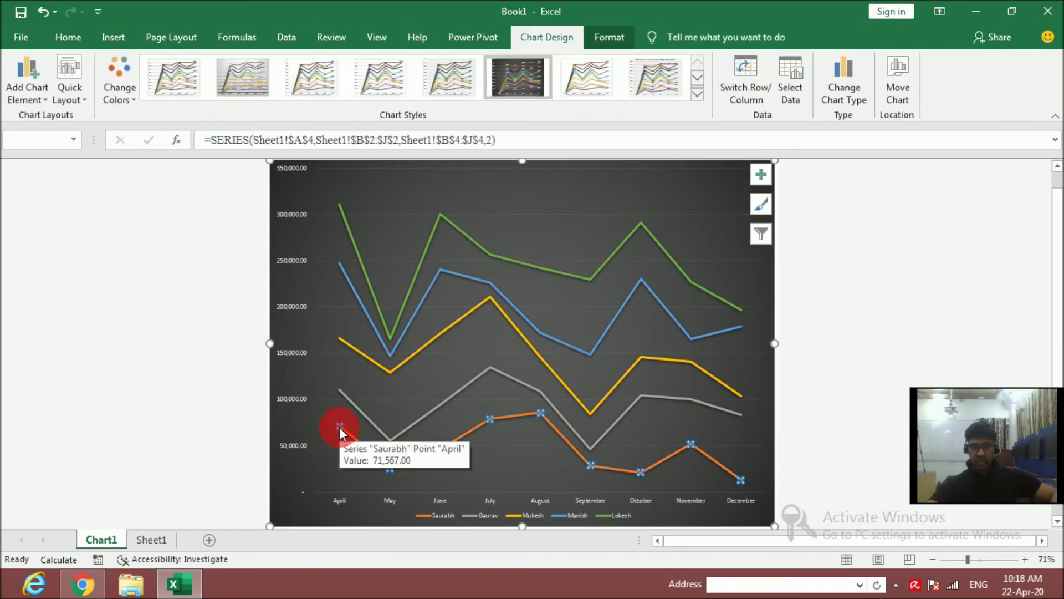
pyautogui.moveTo(391, 467)
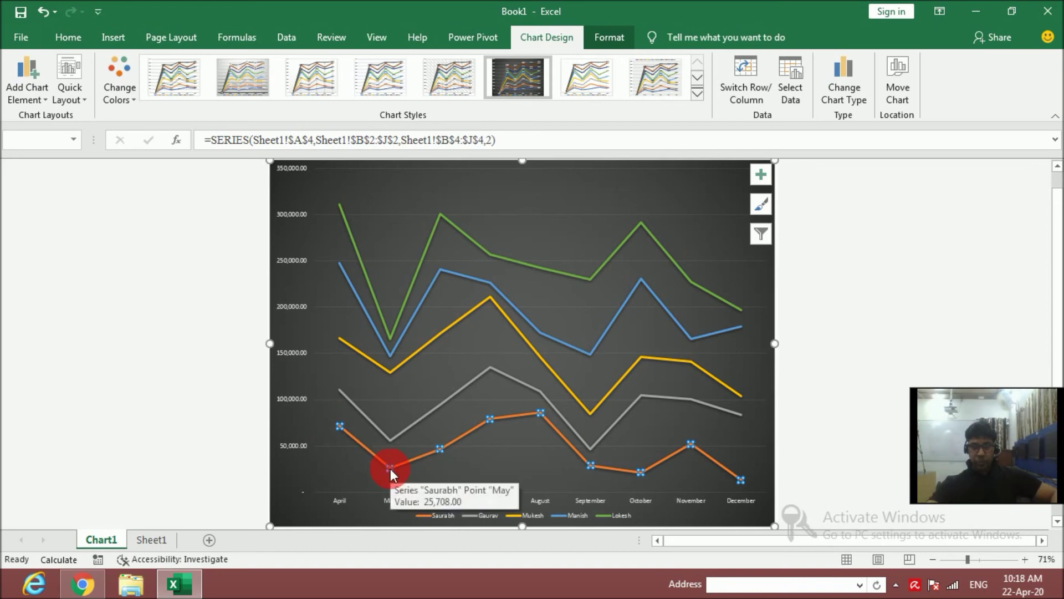
pyautogui.moveTo(440, 448)
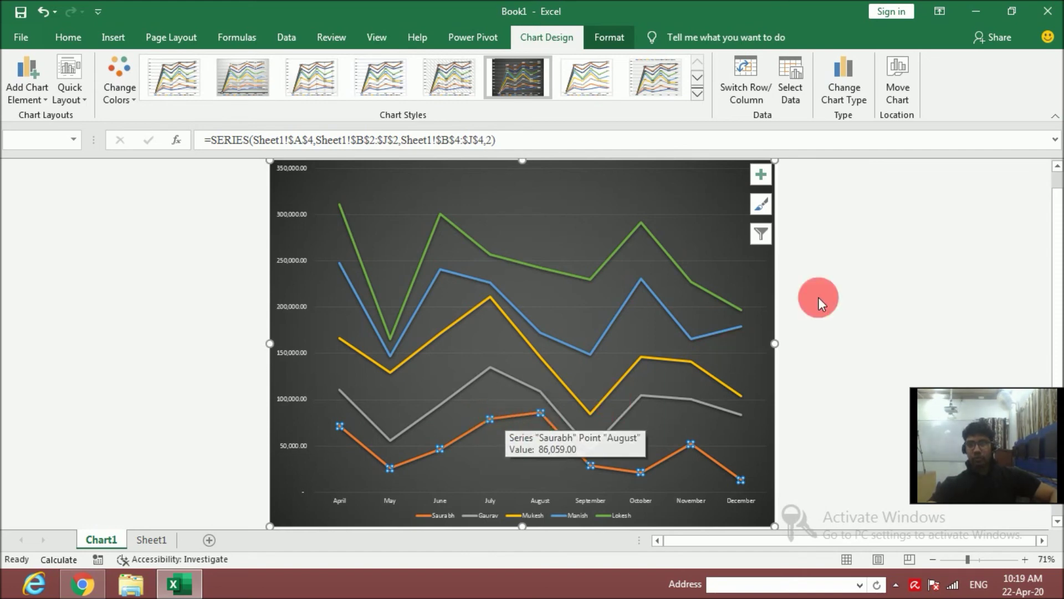
# Look through the available chart elements and preview axis titles on the line chart
pyautogui.click(766, 181)
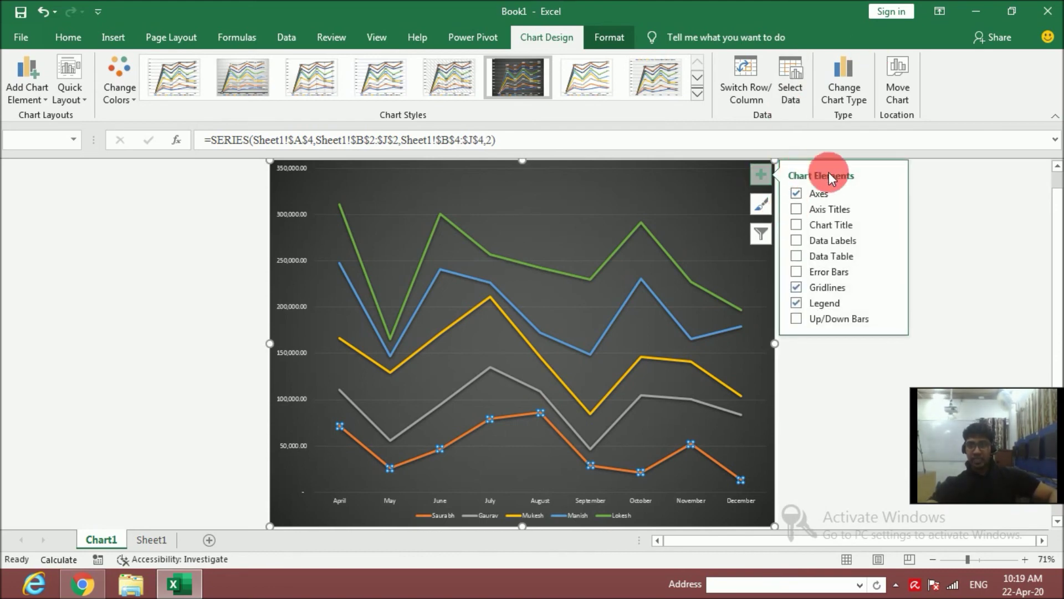
pyautogui.click(799, 321)
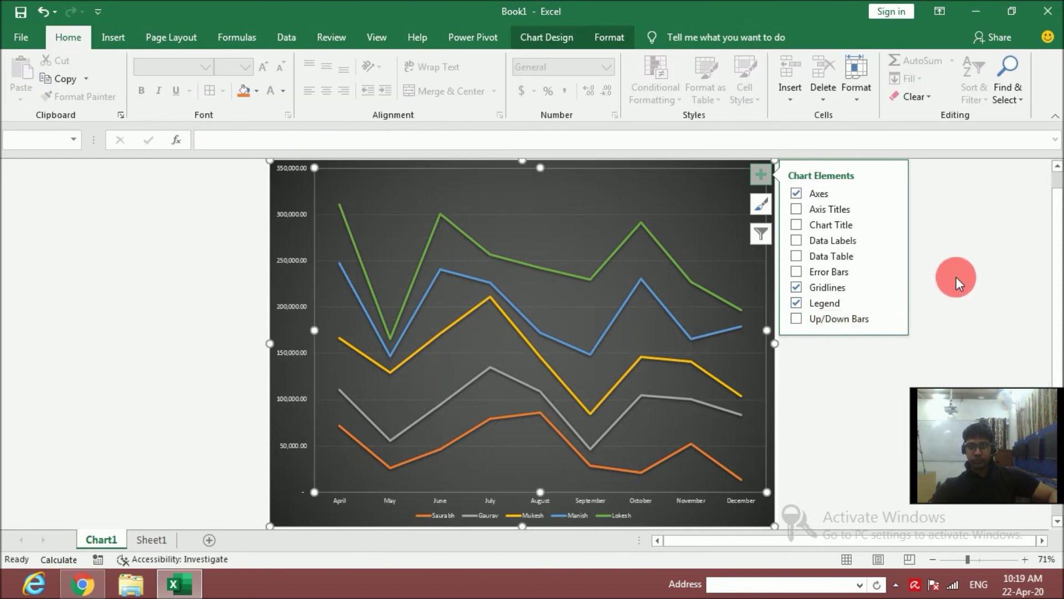
pyautogui.click(962, 264)
pyautogui.click(763, 194)
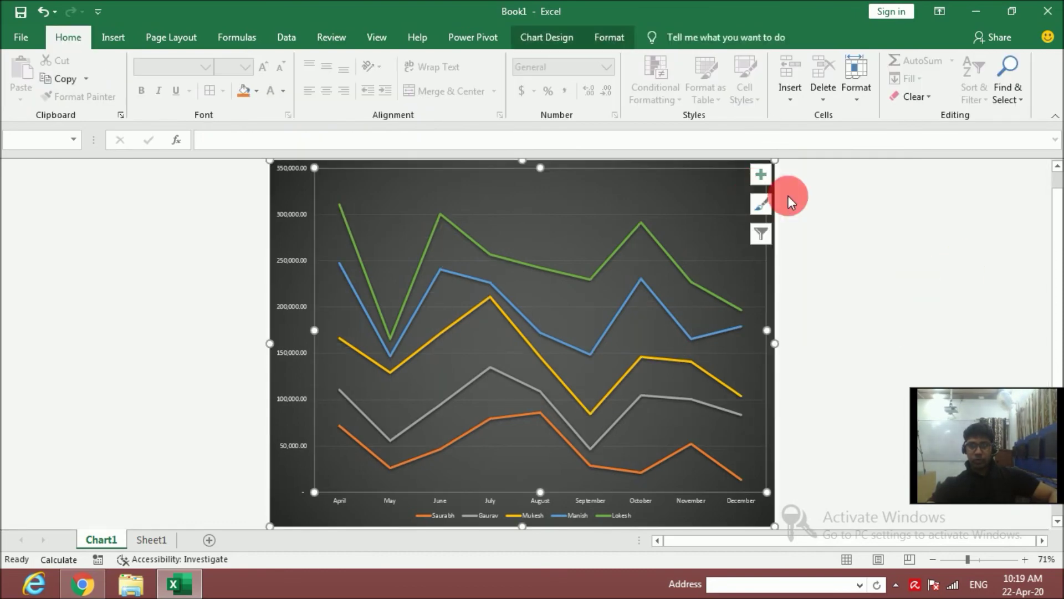
pyautogui.click(761, 175)
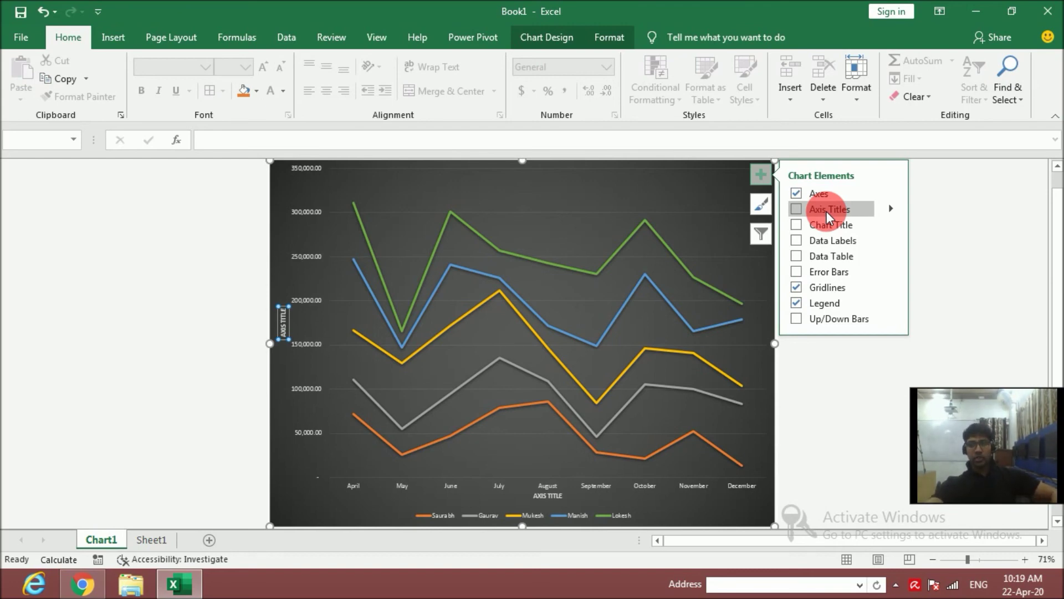
pyautogui.click(986, 250)
pyautogui.click(729, 195)
# Try several colour palettes on the line chart and apply the monochromatic gold one running from dark to light
pyautogui.click(760, 205)
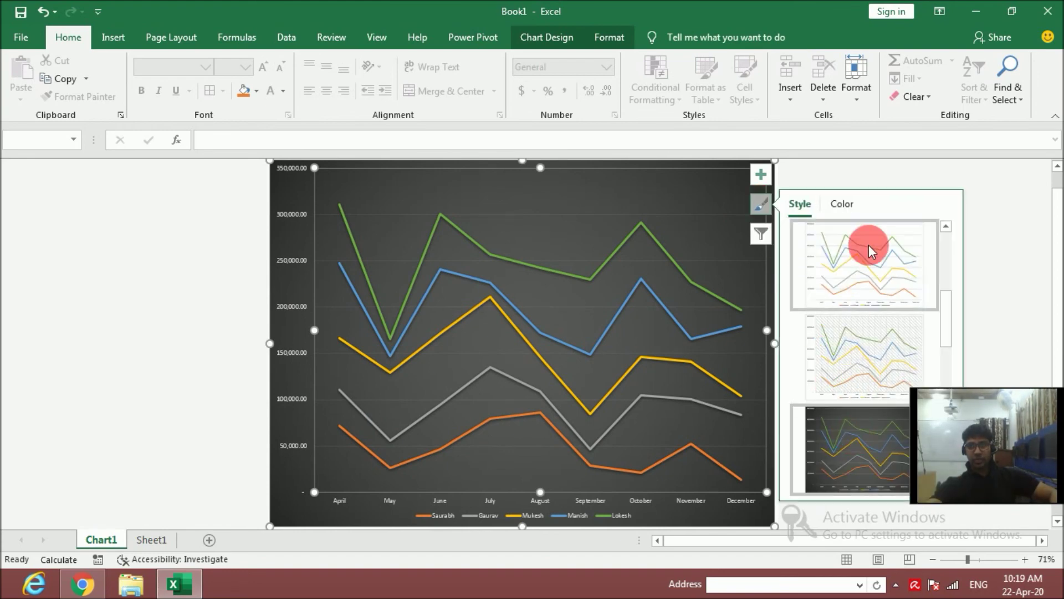
pyautogui.click(845, 206)
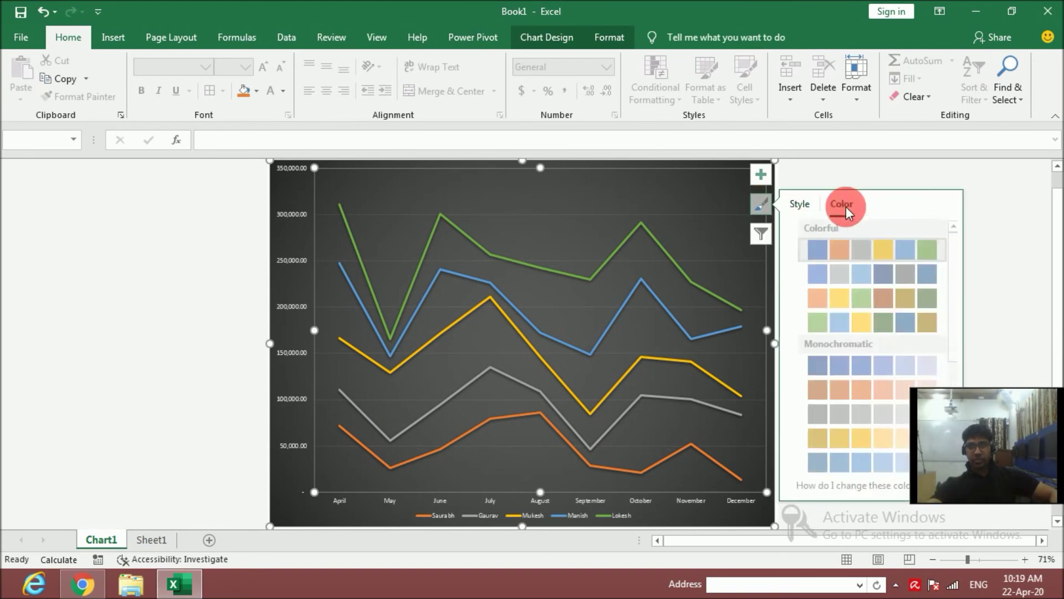
pyautogui.click(856, 297)
pyautogui.click(840, 367)
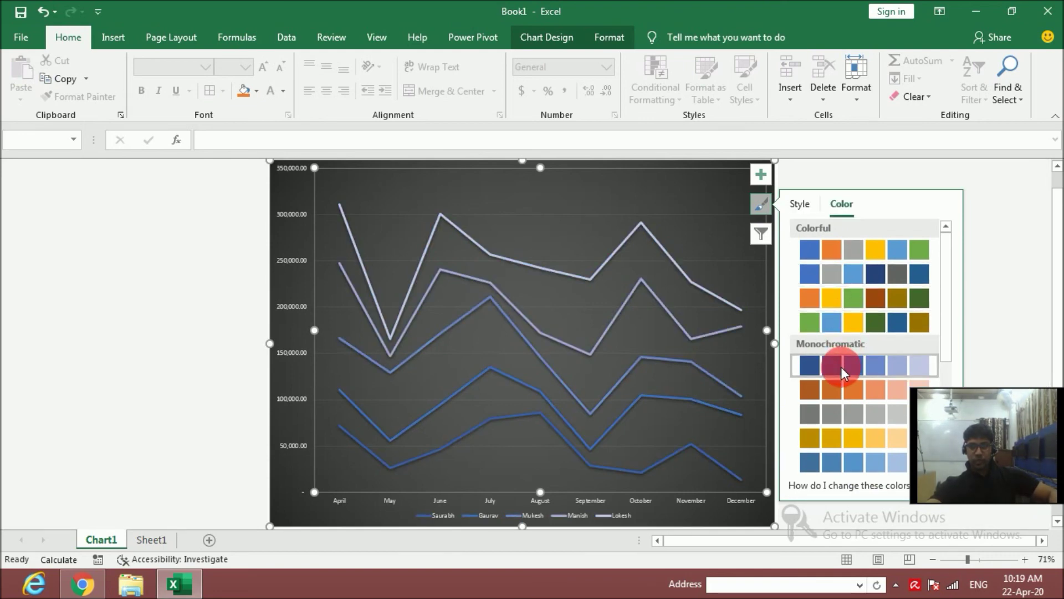
pyautogui.moveTo(947, 257); pyautogui.dragTo(947, 375)
pyautogui.click(902, 360)
pyautogui.click(859, 415)
pyautogui.click(842, 444)
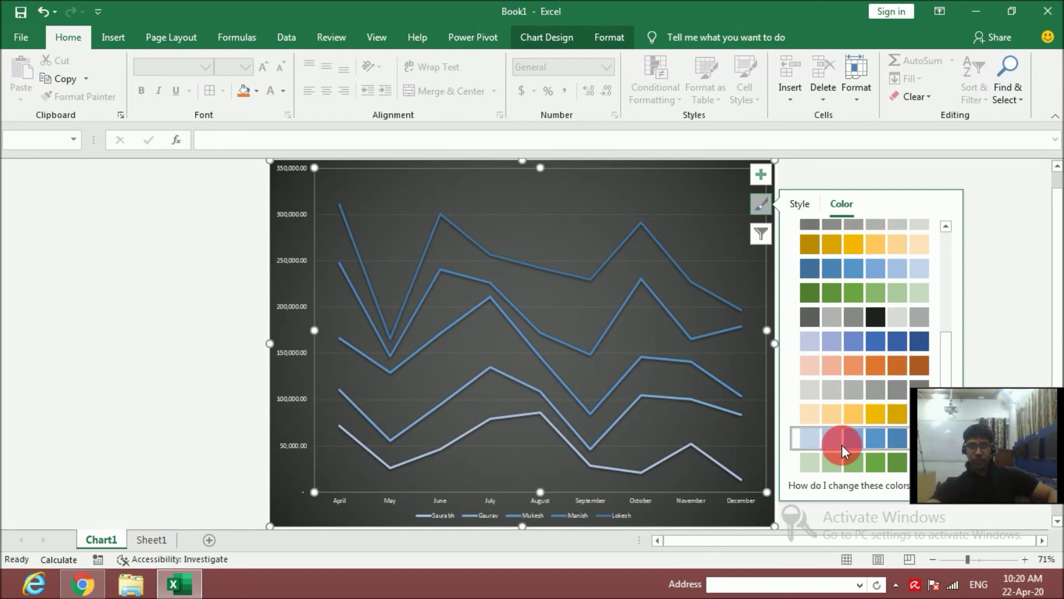
pyautogui.click(842, 463)
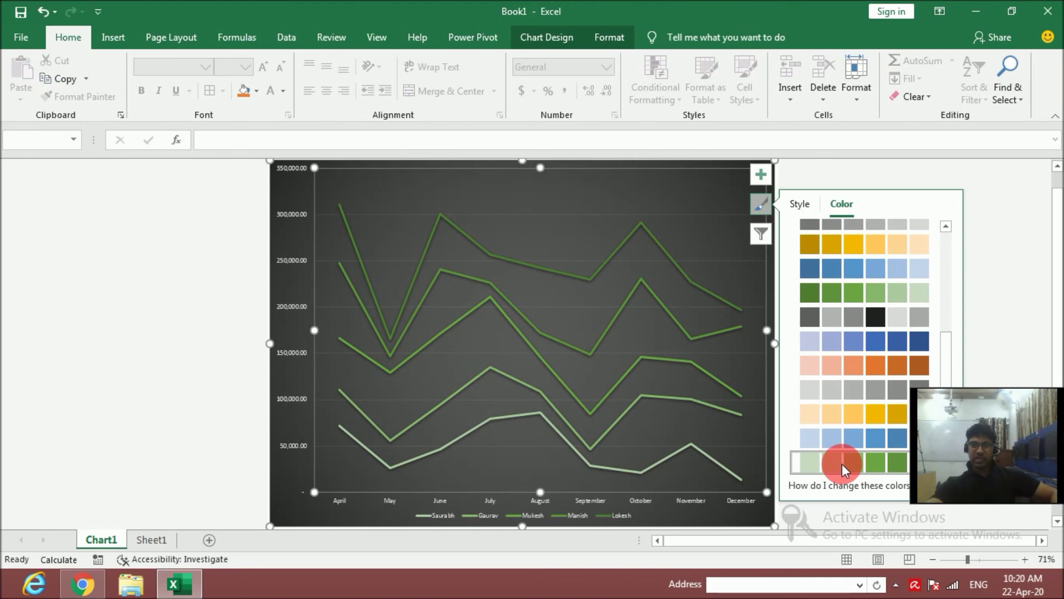
pyautogui.click(845, 245)
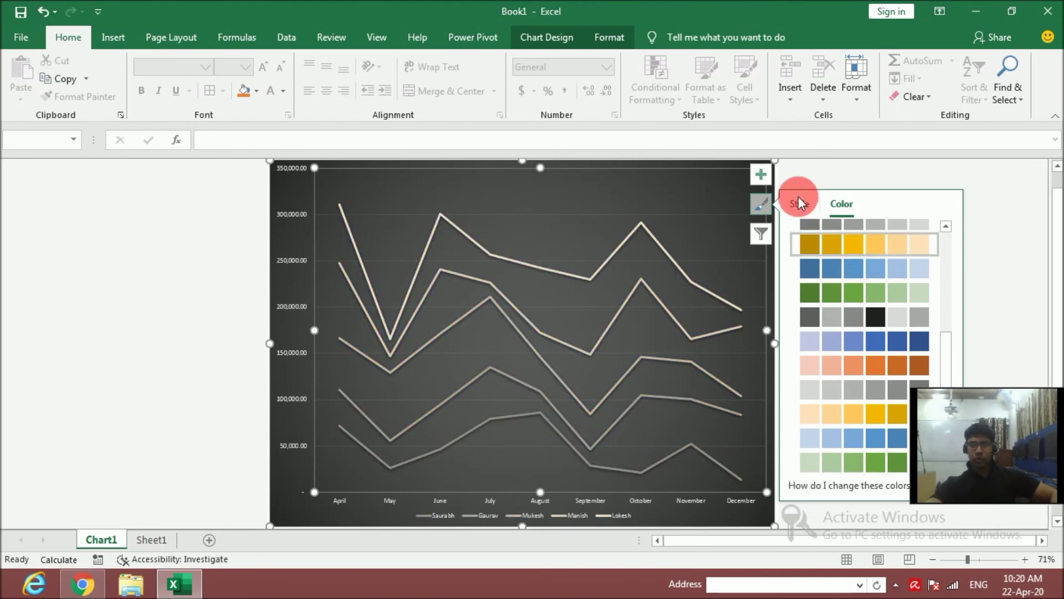
# Try several chart styles on the gold line chart and apply the dark one with glowing lines and the legend above the plot
pyautogui.click(798, 200)
pyautogui.moveTo(945, 308); pyautogui.dragTo(947, 242)
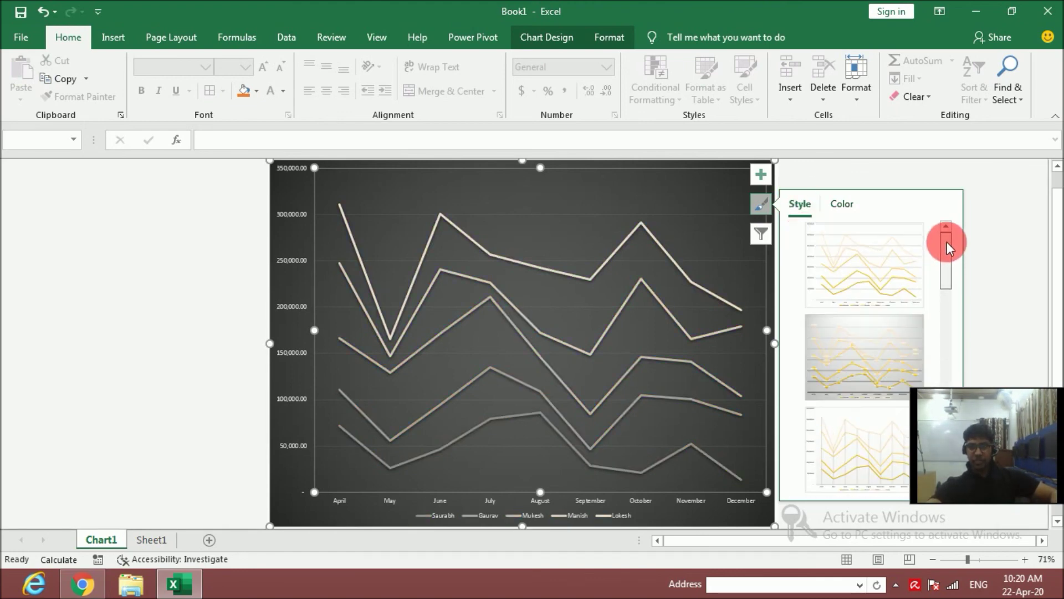
pyautogui.click(903, 328)
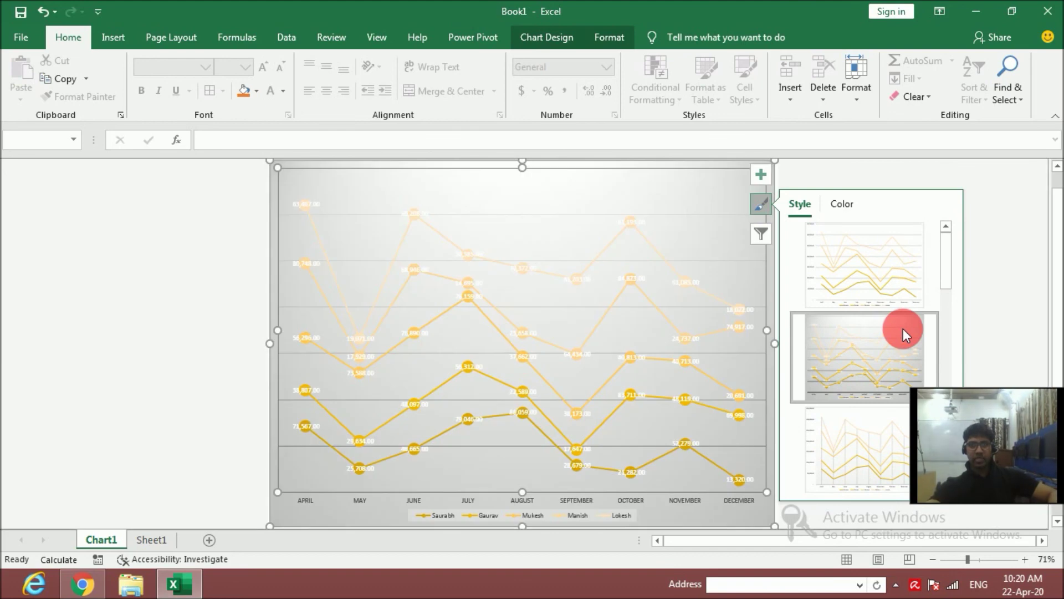
pyautogui.click(899, 267)
pyautogui.moveTo(947, 265); pyautogui.dragTo(953, 349)
pyautogui.click(876, 296)
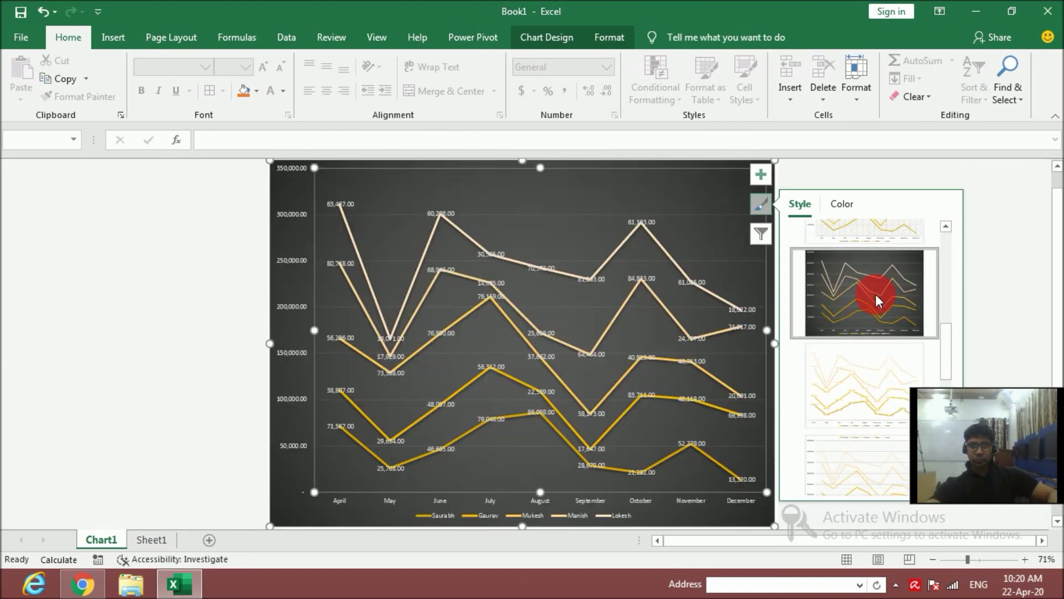
pyautogui.moveTo(941, 334); pyautogui.dragTo(945, 400)
pyautogui.click(873, 269)
pyautogui.click(617, 357)
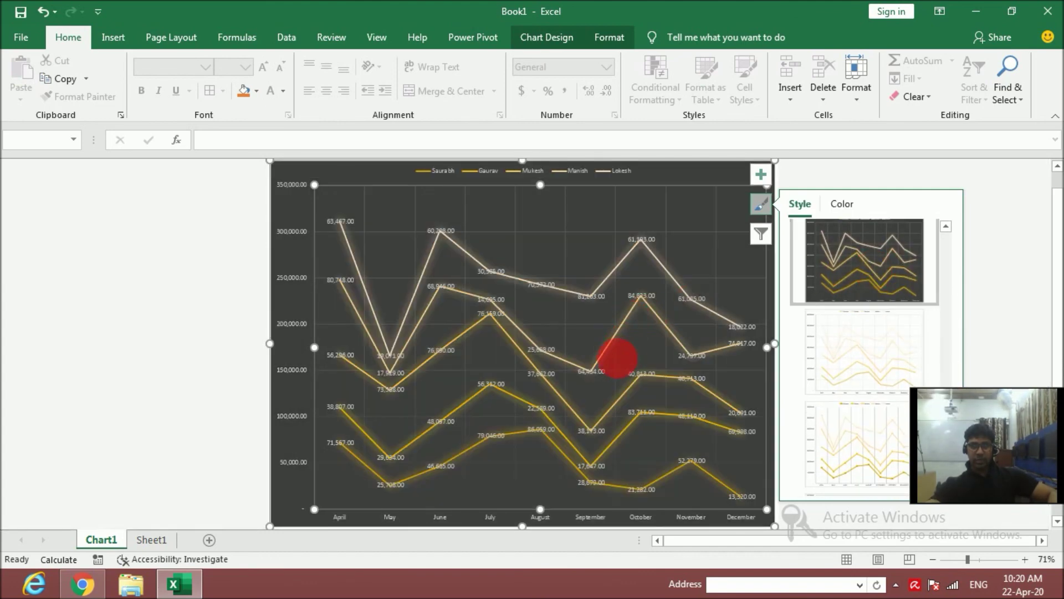
pyautogui.click(549, 39)
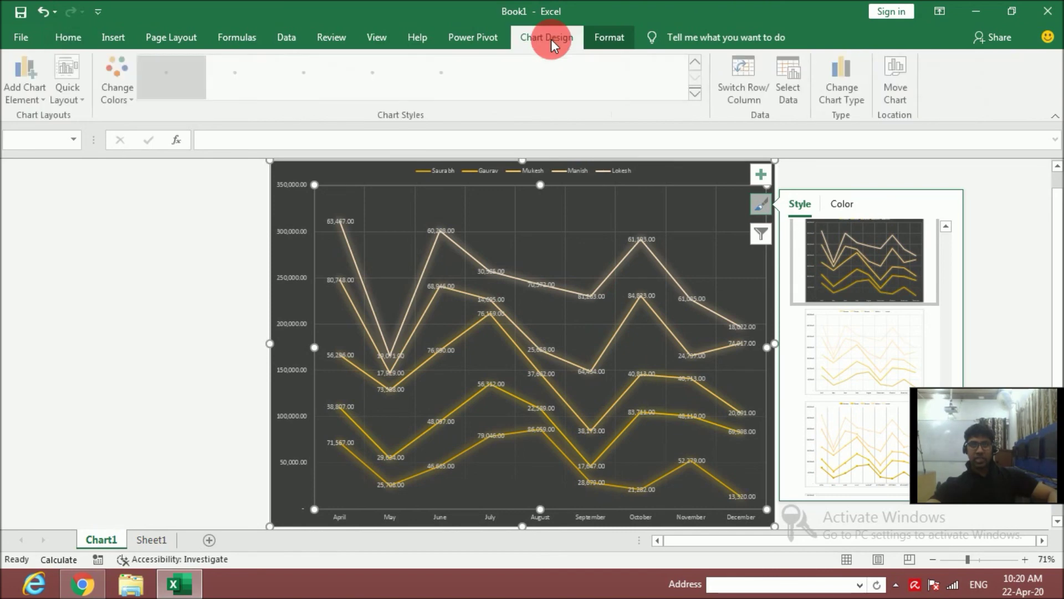